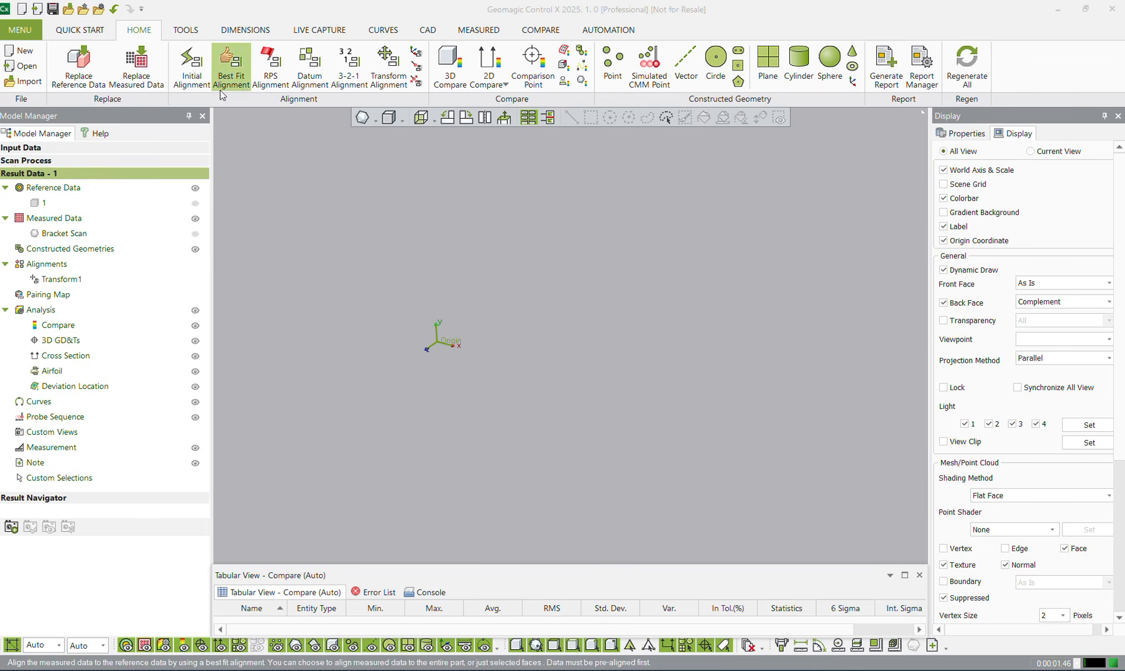
Look through the available tool sets for alignment, comparison, dimensioning, live capture and CAD work.
left_click(74, 31)
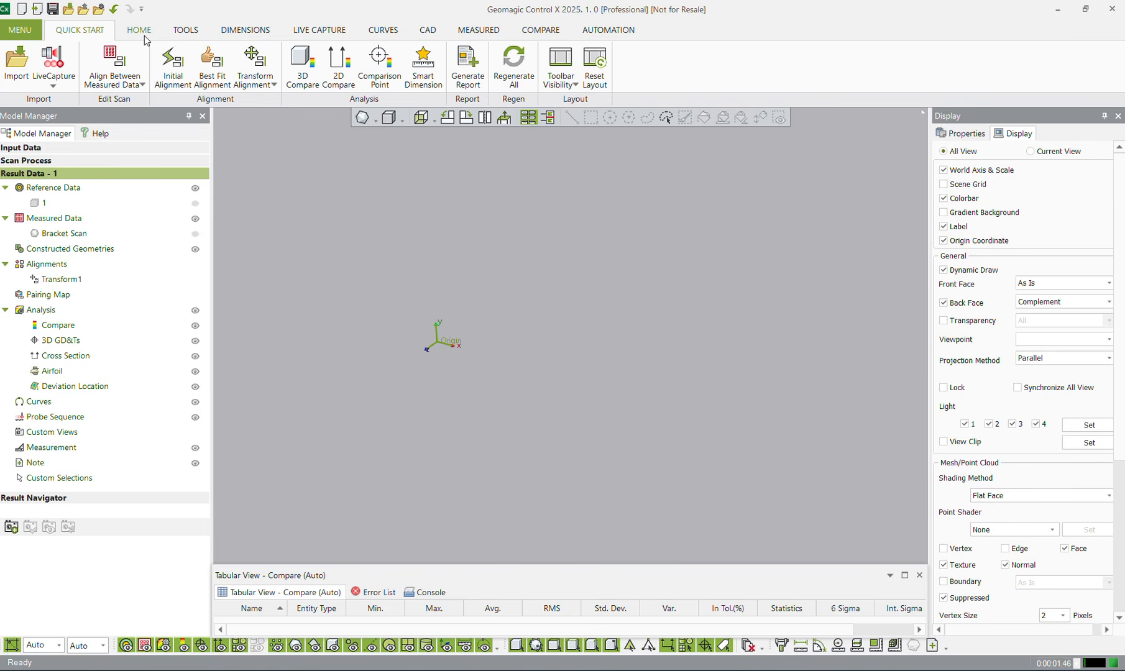
left_click(141, 31)
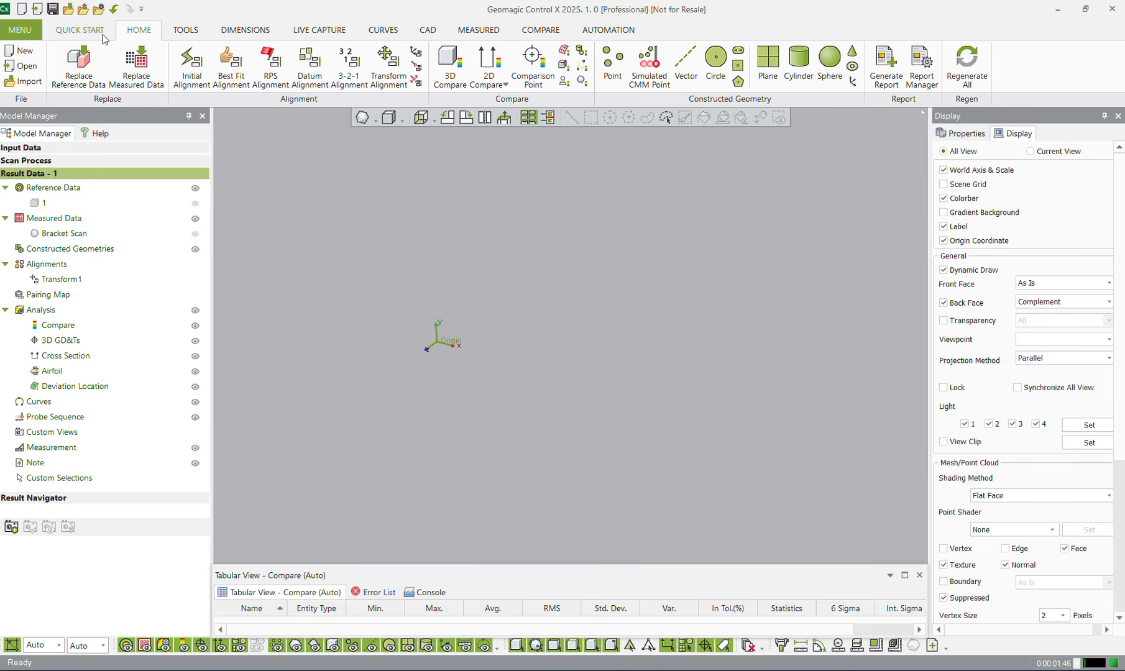
left_click(77, 31)
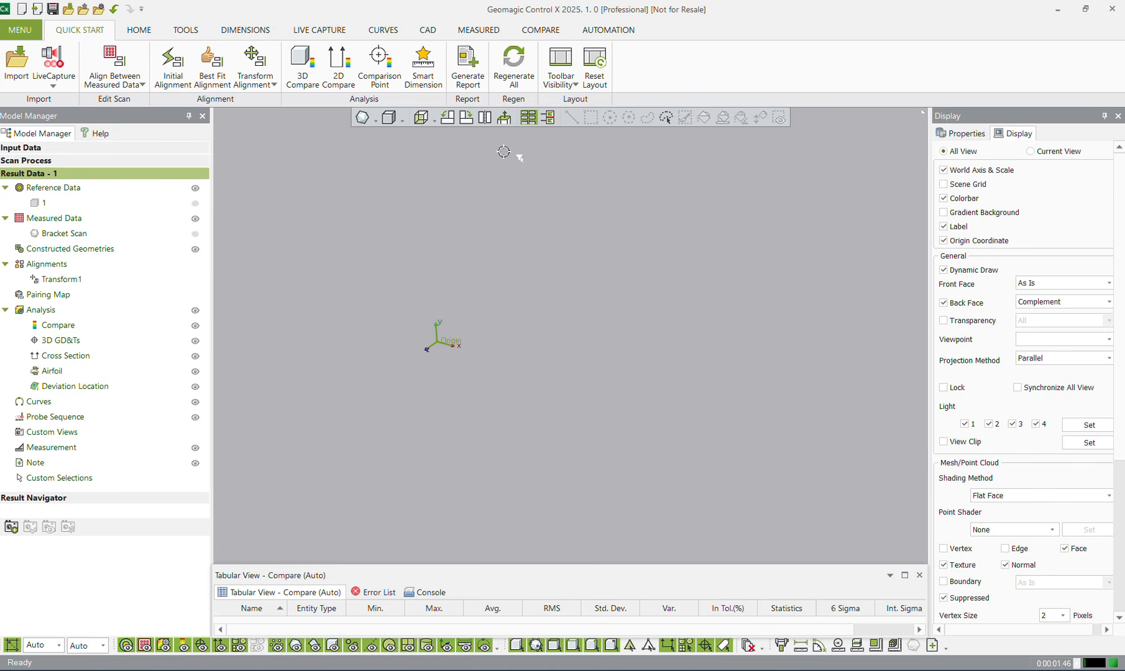
left_click(187, 34)
left_click(246, 34)
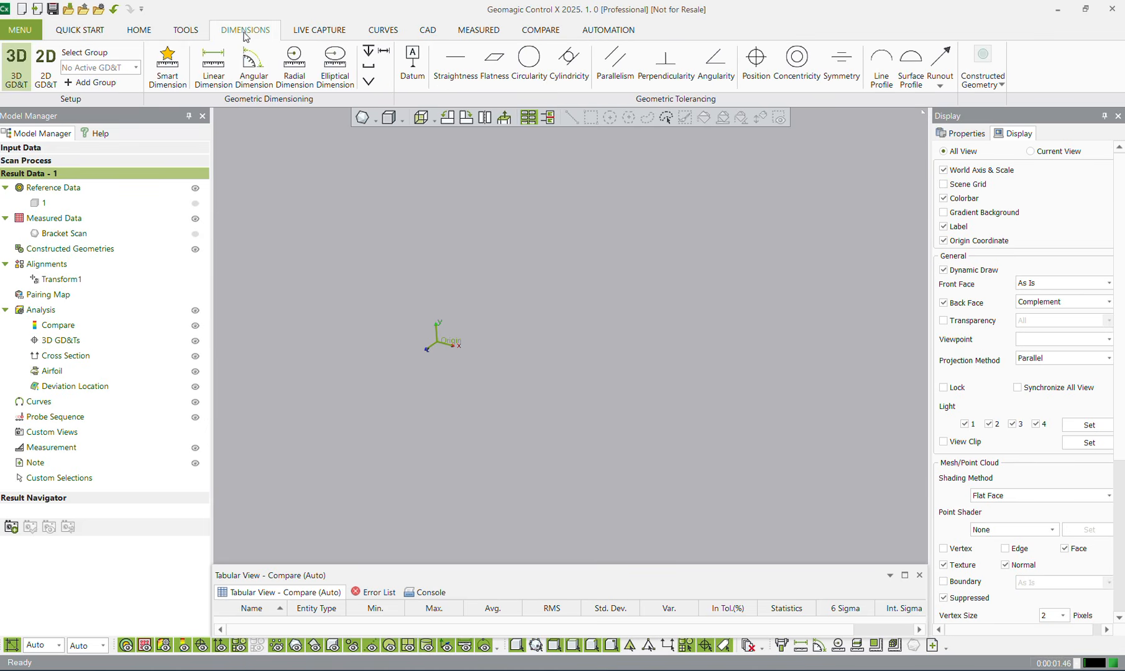
left_click(330, 35)
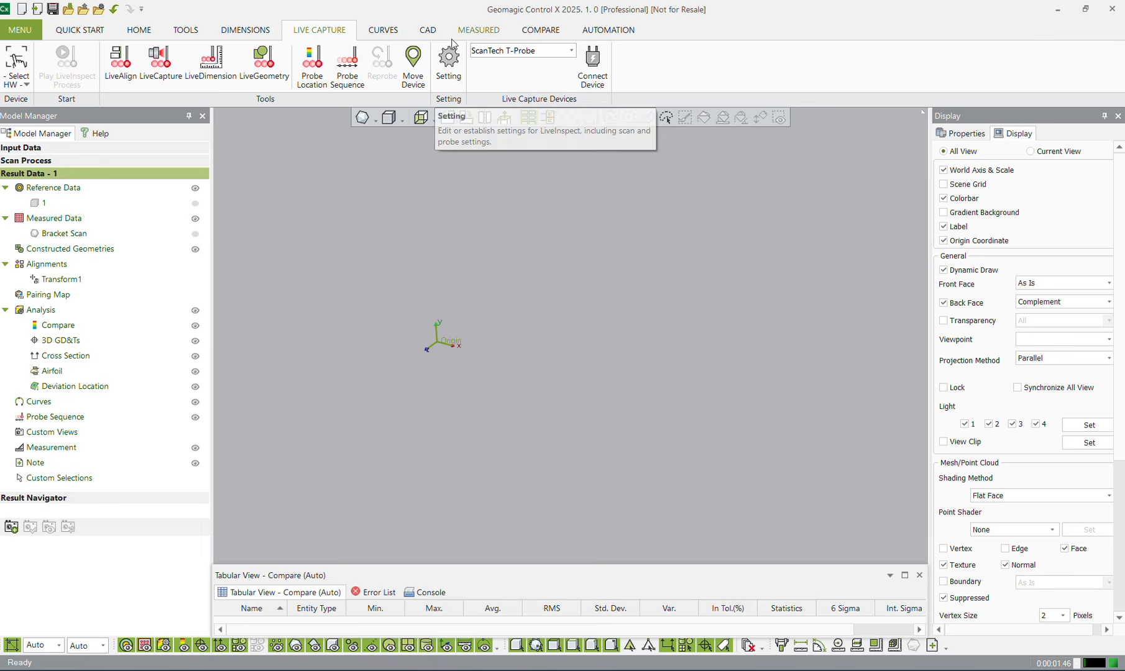
left_click(432, 33)
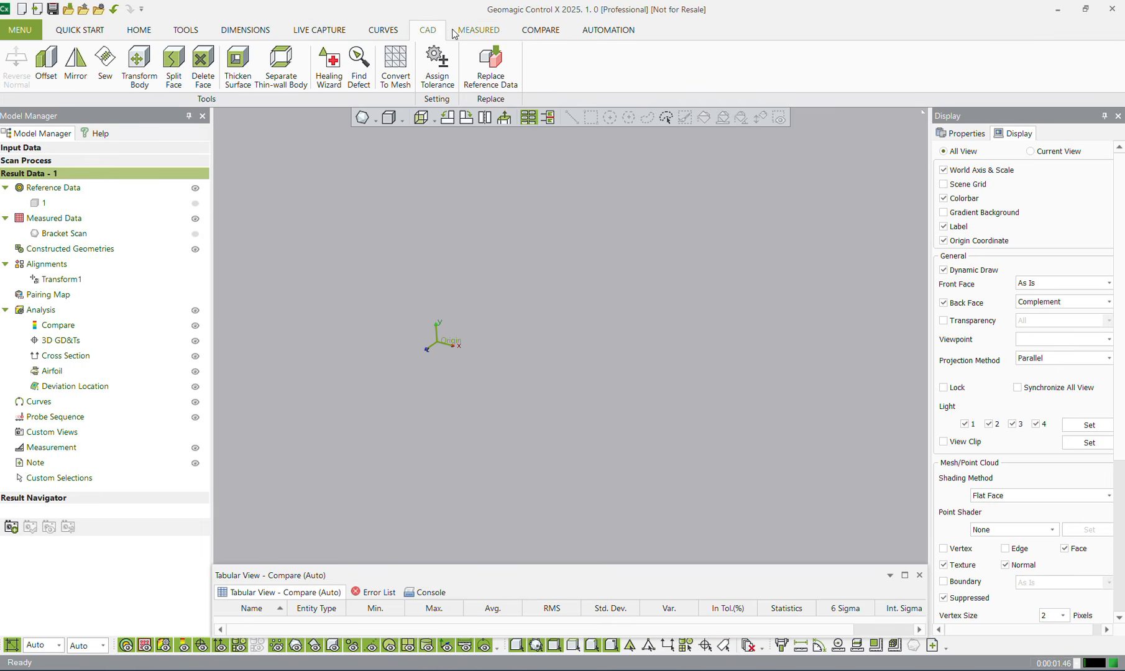
left_click(450, 38)
left_click(148, 34)
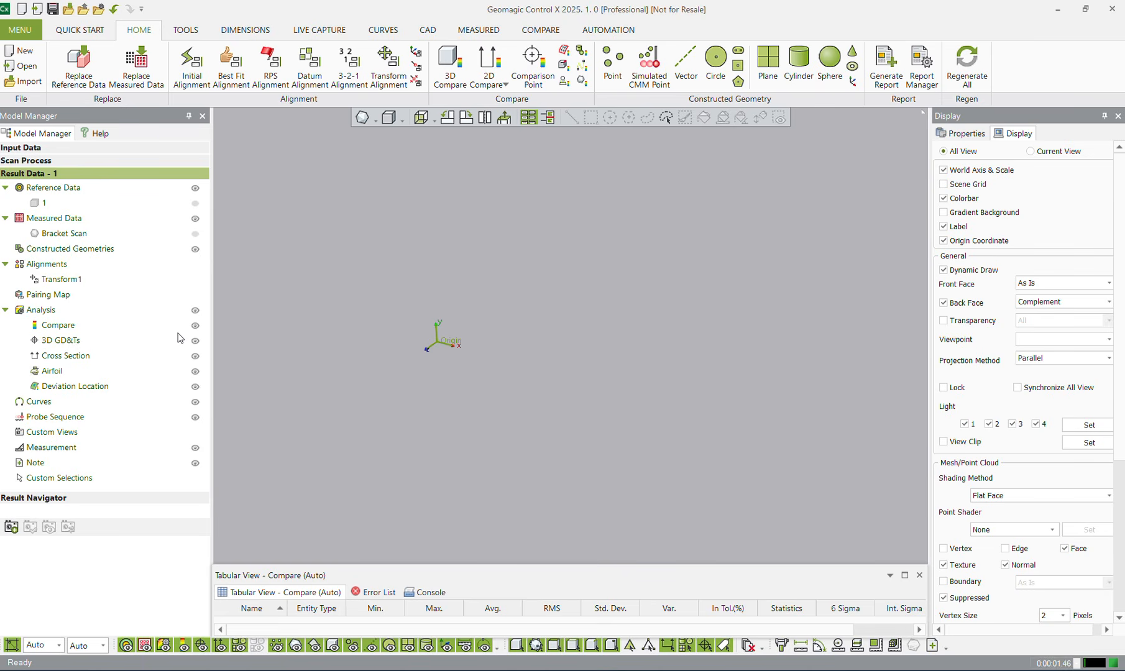
Show the reference part 1 and the Bracket Scan together in the model view.
left_click(60, 192)
left_click(195, 203)
left_click(311, 348)
right_click_drag(551, 375, 511, 364)
right_click_drag(636, 383, 389, 318)
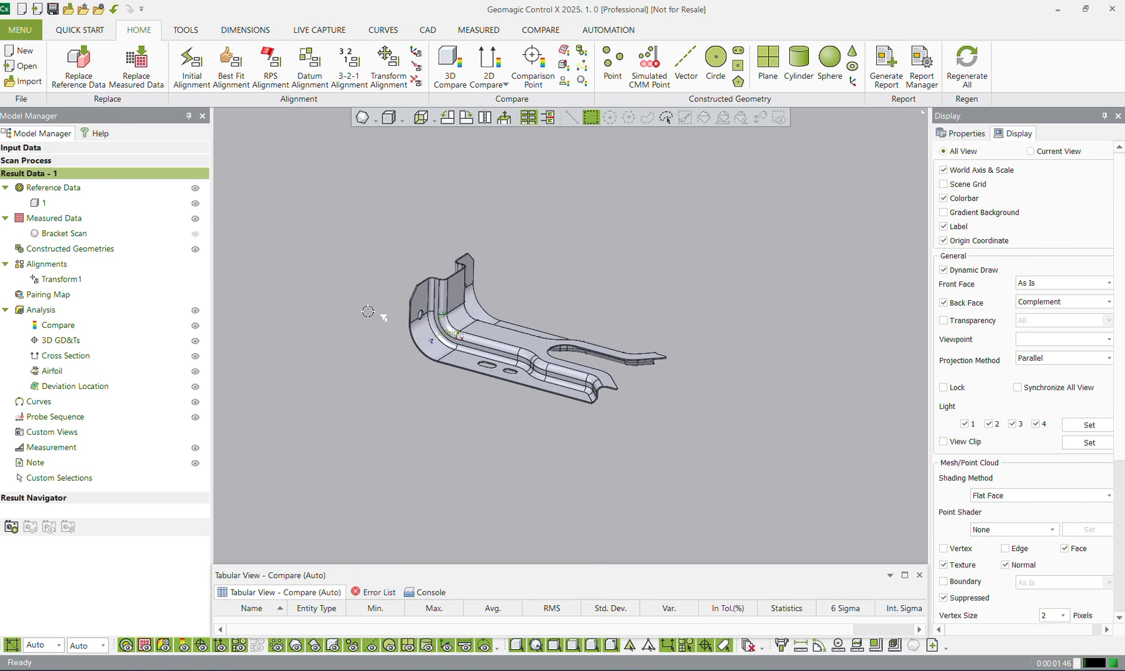
left_click(195, 234)
right_click_drag(379, 384, 631, 363)
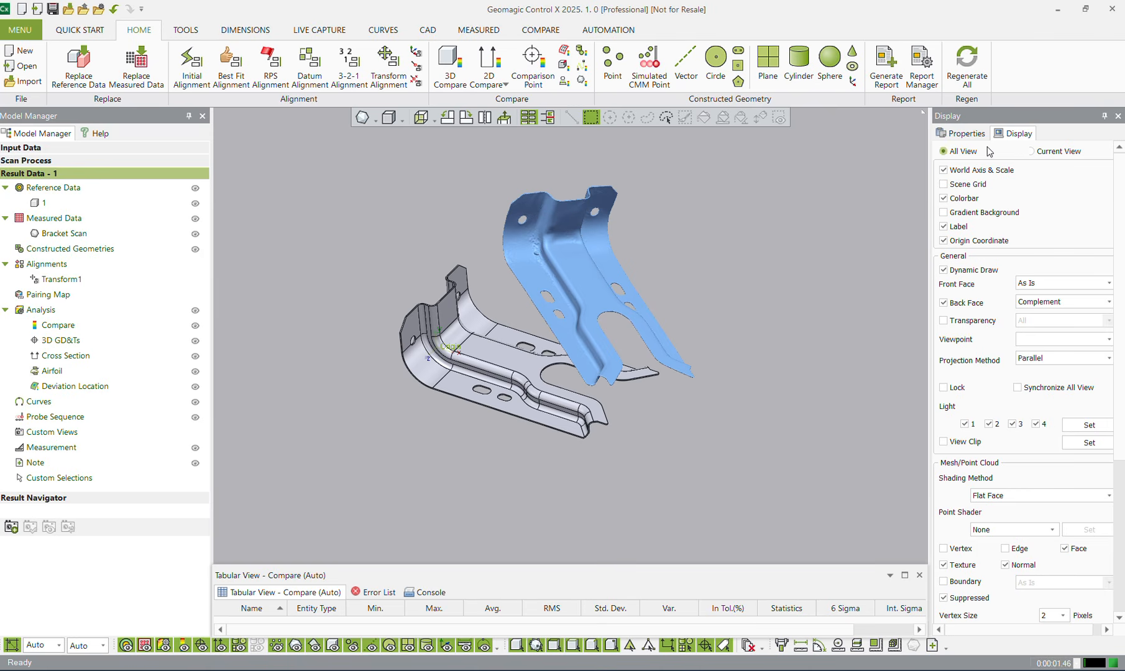
Review the Reference Data properties and the window layout options, ending at the display settings.
left_click(969, 134)
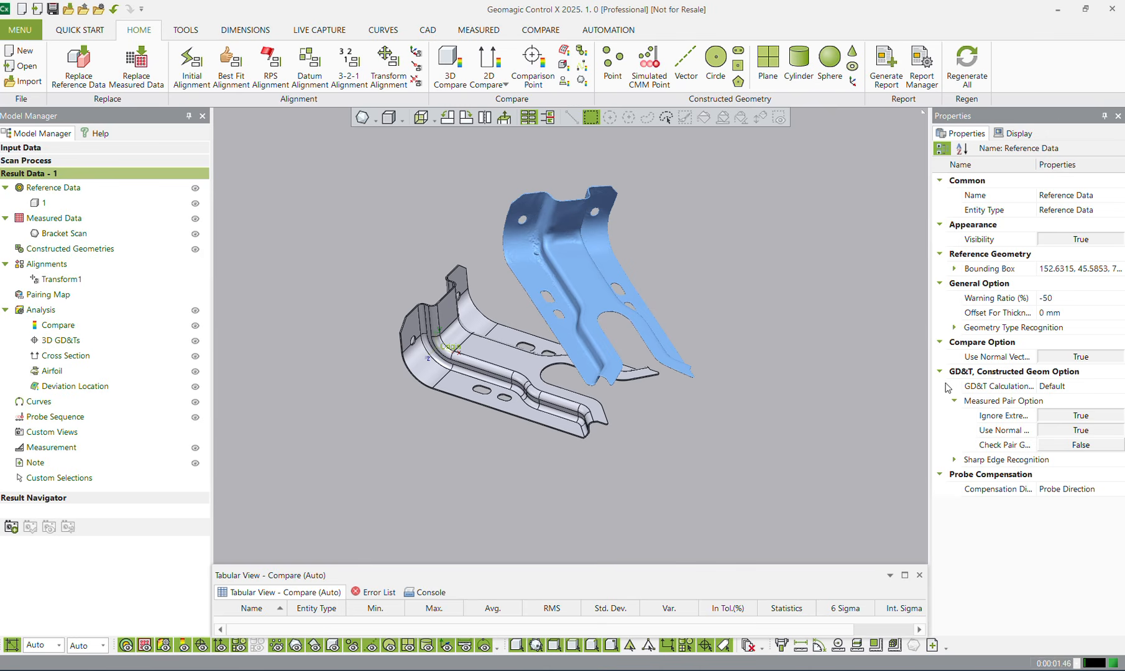
right_click(1059, 119)
right_click(778, 574)
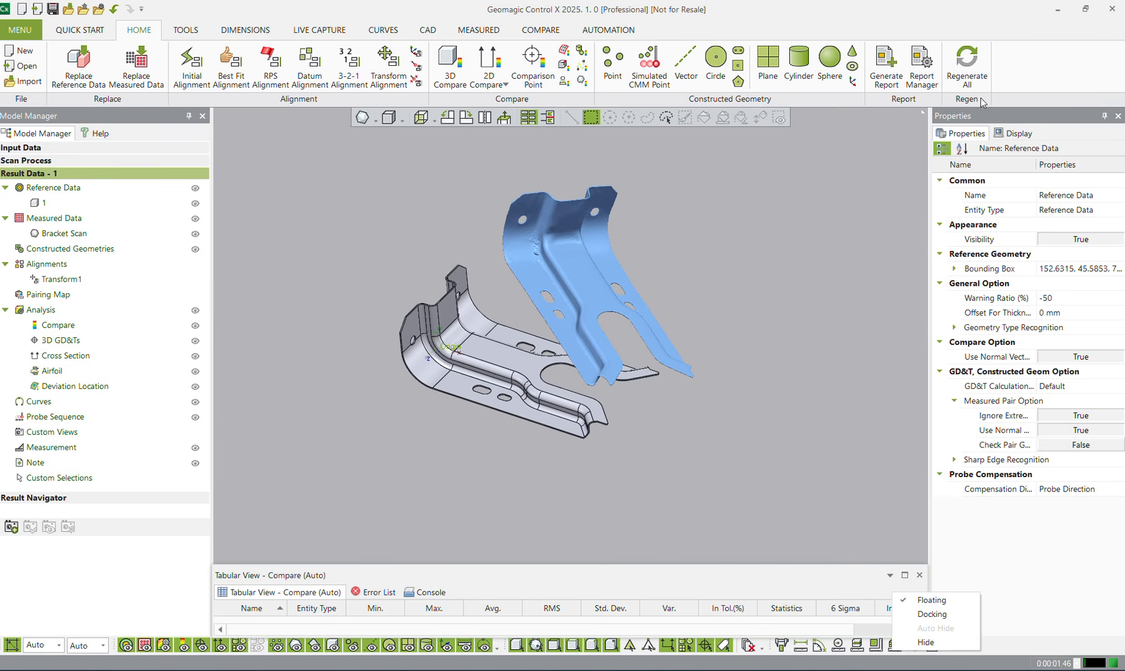
right_click(1044, 72)
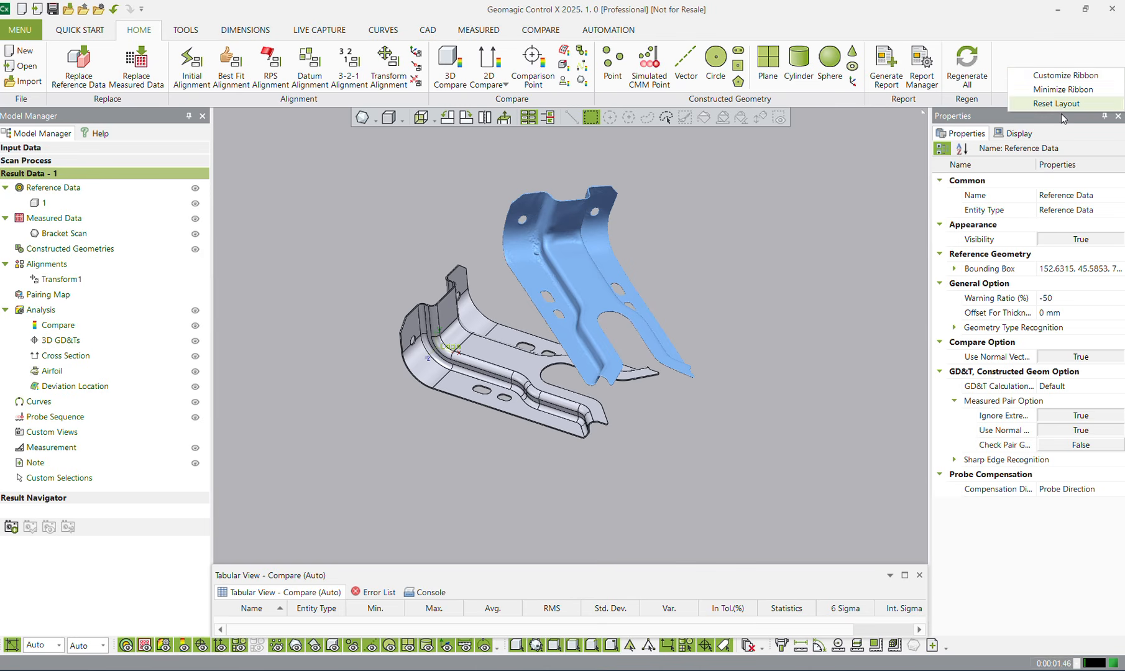
left_click(1003, 122)
left_click(1014, 133)
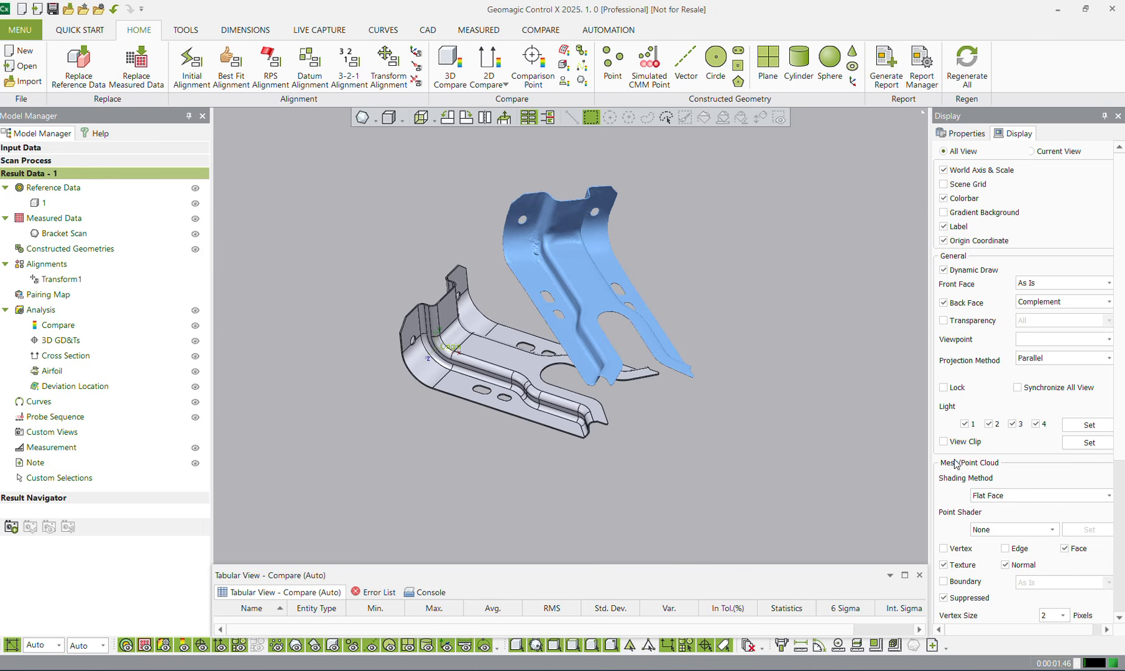
Try the view clip and switch lights 1 and 2 off and back on.
left_click(943, 442)
left_click(944, 442)
left_click(965, 424)
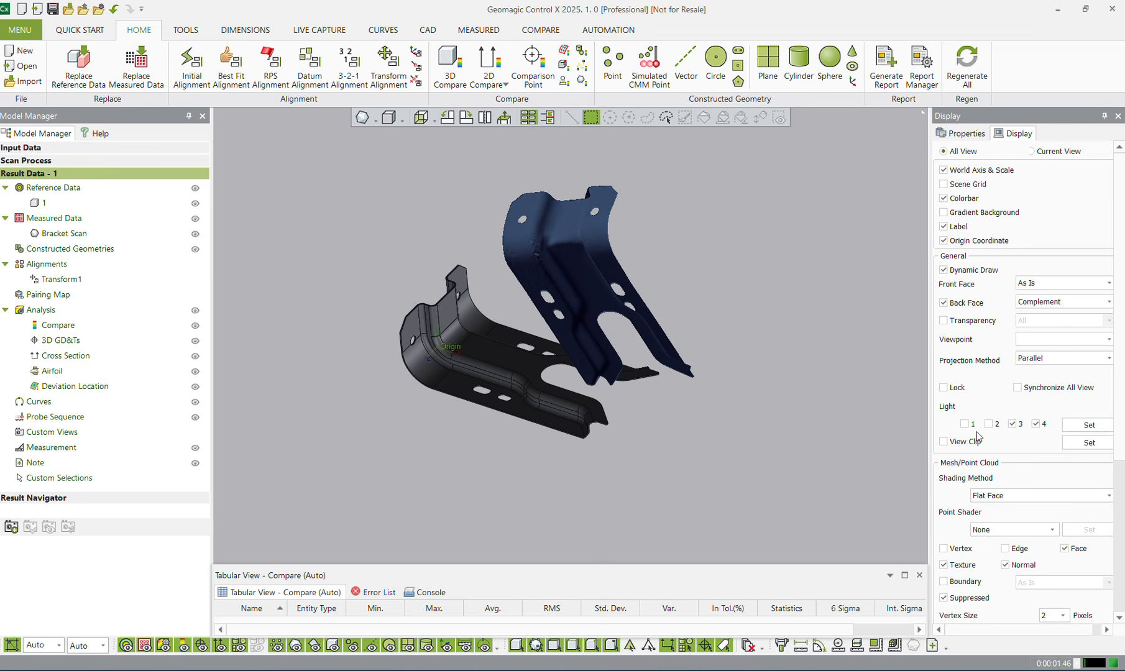
left_click(976, 428)
left_click(965, 425)
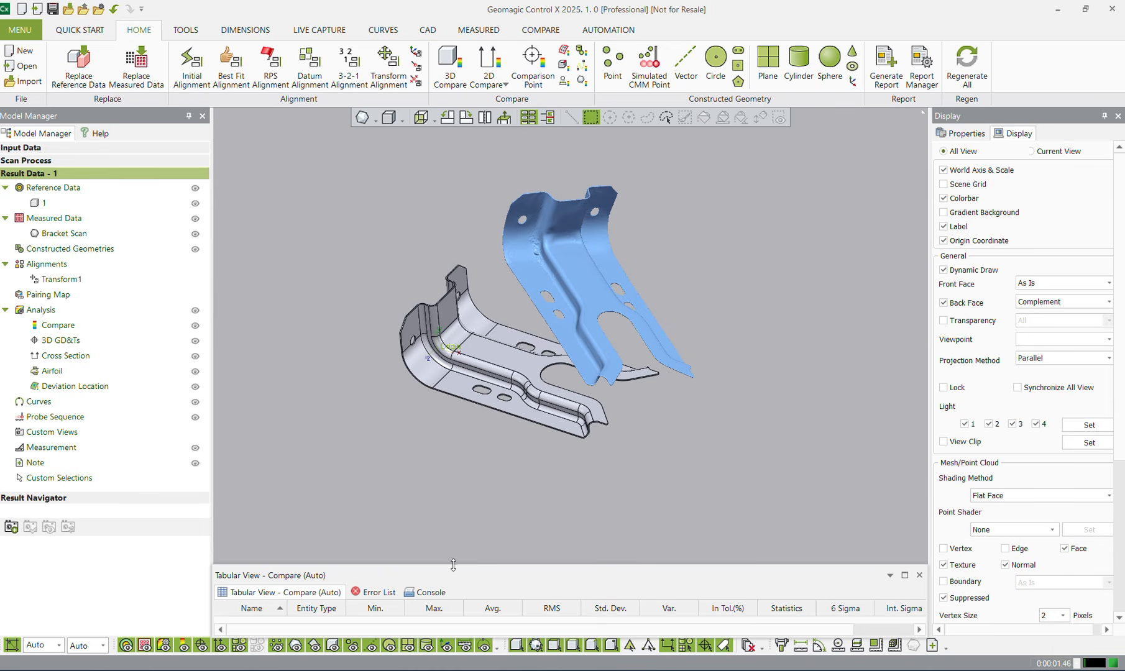
Enlarge the tabular comparison area and shrink it back to a short strip.
left_click_drag(454, 567, 445, 453)
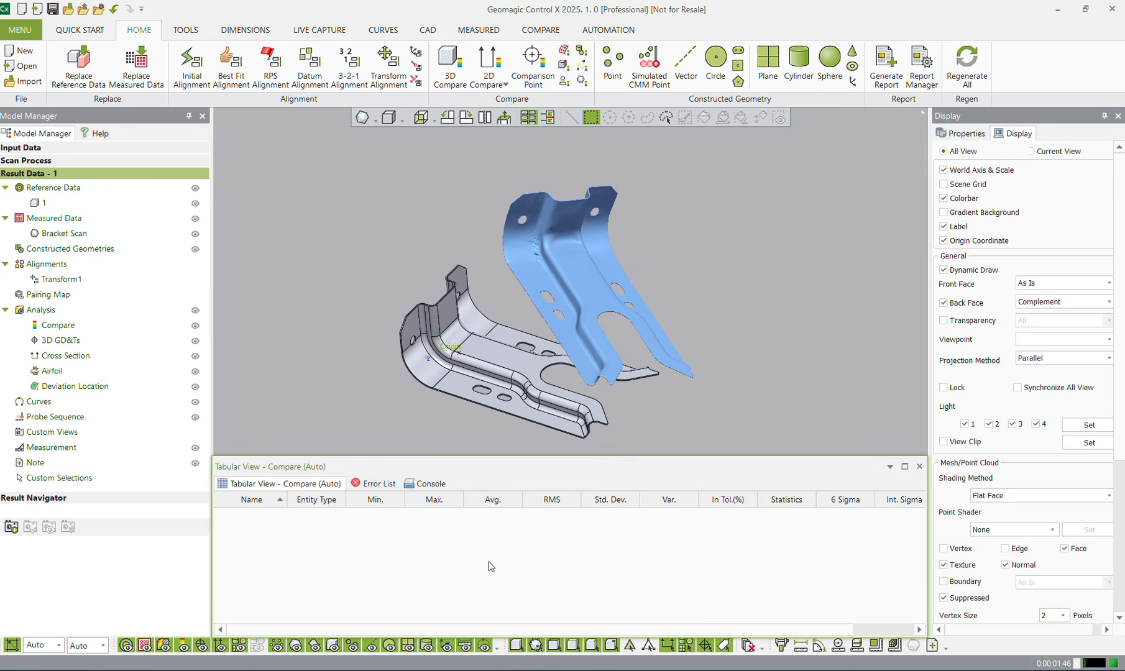
left_click_drag(508, 459, 509, 560)
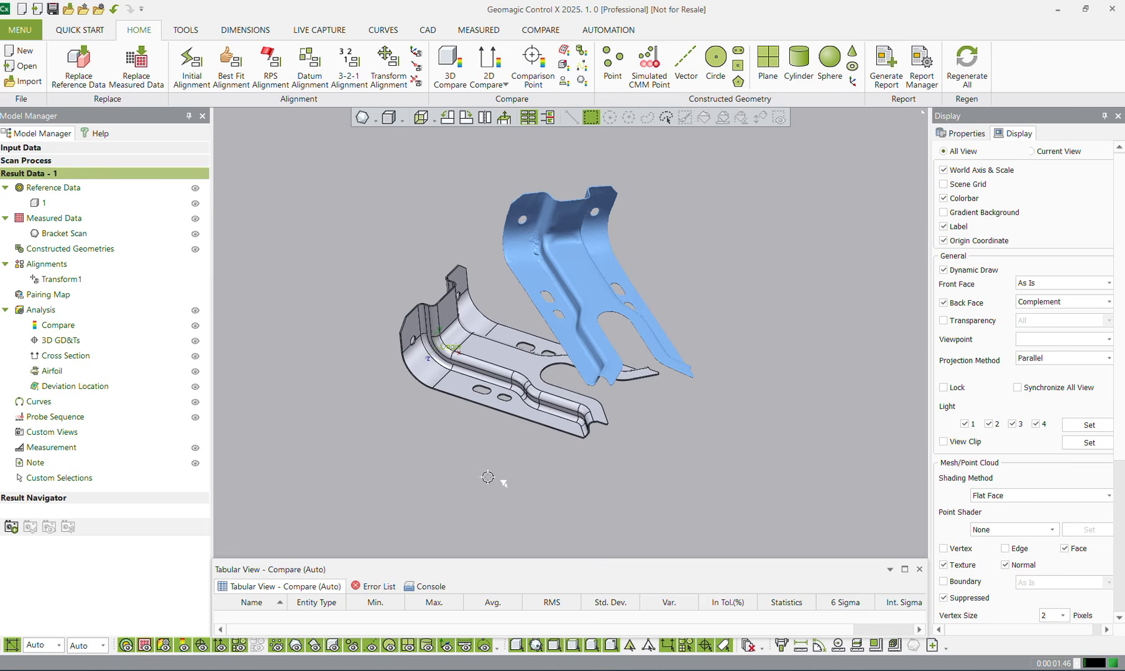
Select a small rectangular patch of mesh on the central flat of the bracket scan above the large cutout.
right_click_drag(486, 477, 535, 433)
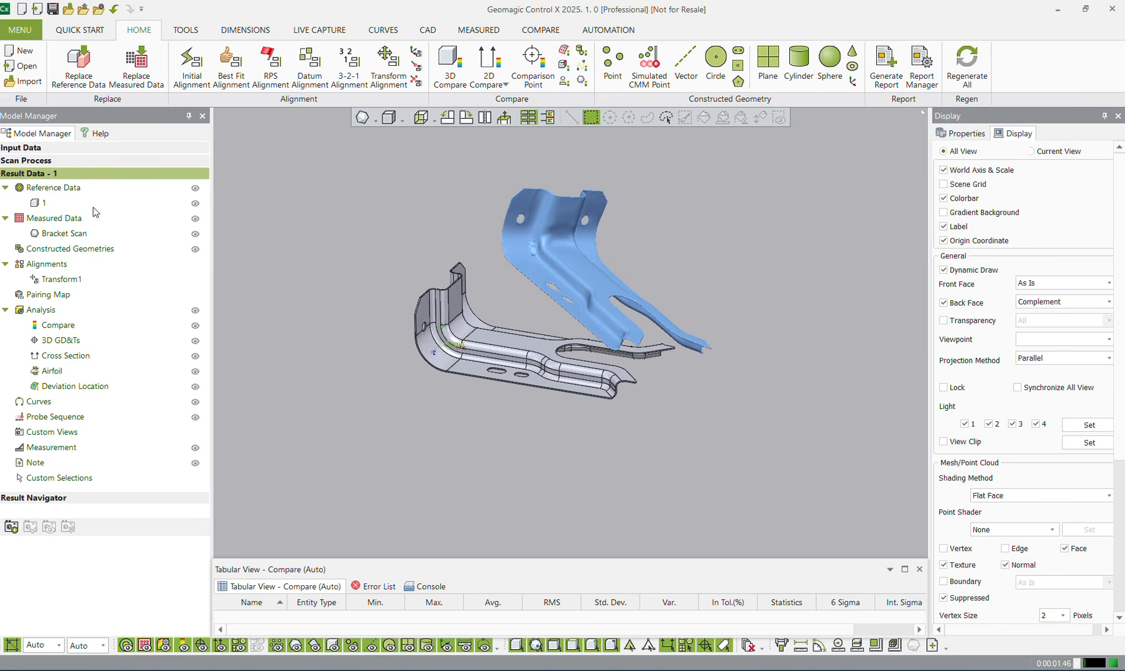
right_click_drag(538, 363, 515, 400)
scroll(514, 400, "up", 4)
right_click_drag(514, 400, 517, 507, "ctrl")
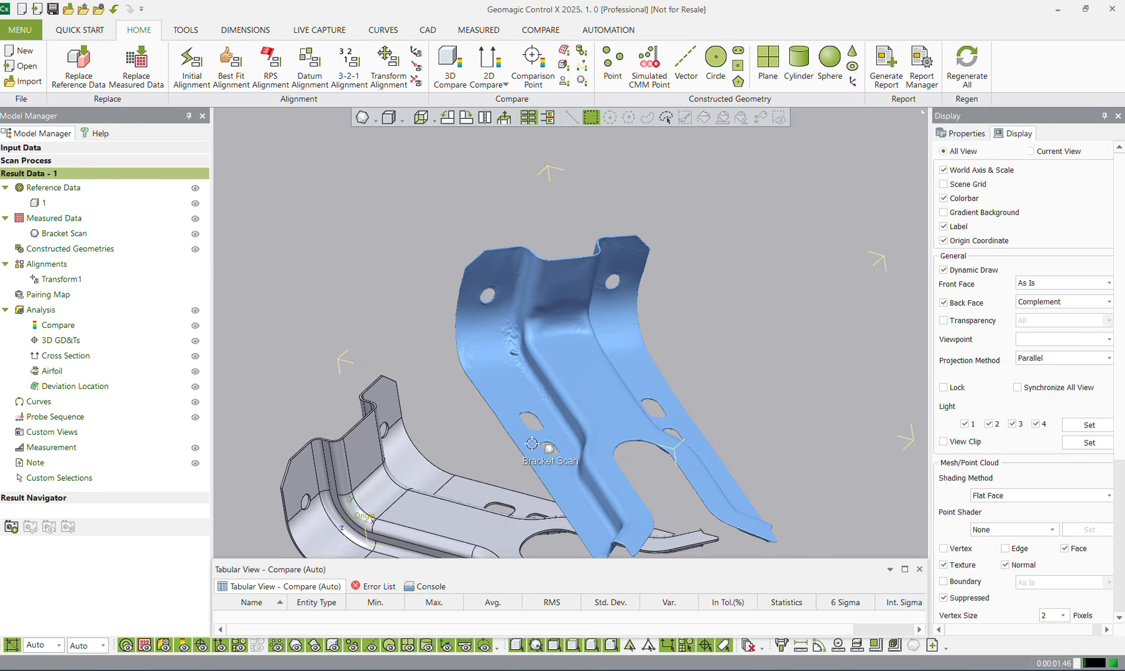
scroll(456, 395, "up", 3)
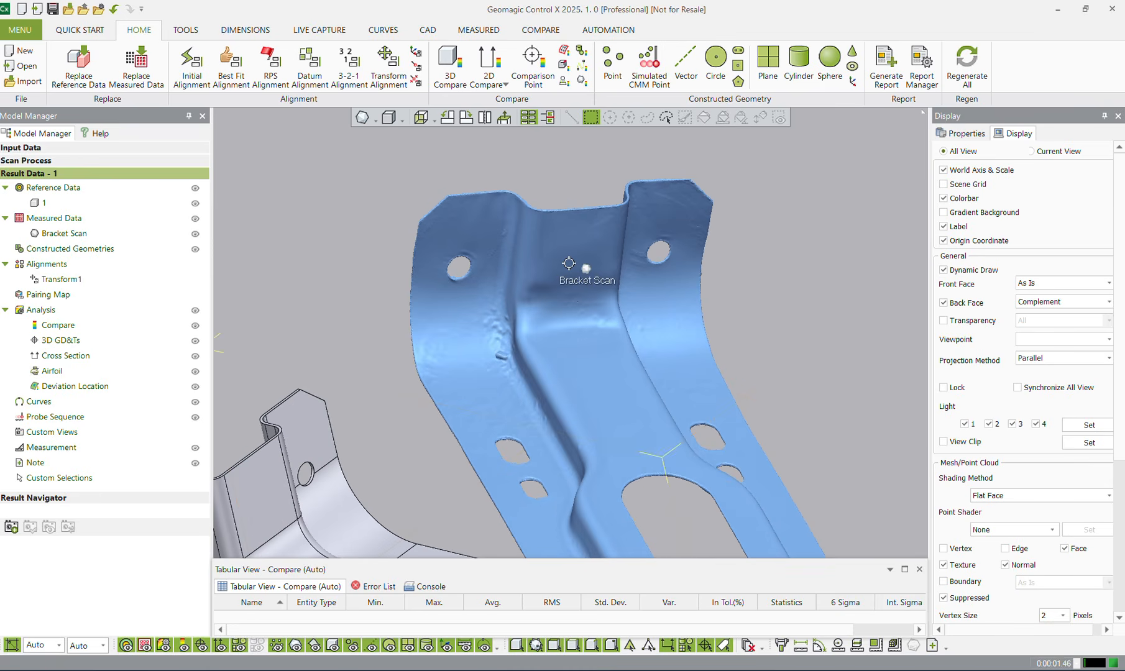
right_click_drag(609, 340, 652, 313, "ctrl")
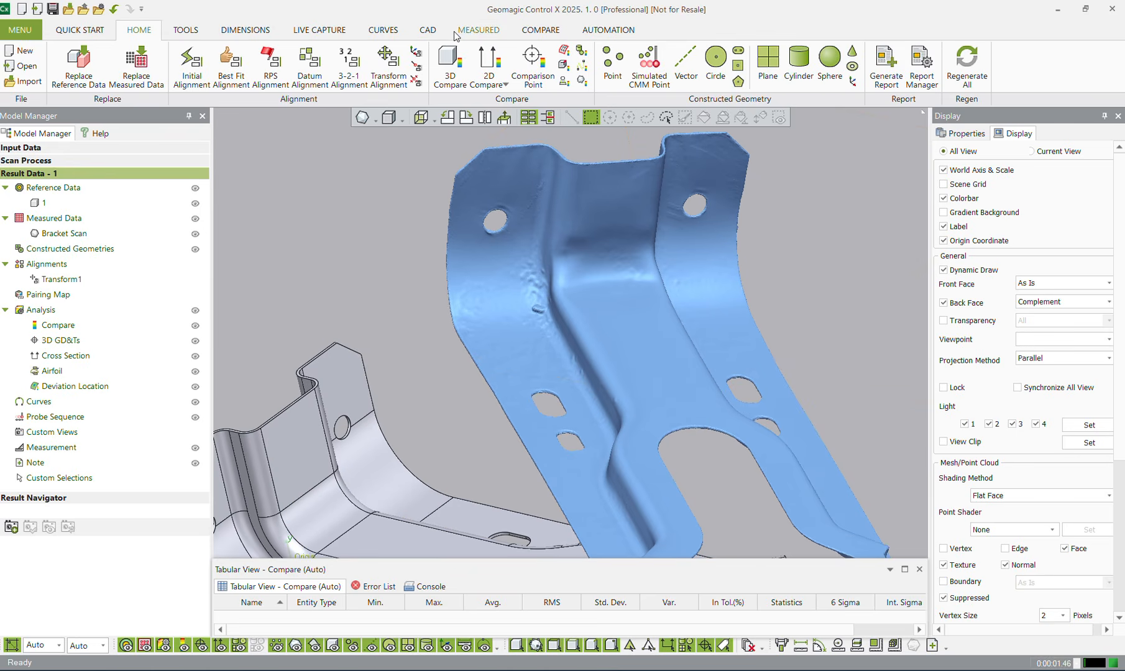
left_click(478, 30)
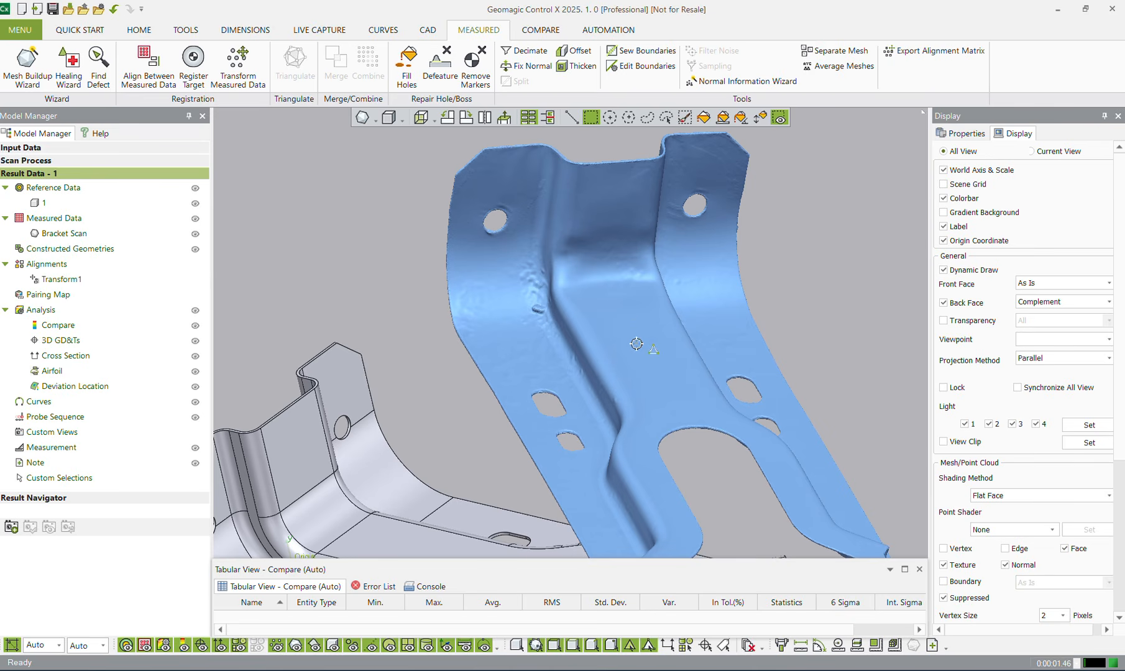
left_click_drag(614, 306, 653, 356)
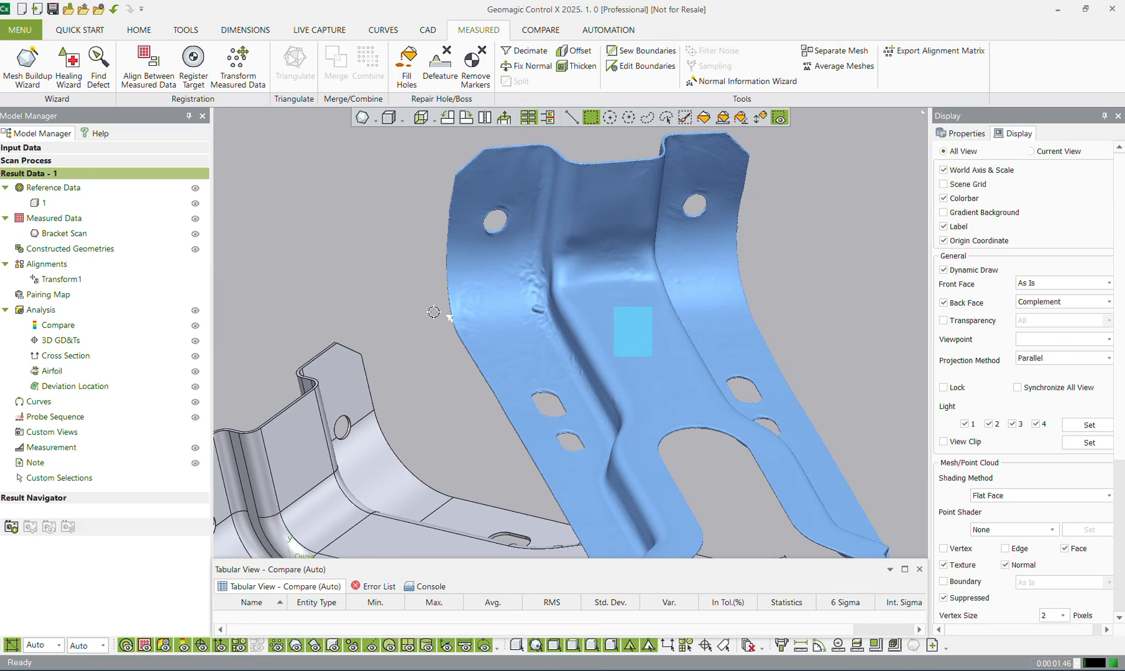
Examine the raised bump and the rough surface beside the rib bend on the bracket scan.
scroll(507, 323, "up", 3)
scroll(731, 319, "up", 4)
right_click_drag(731, 319, 710, 429)
scroll(537, 381, "up", 4)
right_click_drag(537, 382, 559, 352)
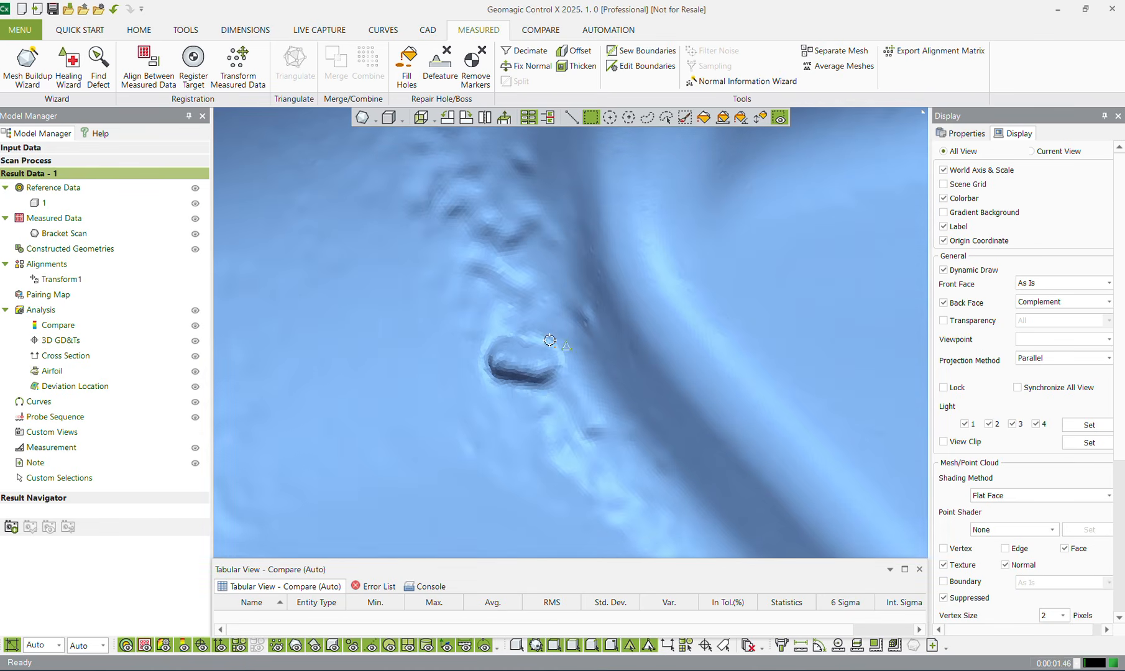
scroll(539, 380, "down", 5)
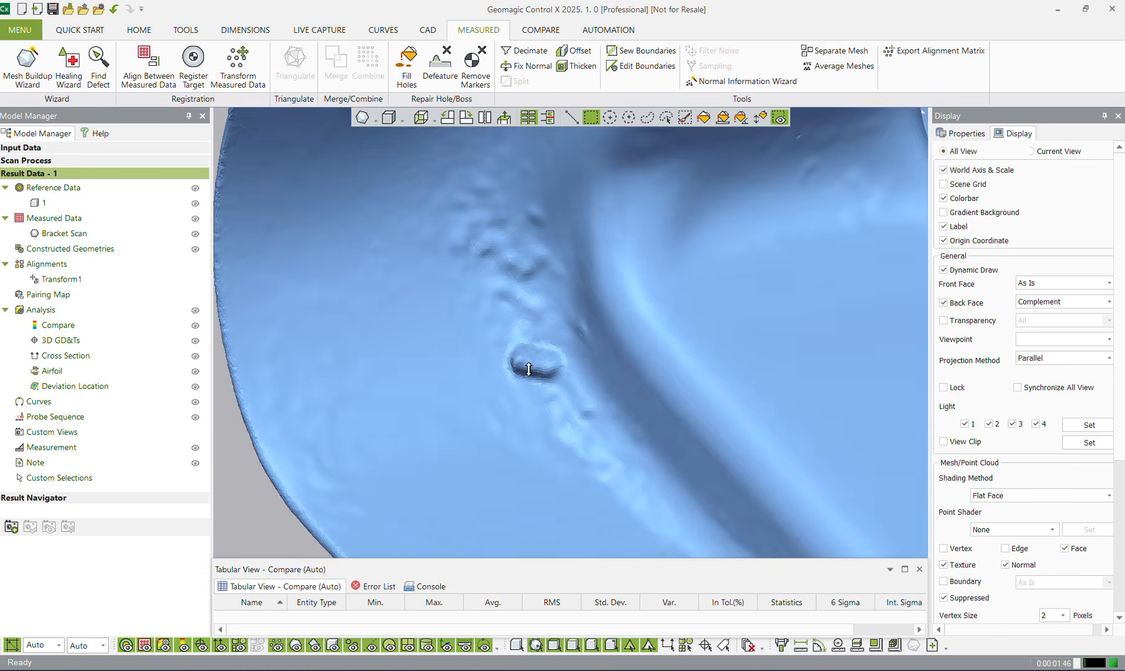
right_click_drag(662, 371, 826, 366)
scroll(626, 392, "up", 5)
right_click_drag(626, 392, 657, 305)
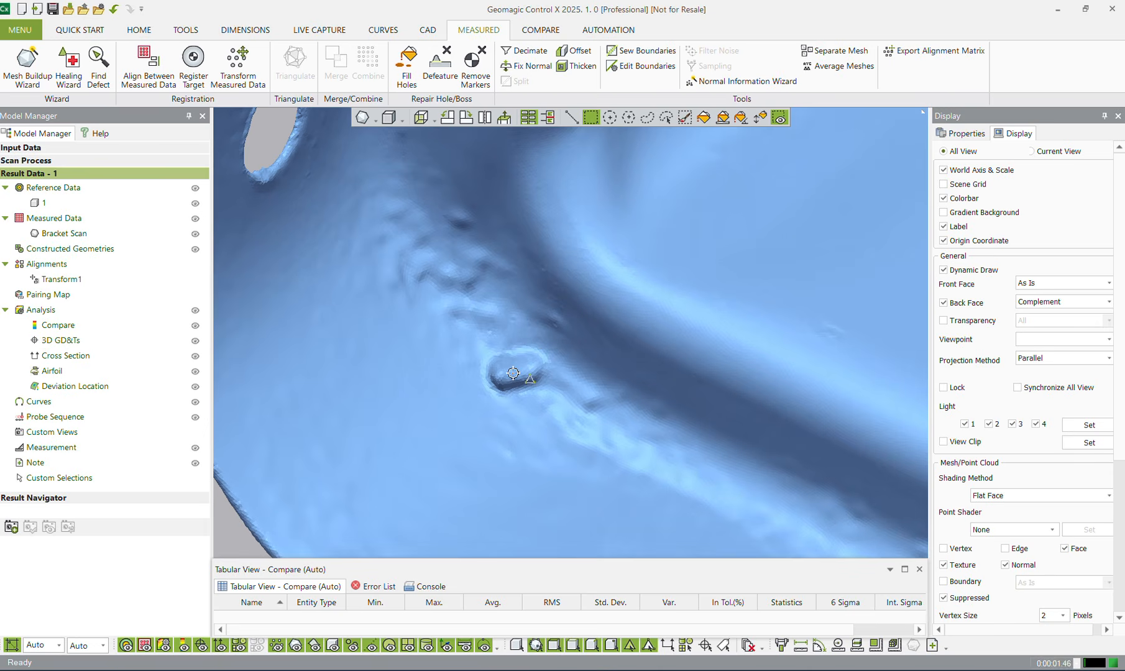
Paint-select a ring of mesh around the raised bump on the bracket scan and delete it.
scroll(515, 375, "up", 2)
right_click_drag(527, 384, 581, 401)
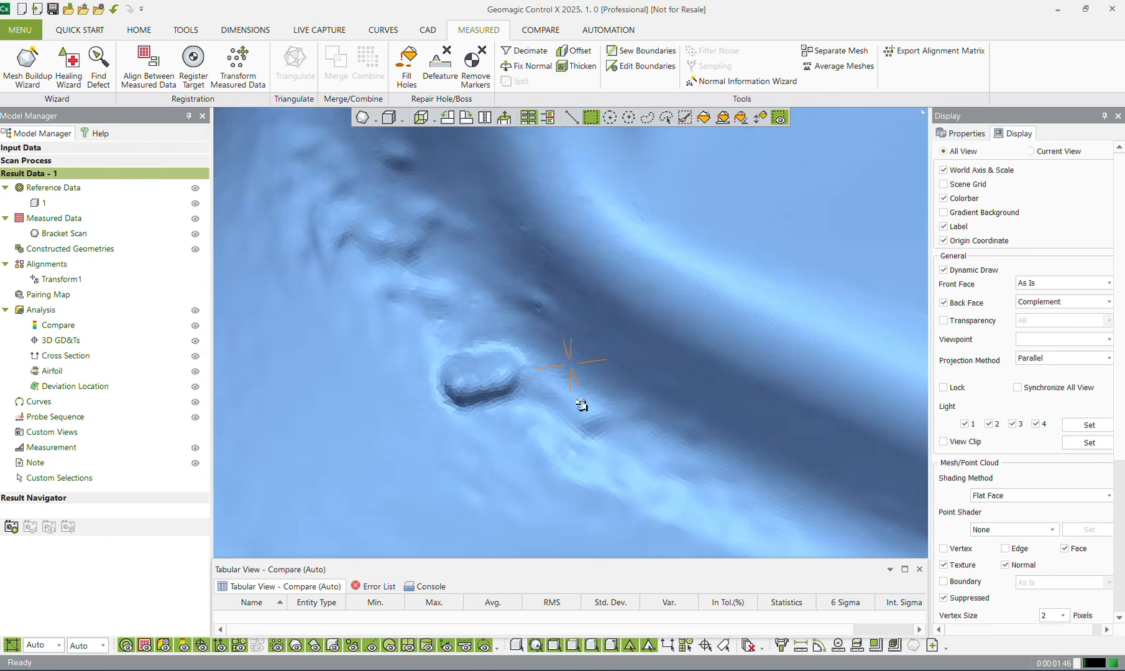
scroll(578, 397, "up", 3)
scroll(578, 397, "up", 1)
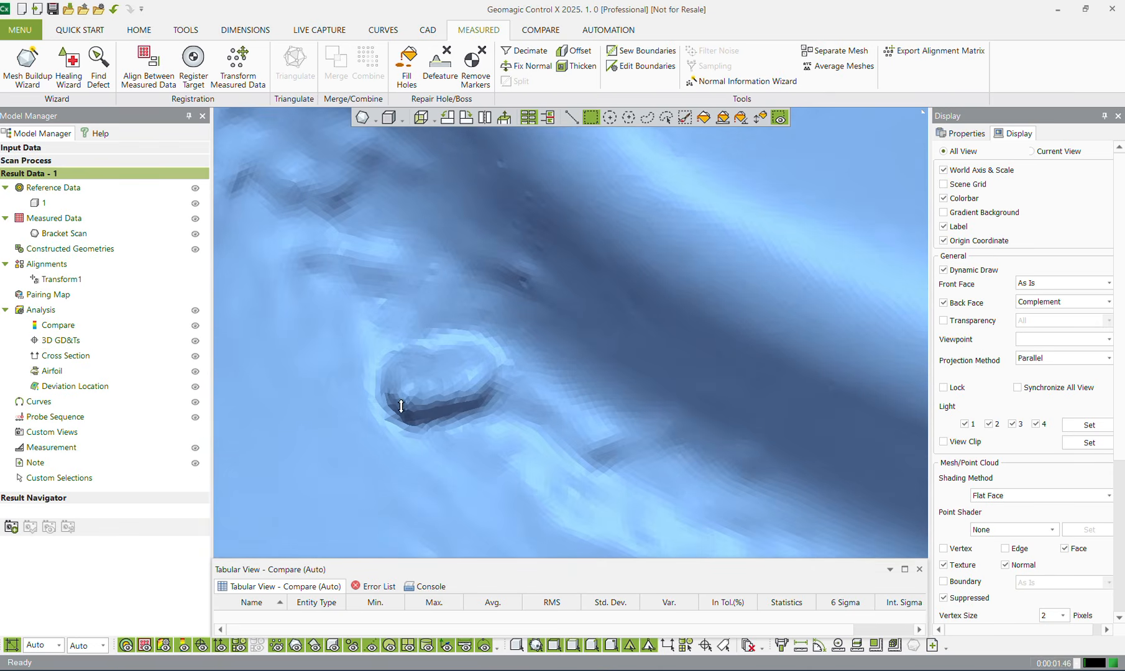
left_click(685, 119)
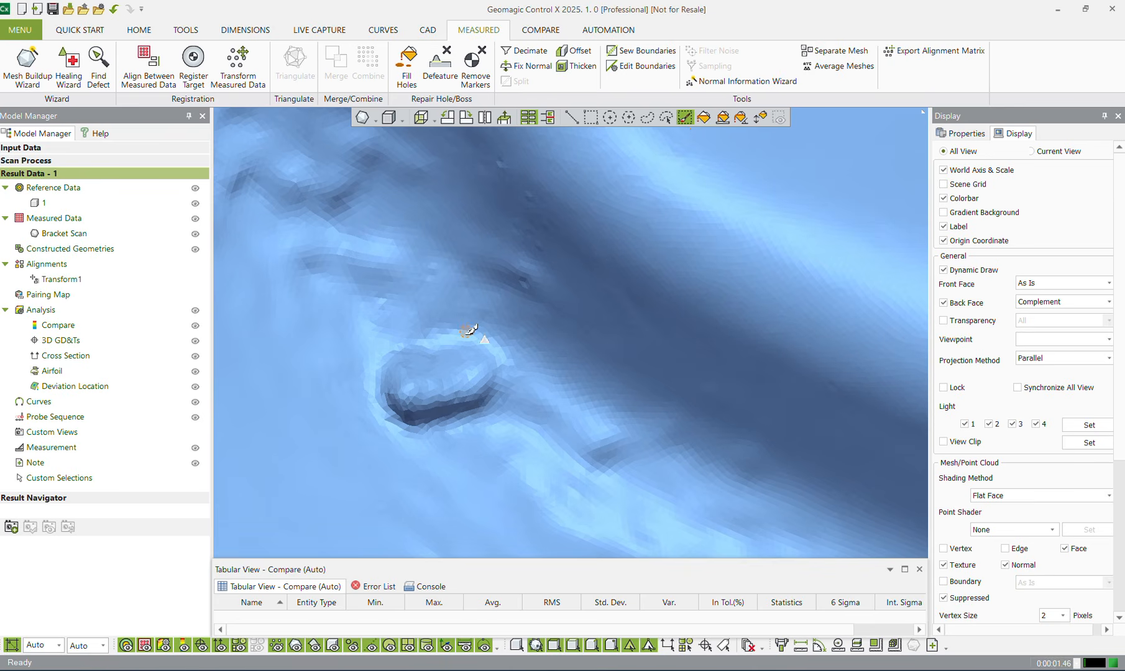
mouse_move(465, 344)
left_mouse_down()
mouse_move(397, 353)
mouse_move(393, 393)
mouse_move(415, 415)
mouse_move(487, 399)
mouse_move(506, 364)
mouse_move(498, 347)
left_mouse_up()
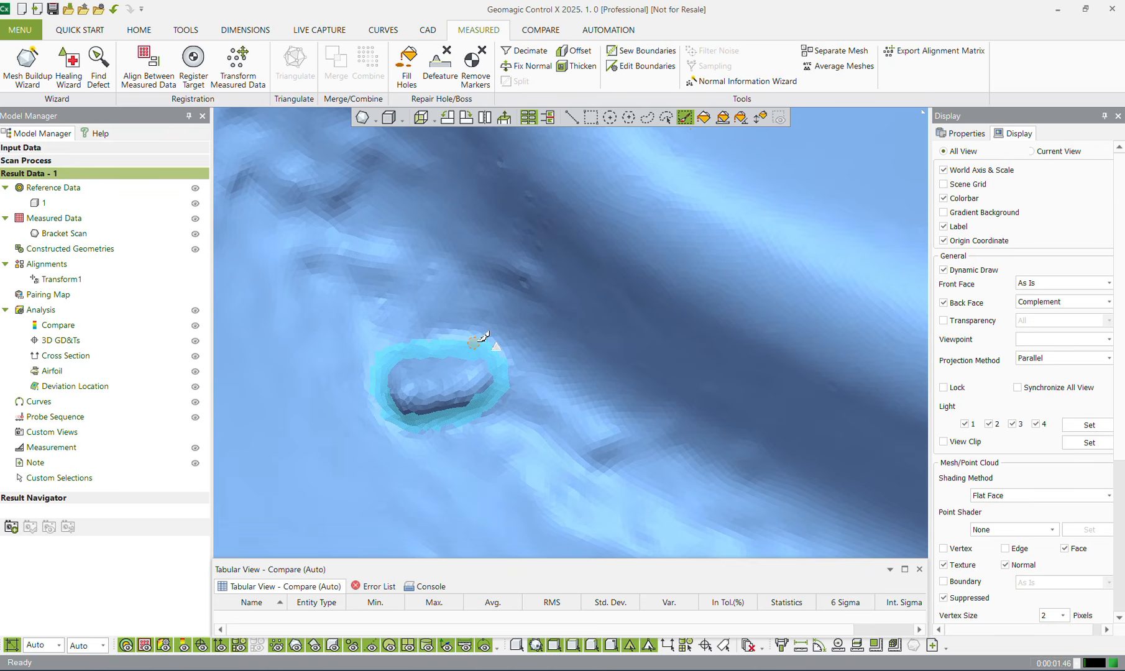
key("Delete")
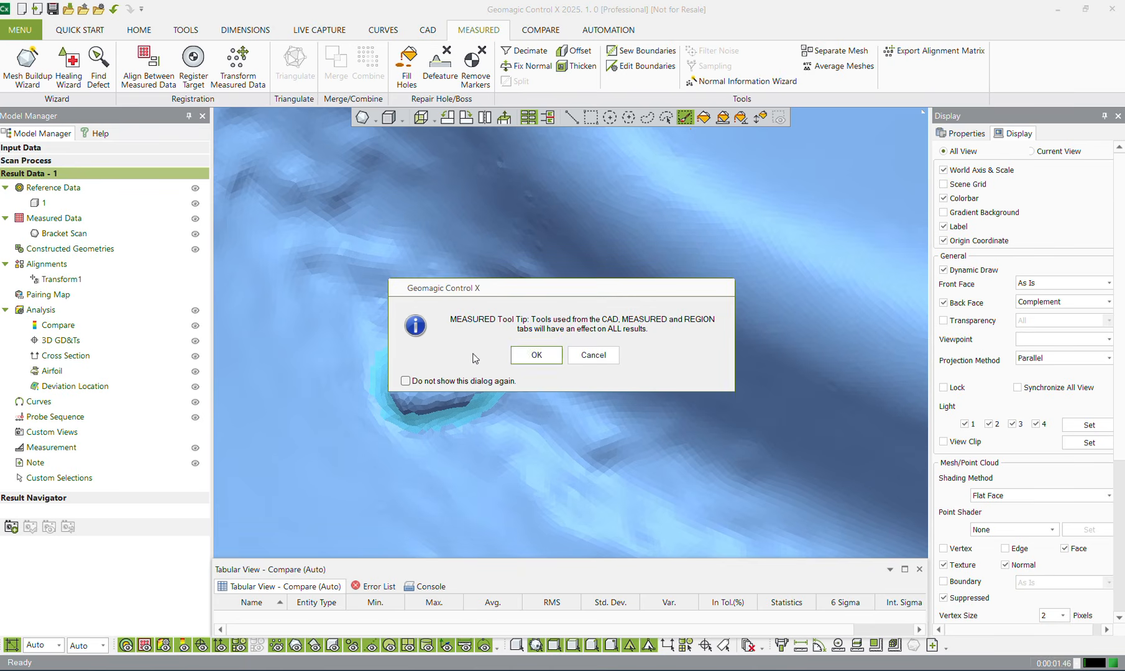
left_click(536, 355)
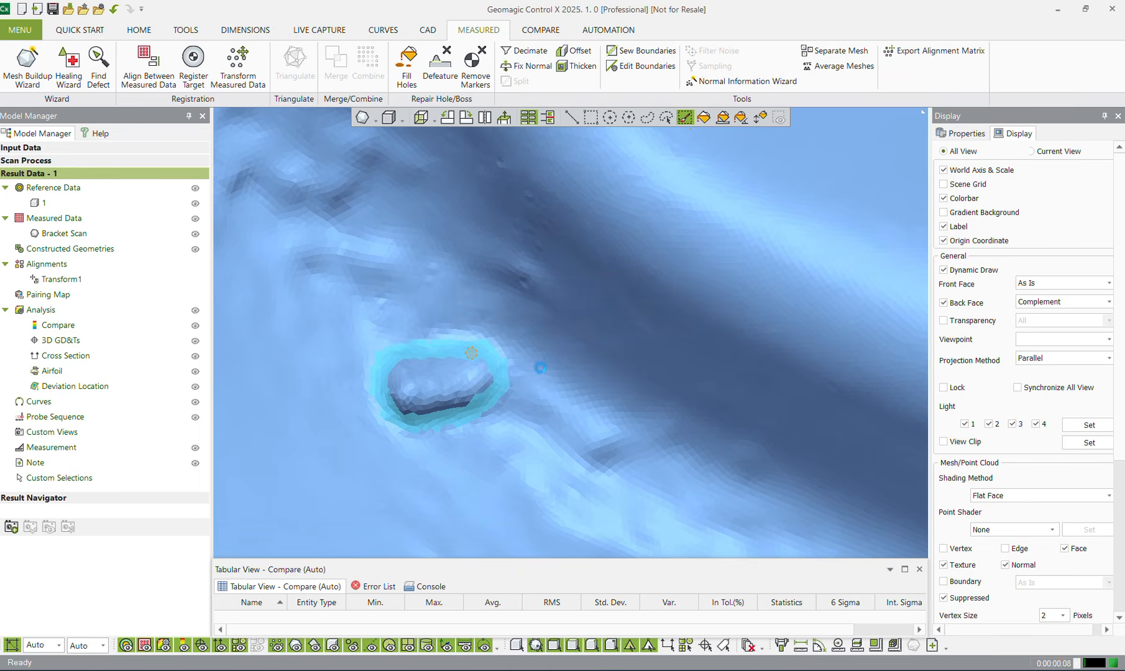
Flood-select the isolated island of mesh inside the deleted ring on the bracket scan and delete it.
scroll(572, 335, "down", 3)
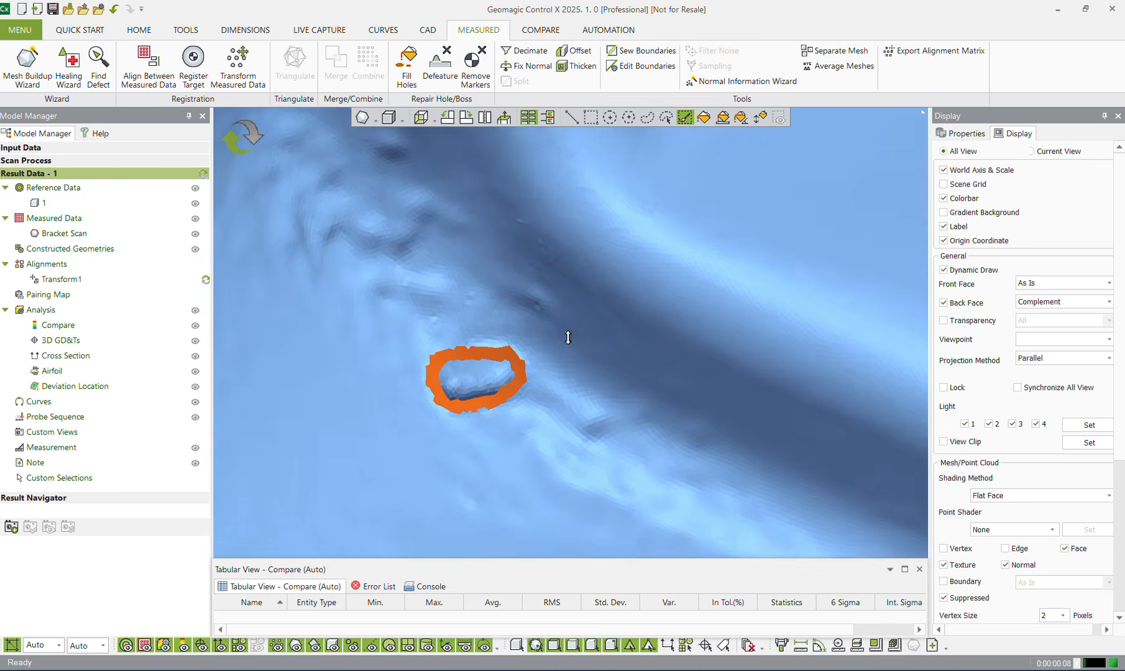
right_click_drag(570, 337, 583, 322)
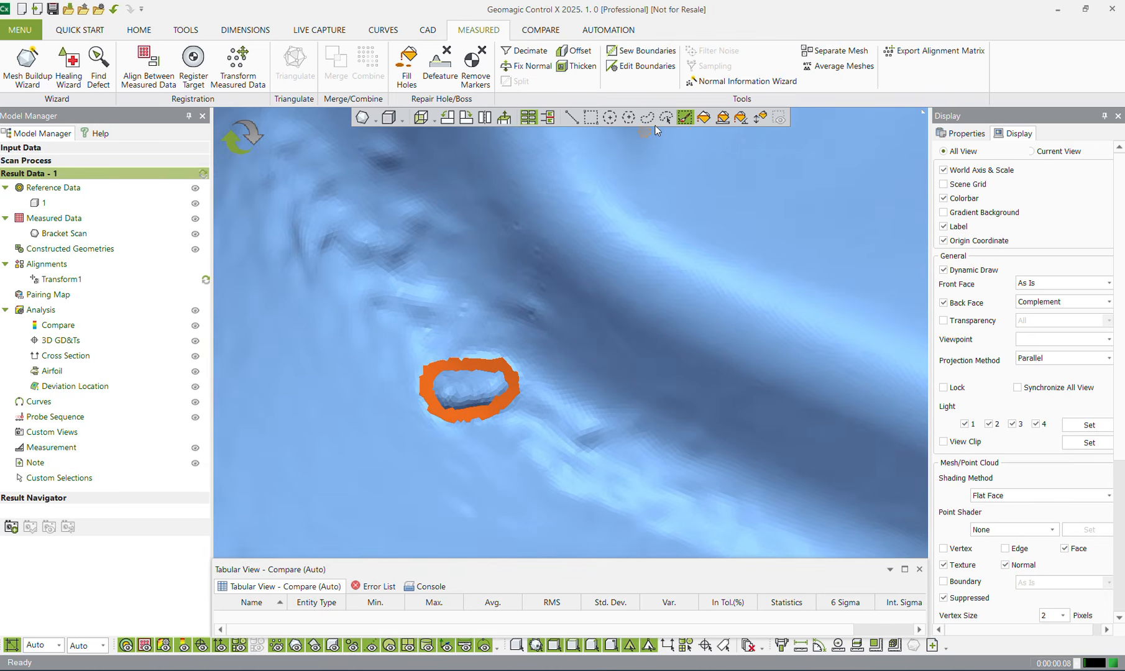
left_click(704, 118)
left_click(483, 382)
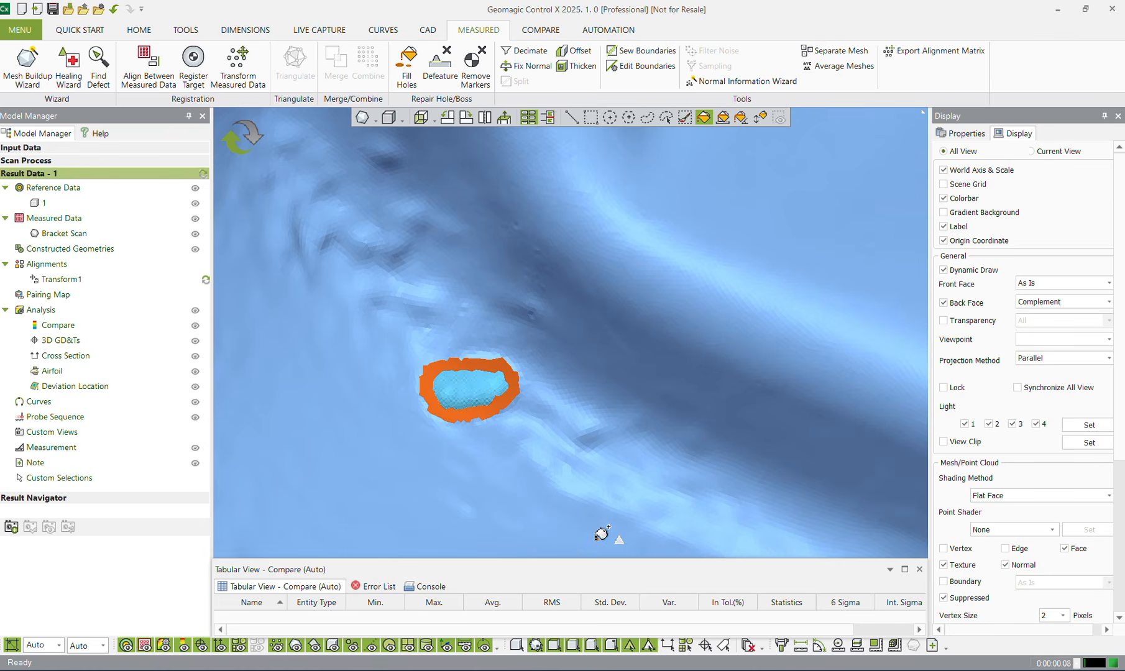
key("Delete")
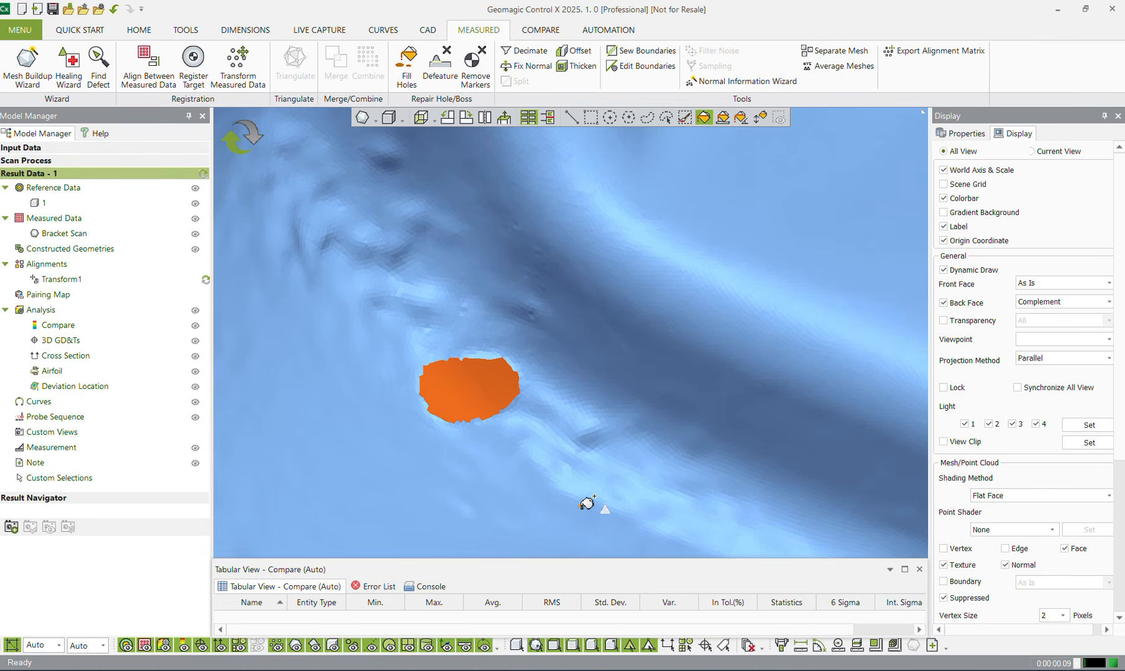
Flood-select the connected bracket scan mesh around the new hole, and clear that poly-face selection.
scroll(609, 357, "down", 3)
right_click_drag(671, 368, 696, 366)
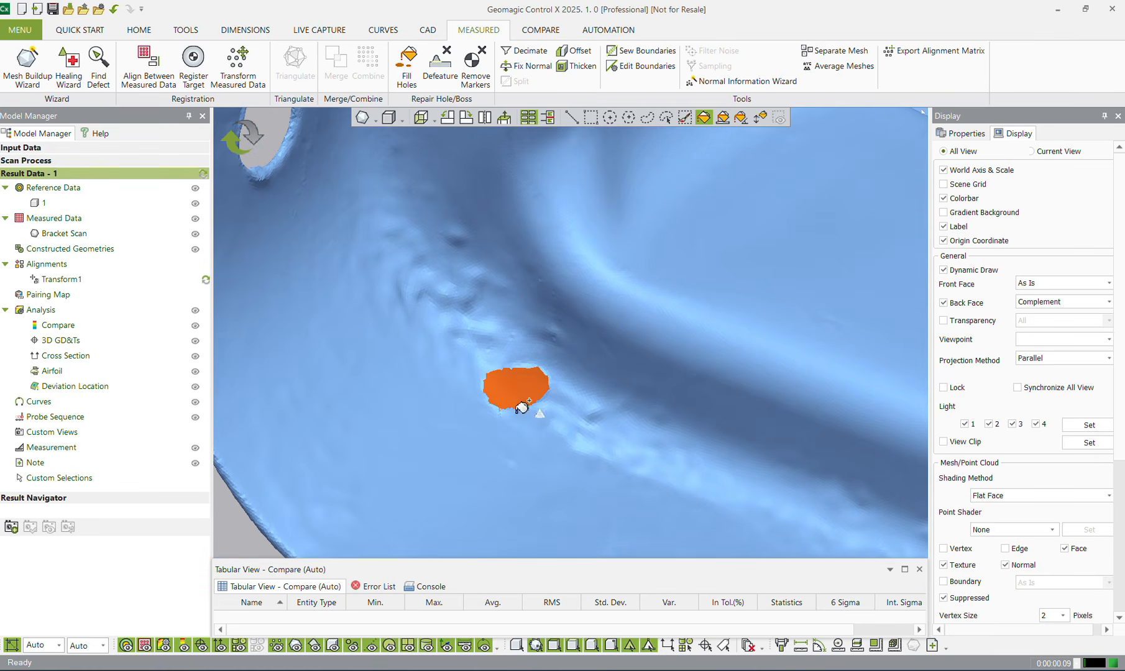
right_click_drag(557, 402, 815, 297)
right_click_drag(435, 357, 586, 344)
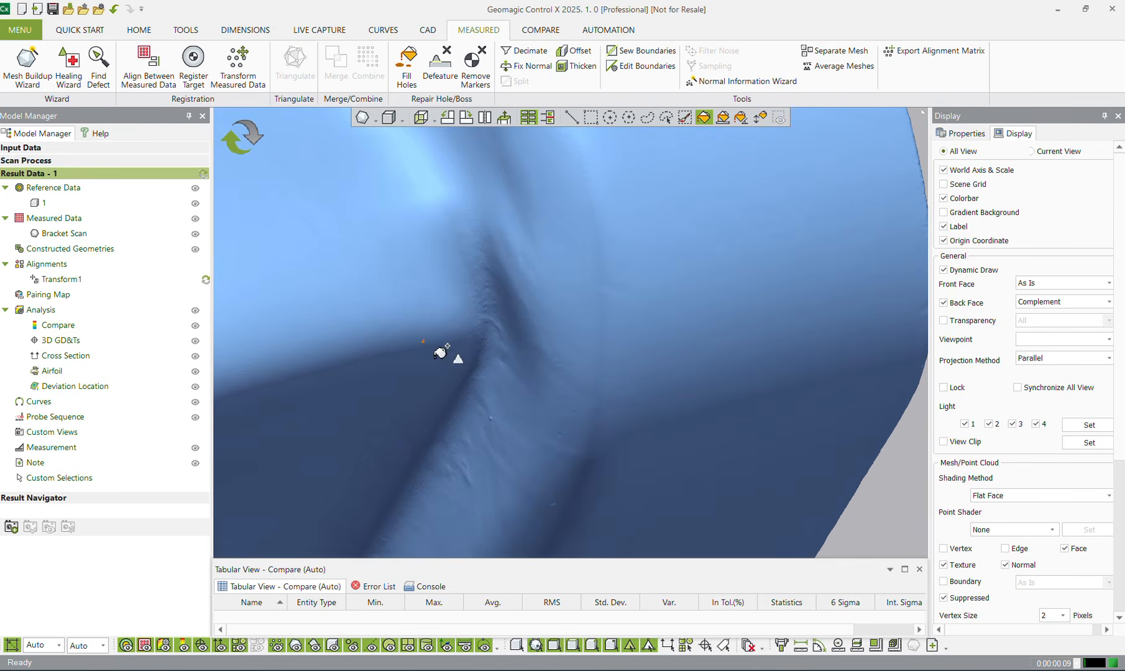
right_click_drag(509, 322, 497, 446)
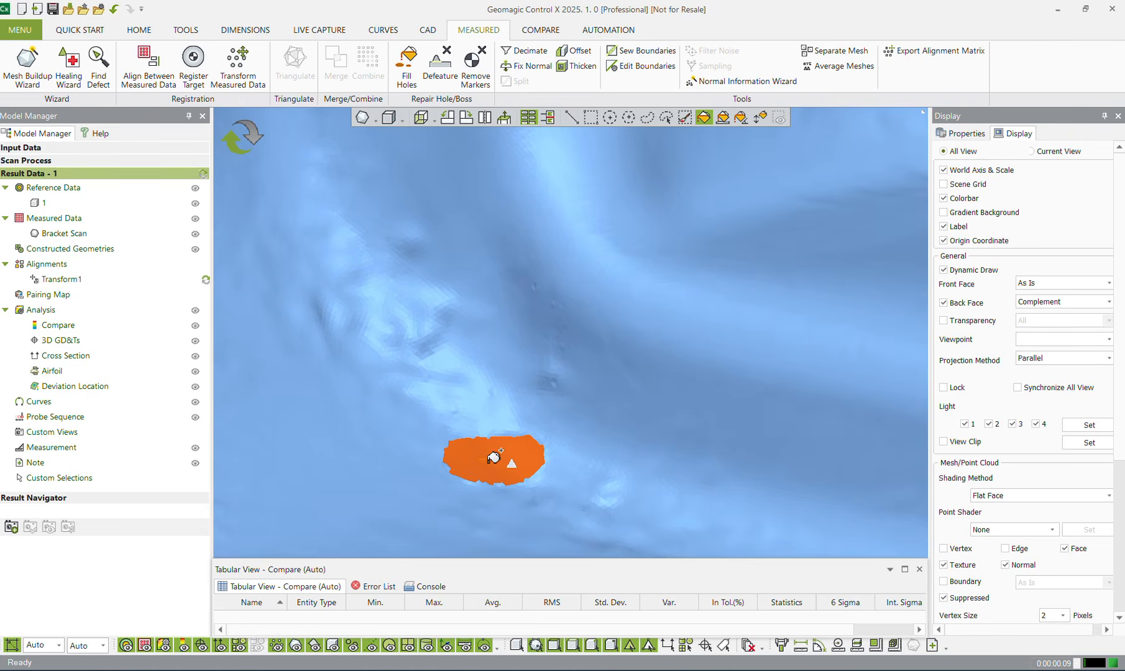
right_click_drag(501, 454, 527, 360)
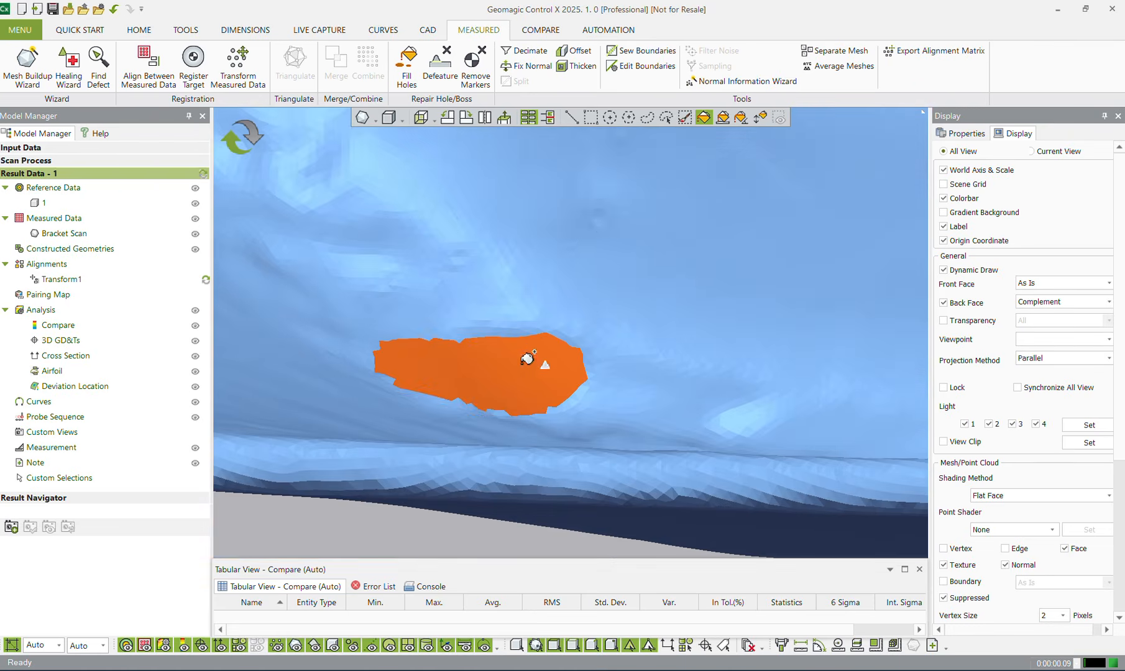
left_click(503, 359)
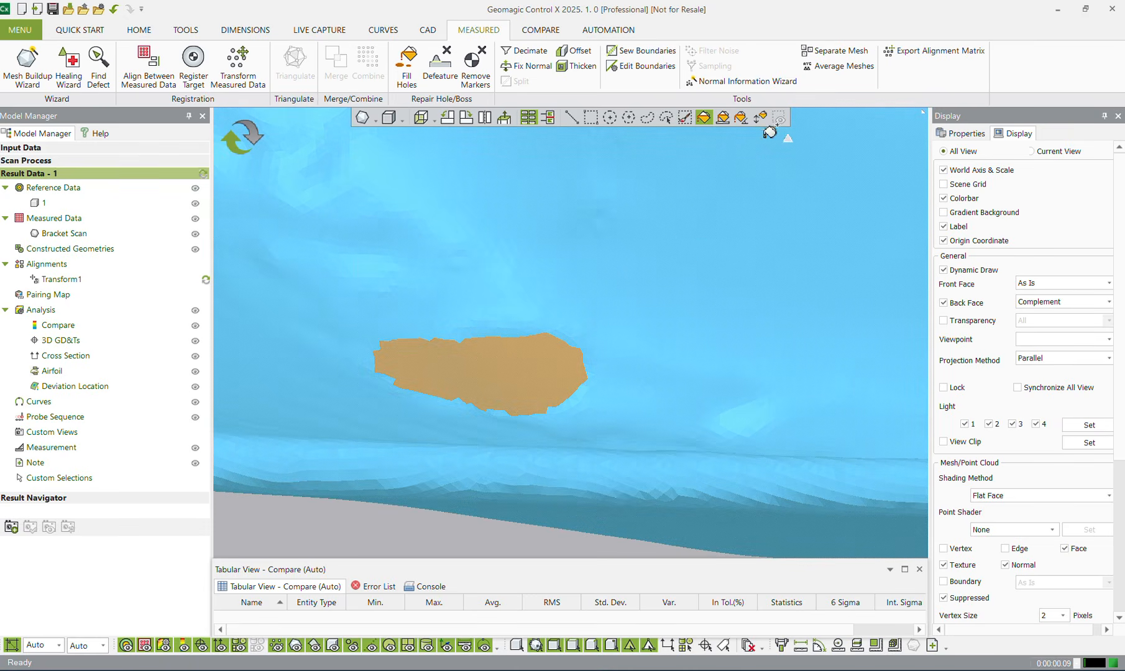
left_click(683, 119)
right_click(544, 345)
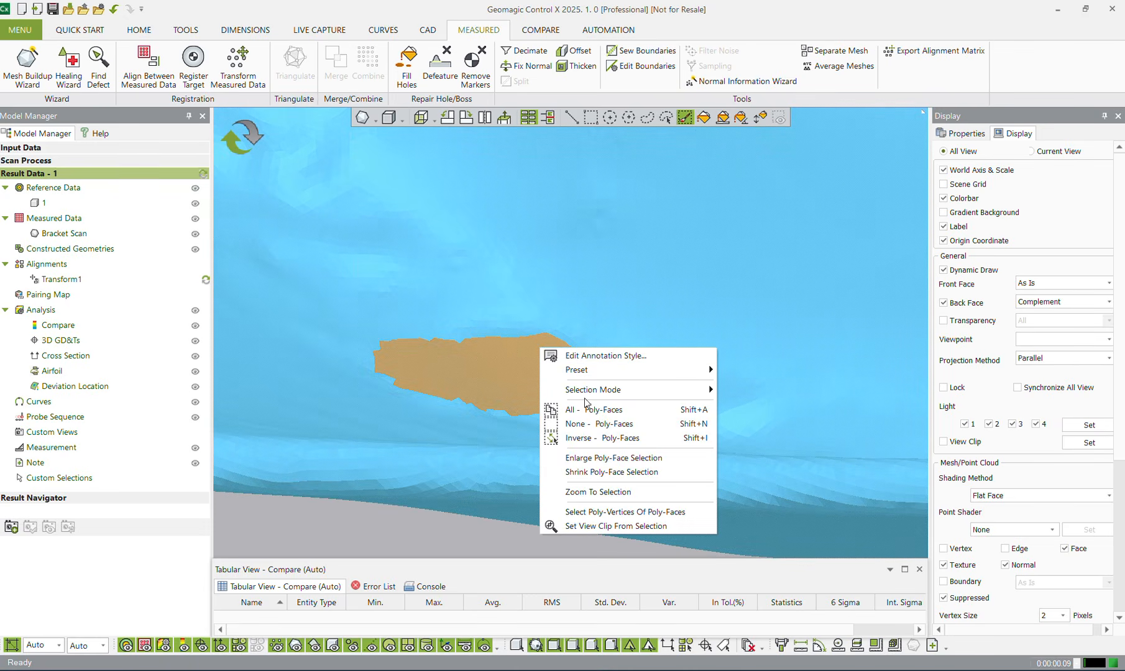
left_click(610, 428)
Examine the hole beside the rib bend and the surrounding surface from both sides of the bracket scan.
mouse_move(465, 372)
left_mouse_down()
mouse_move(501, 369)
mouse_move(509, 387)
mouse_move(506, 367)
mouse_move(492, 386)
mouse_move(511, 371)
left_mouse_up()
scroll(575, 346, "down", 3)
scroll(575, 345, "down", 3)
right_click_drag(575, 346, 779, 200)
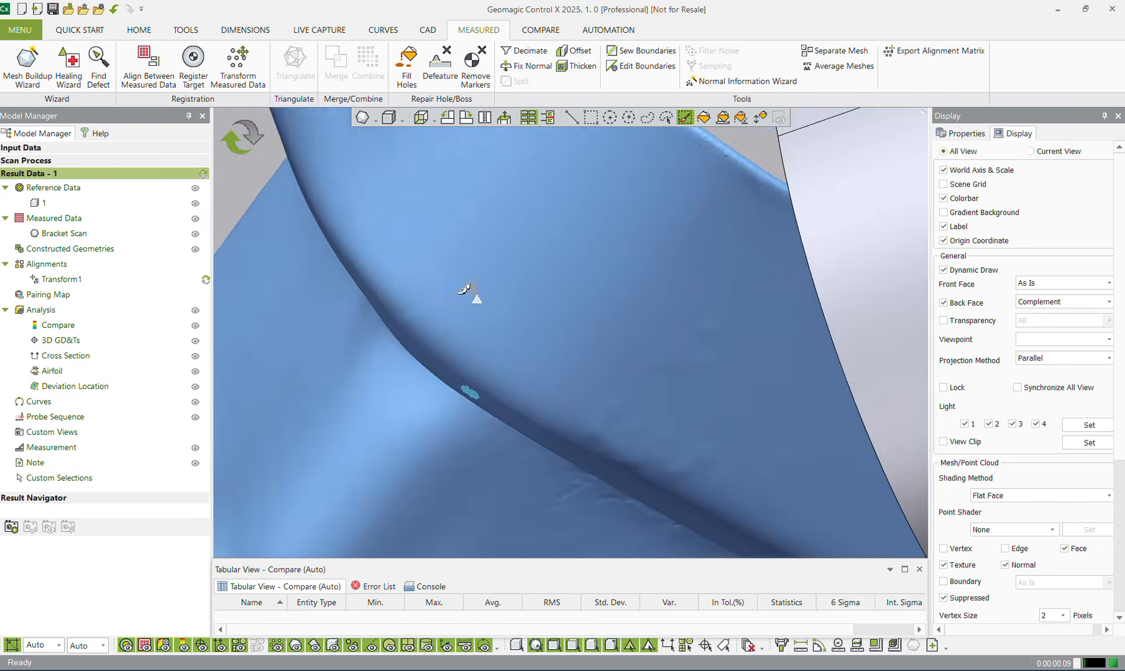
right_click_drag(518, 277, 768, 214)
scroll(488, 261, "up", 3)
scroll(662, 275, "down", 4)
right_click_drag(718, 274, 705, 421)
scroll(553, 334, "up", 2)
right_click_drag(667, 368, 438, 425)
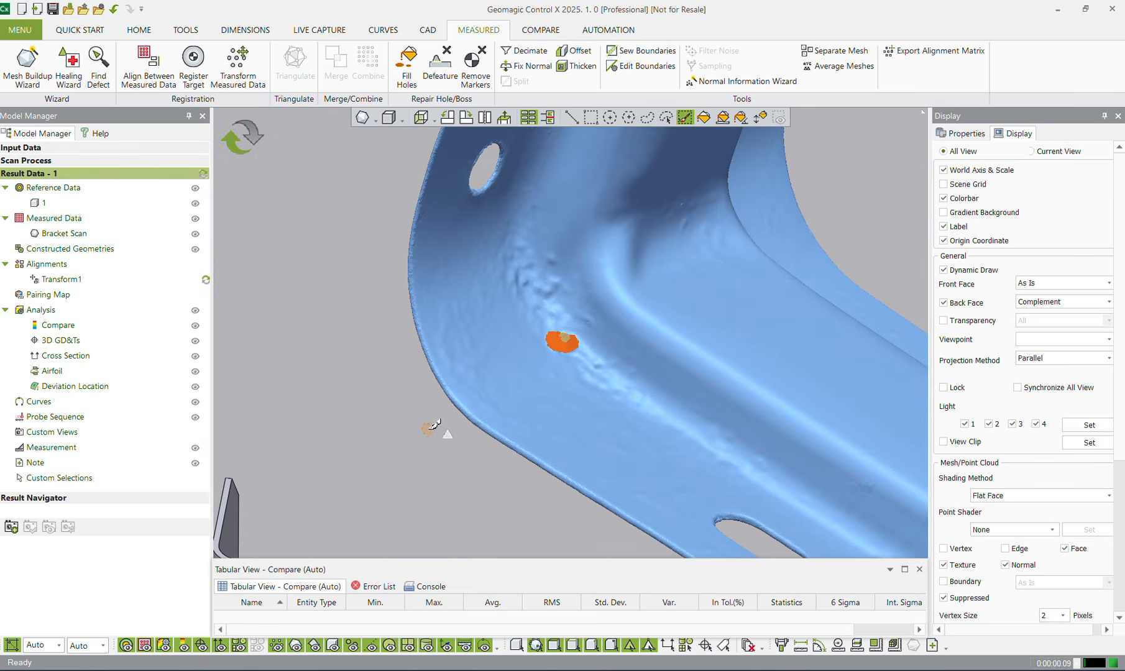
right_click_drag(634, 360, 588, 394)
scroll(585, 406, "up", 3)
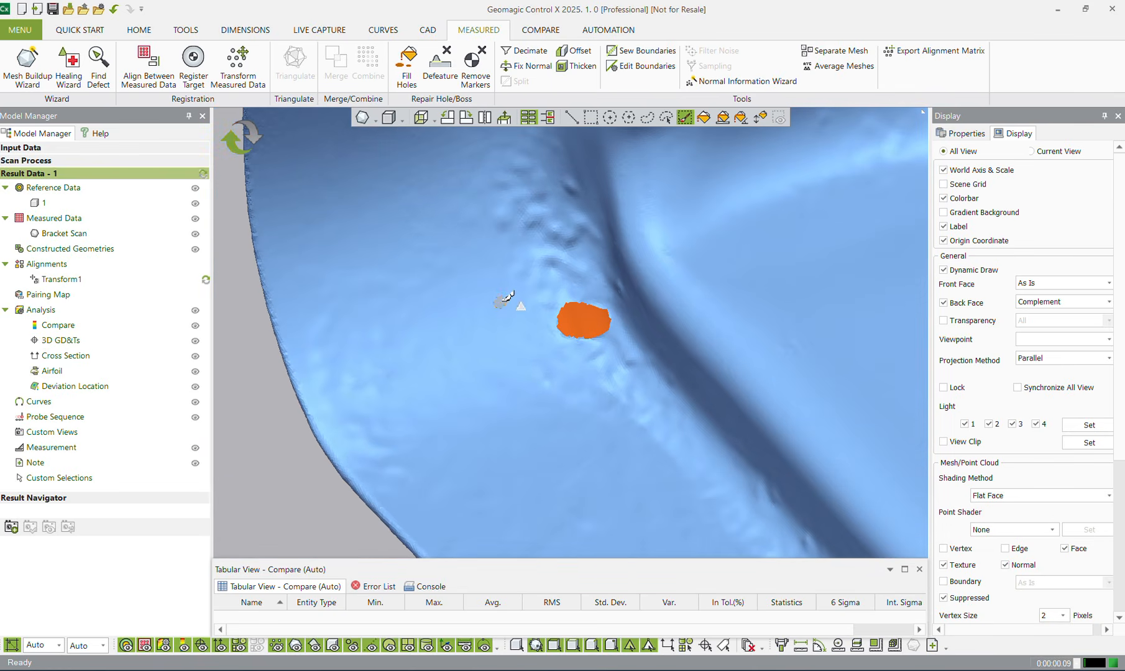
Fill the hole beside the rib bend by its mesh boundary with Fill Holes, using the Curvature method.
left_click(406, 62)
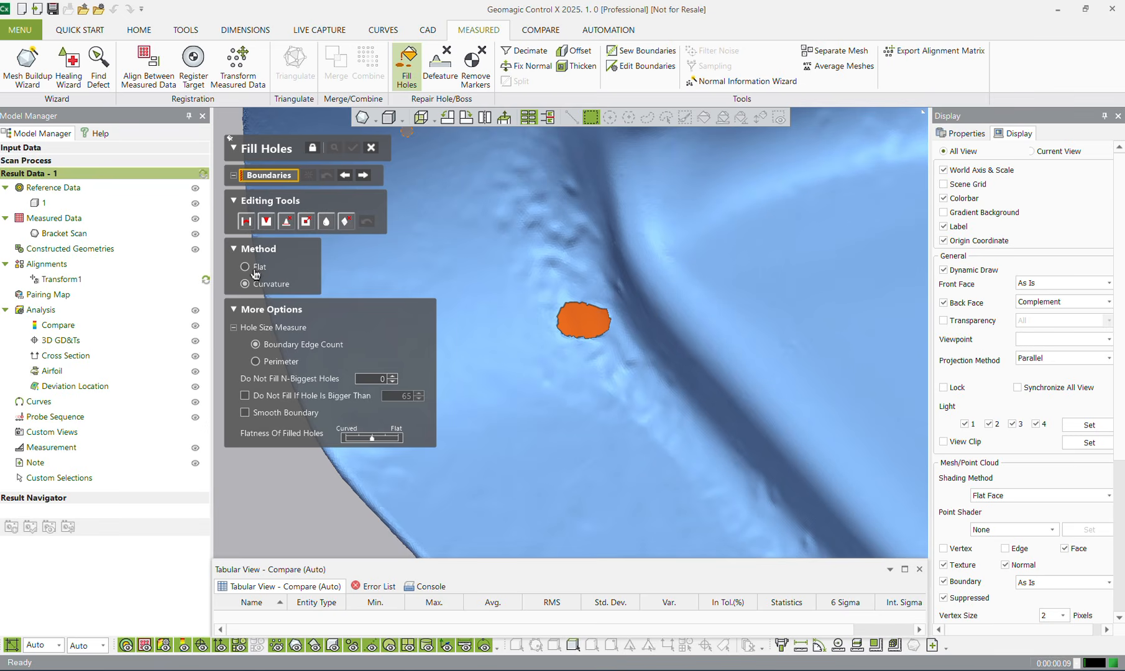
right_click_drag(677, 405, 699, 384)
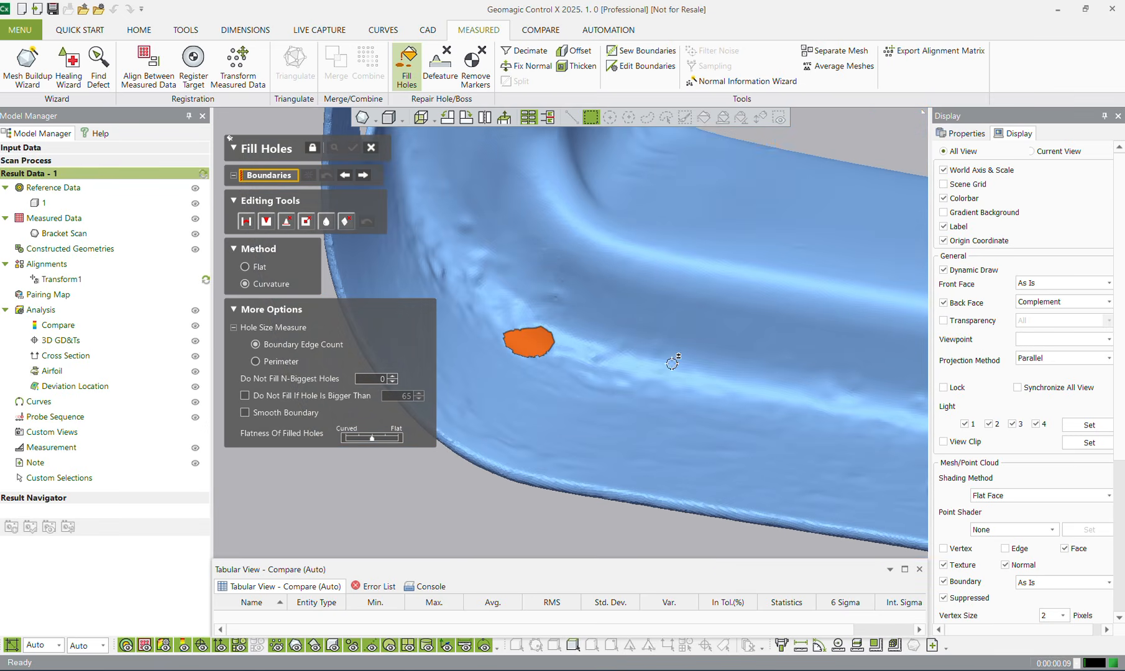
right_click_drag(604, 337, 603, 320)
scroll(534, 330, "up", 5)
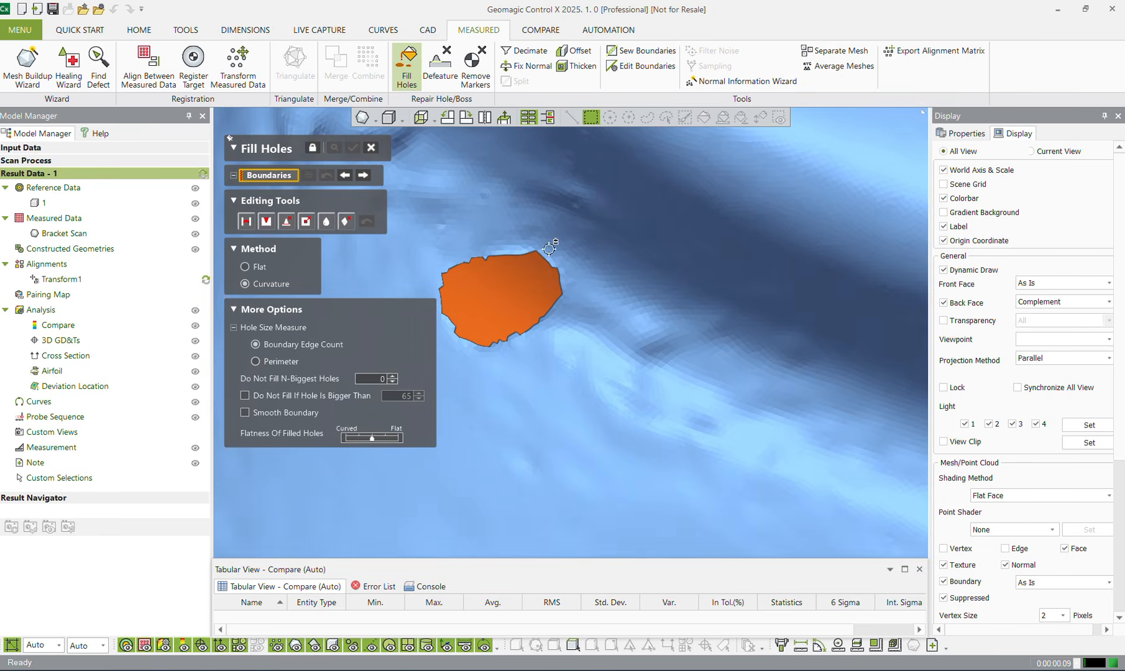
left_click(547, 314)
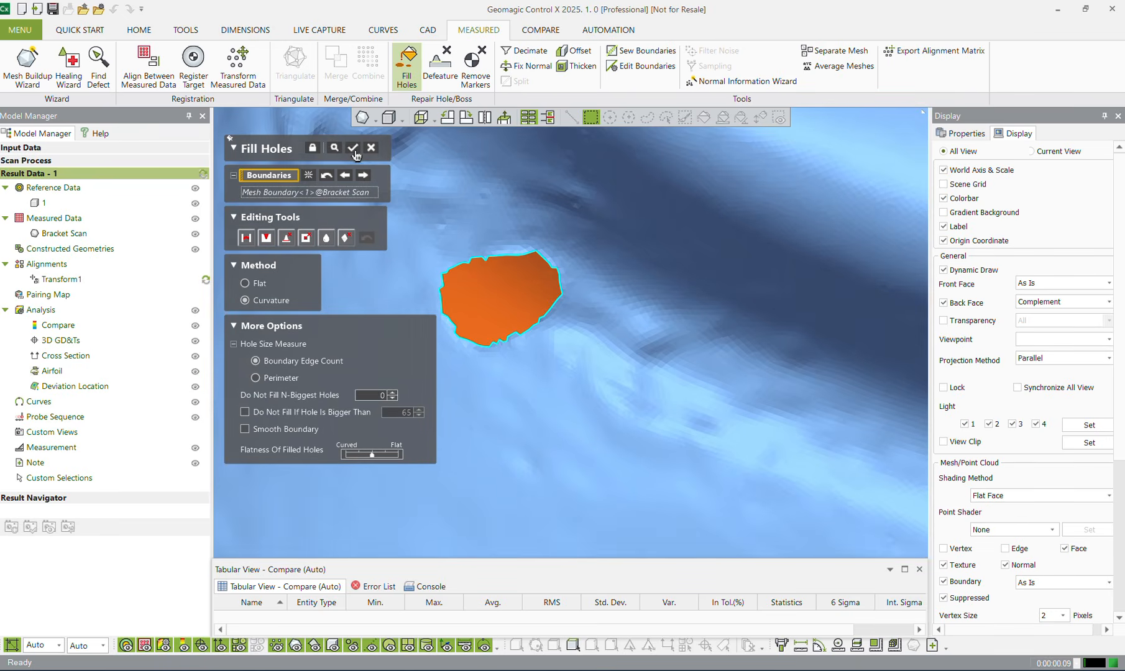
left_click(352, 148)
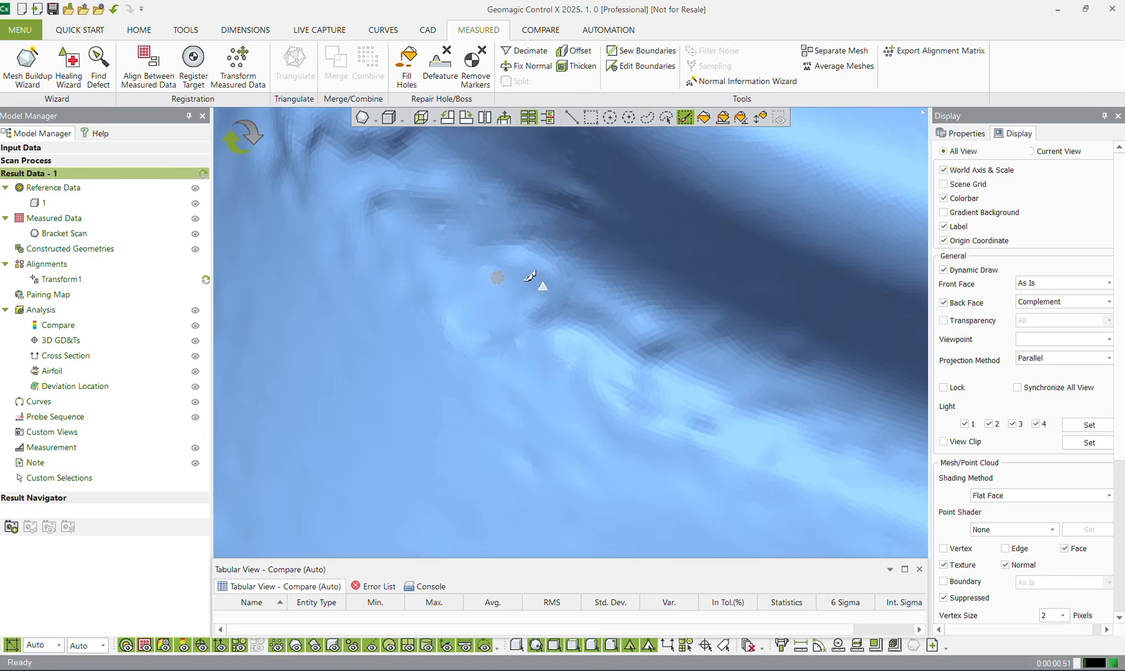
Examine the filled area beside the rib bend and its blend into the surrounding bracket surface.
scroll(498, 271, "down", 10)
right_click_drag(439, 341, 645, 350)
scroll(603, 367, "up", 5)
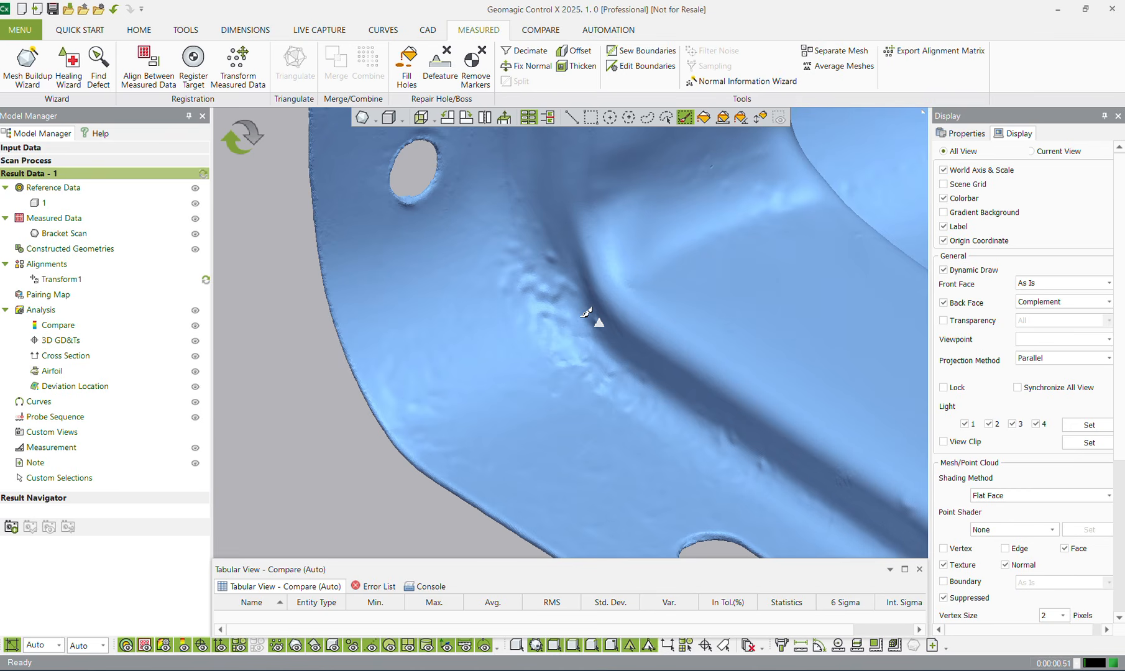
scroll(557, 330, "down", 5)
right_click_drag(599, 395, 487, 343)
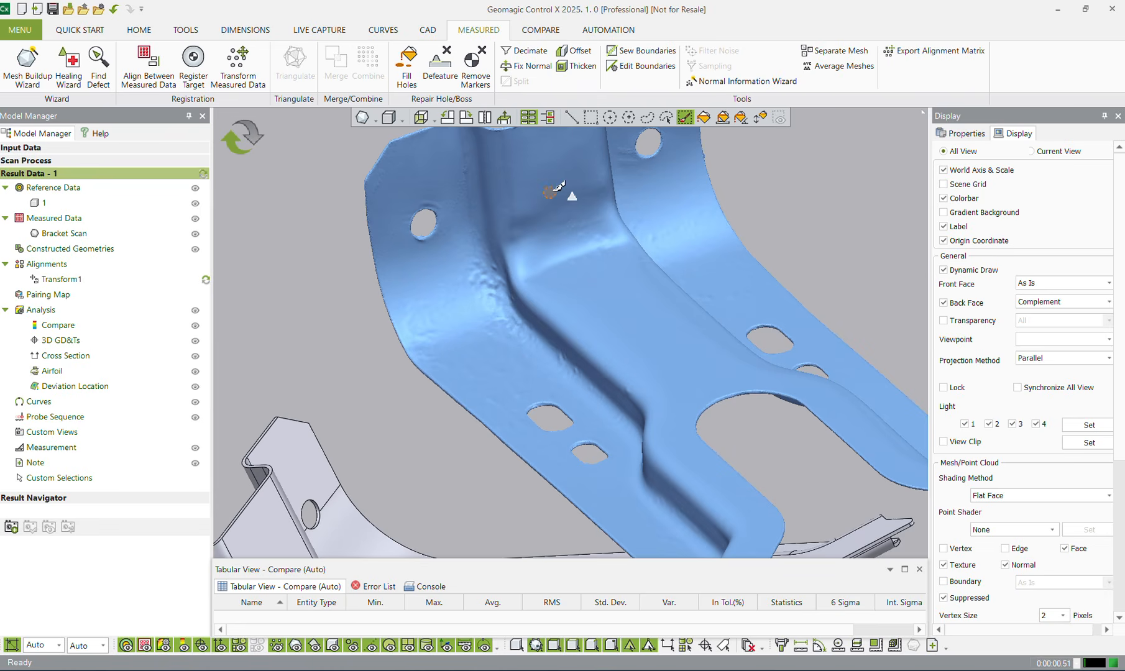
Show the bracket scan with its triangle edges and check its poly-face count in the mesh properties.
left_click(524, 53)
scroll(514, 284, "up", 10)
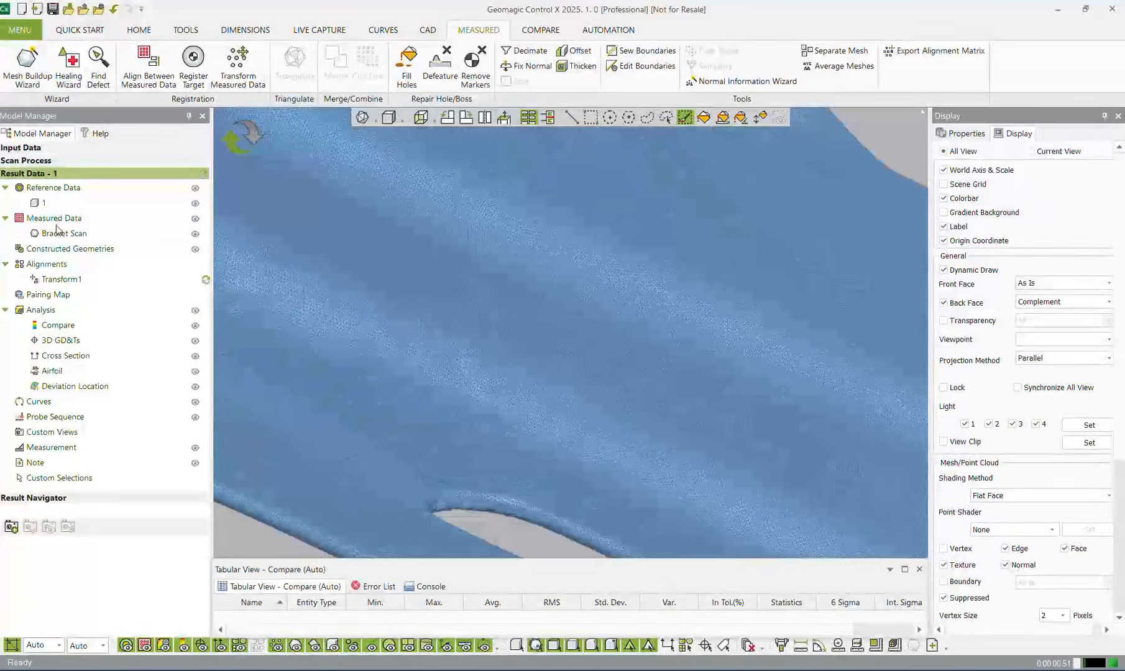
left_click(967, 134)
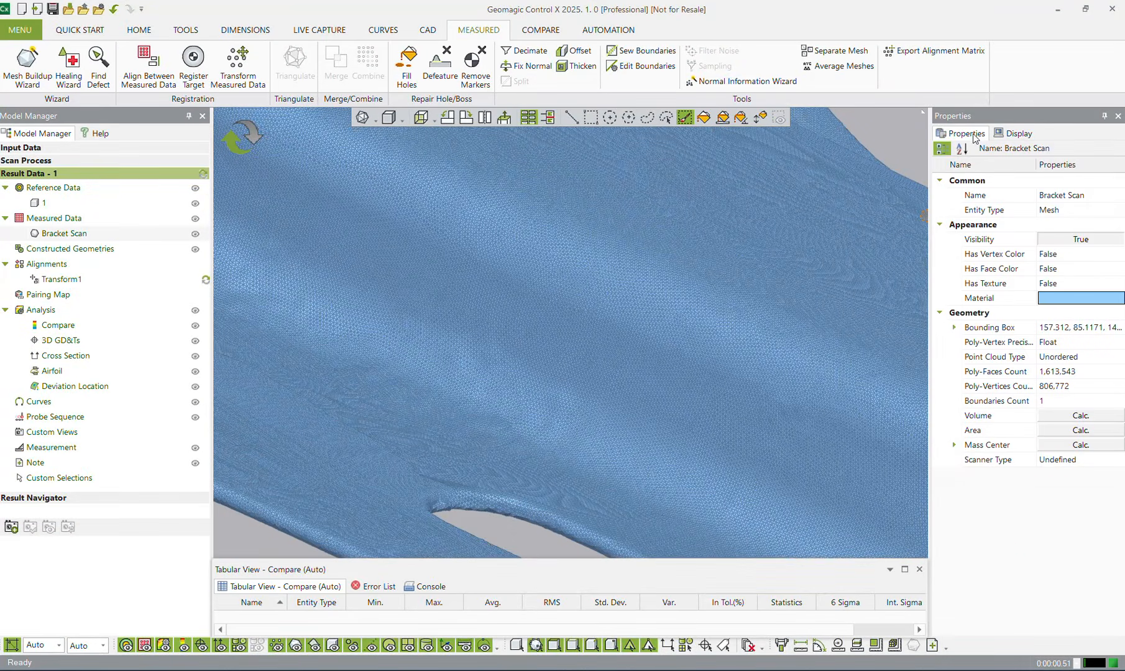
left_click(1058, 376)
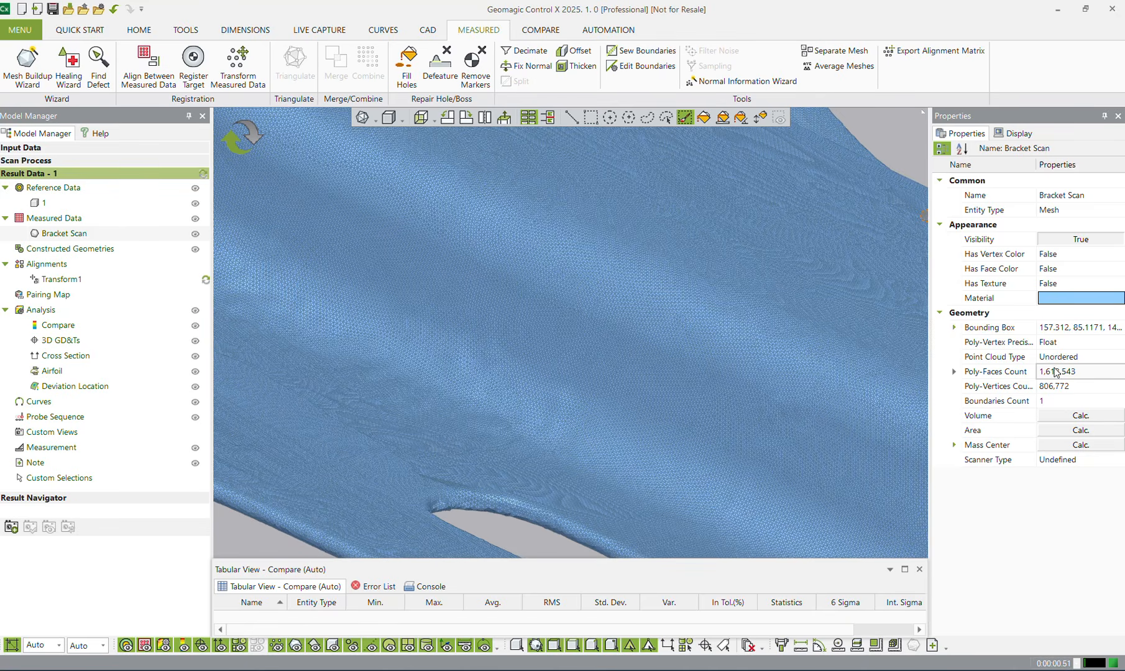
Examine the triangle density along the rib and around the cutouts of the bracket scan.
scroll(562, 326, "down", 5)
right_click_drag(563, 327, 512, 269)
scroll(537, 330, "down", 3)
scroll(512, 274, "up", 3)
right_click_drag(561, 377, 616, 282)
scroll(585, 334, "up", 3)
right_click_drag(585, 334, 590, 467, "ctrl")
right_click_drag(563, 351, 543, 438)
left_click_drag(541, 434, 530, 387)
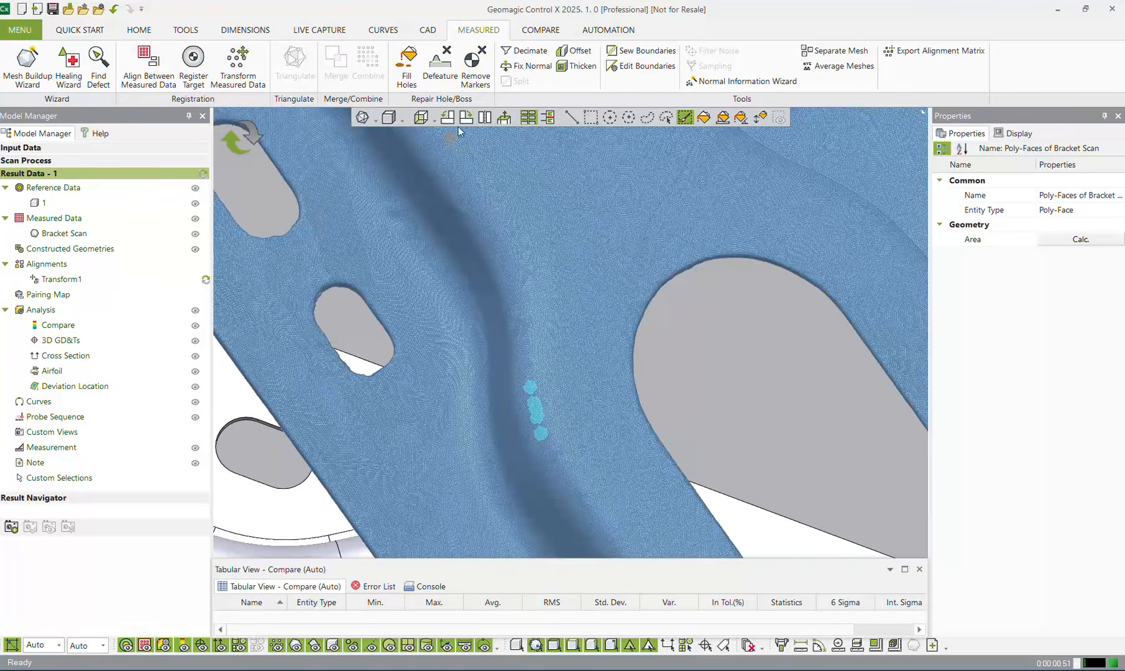
scroll(482, 200, "down", 2)
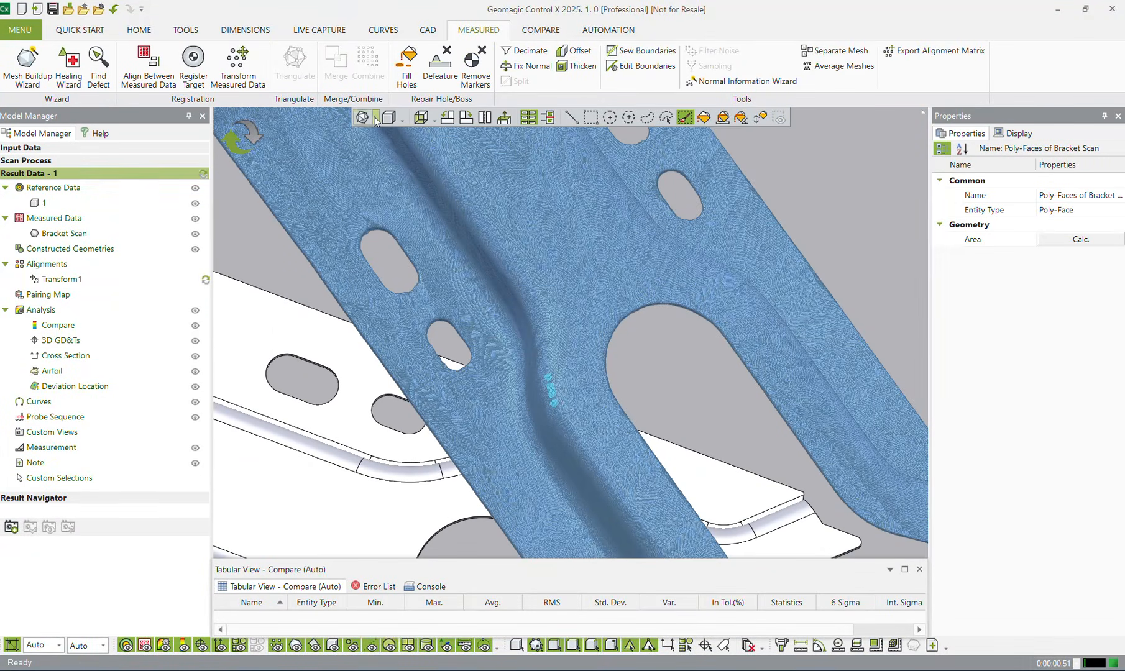
Return the bracket scan to shaded display without triangle edges and clear the selected poly-faces.
left_click(362, 117)
left_click(363, 171)
left_click(680, 362)
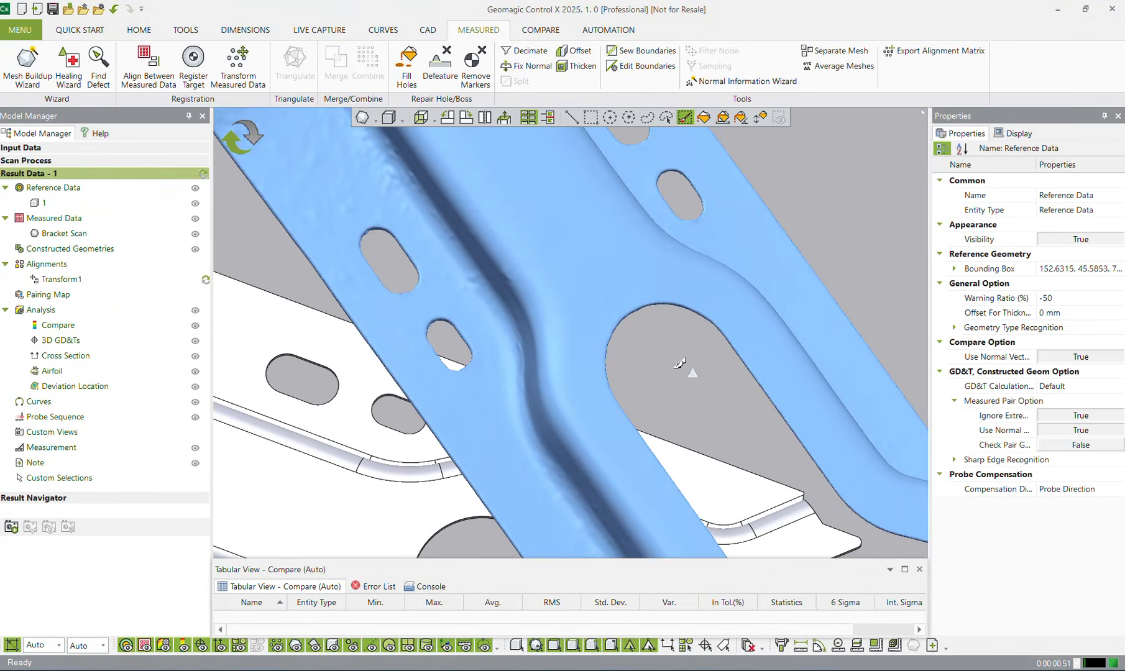
Run the Healing Wizard on the bracket scan to repair small clusters, small poly-faces and non-manifold poly-faces.
scroll(672, 361, "down", 3)
right_click_drag(602, 327, 573, 213)
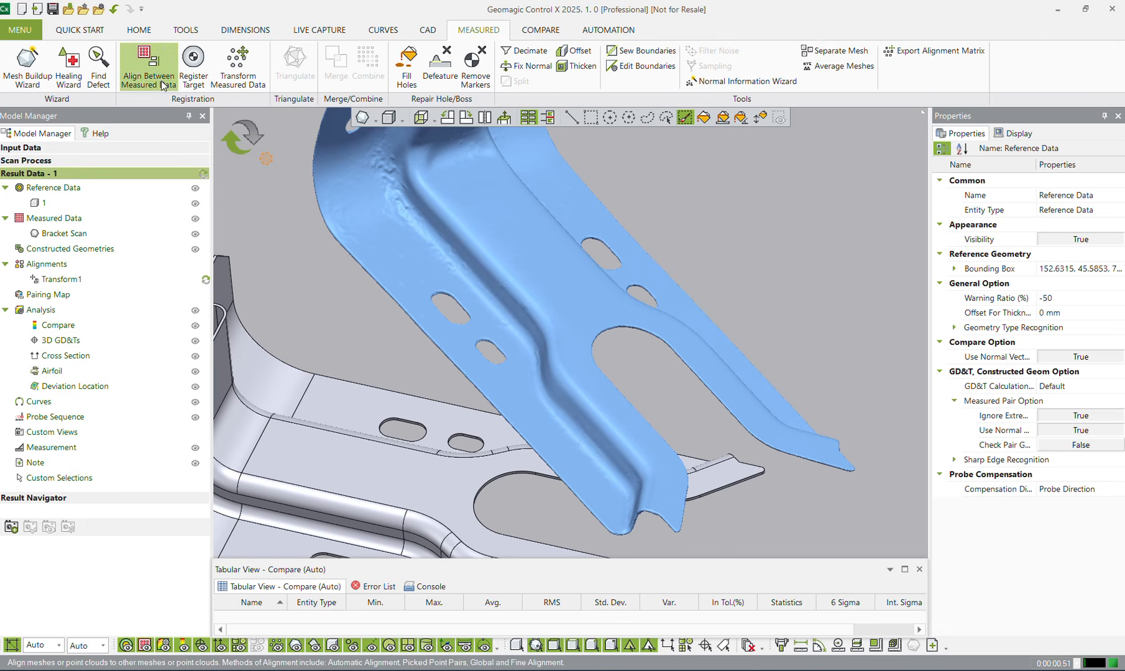
left_click(72, 68)
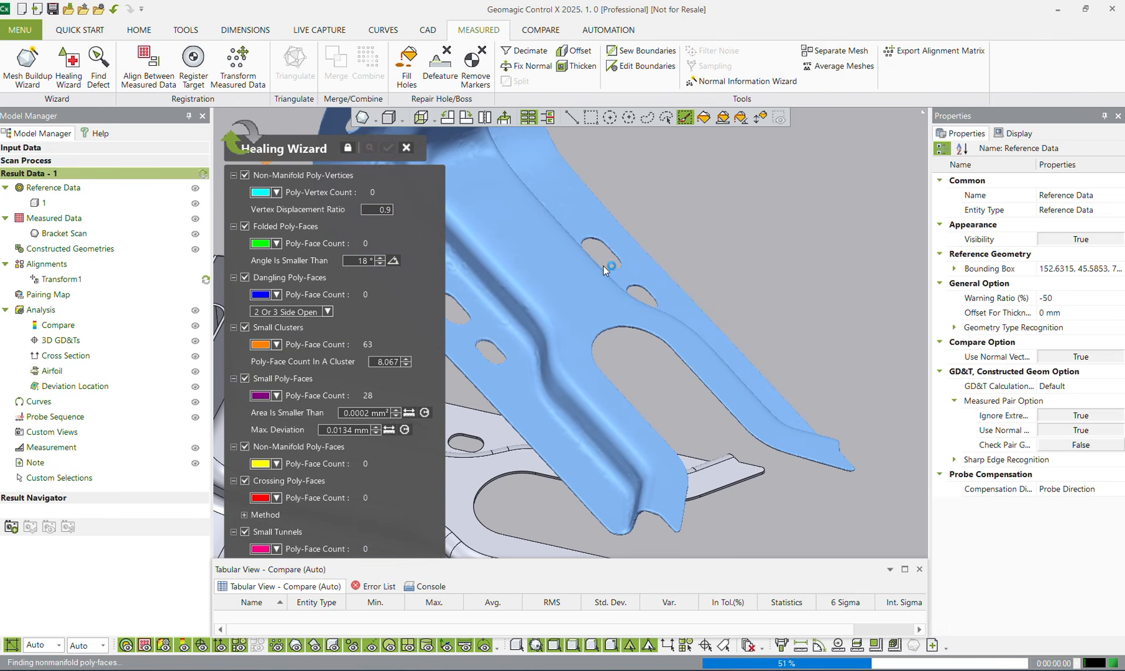
scroll(603, 266, "down", 2)
scroll(751, 260, "down", 2)
right_click_drag(746, 263, 565, 272)
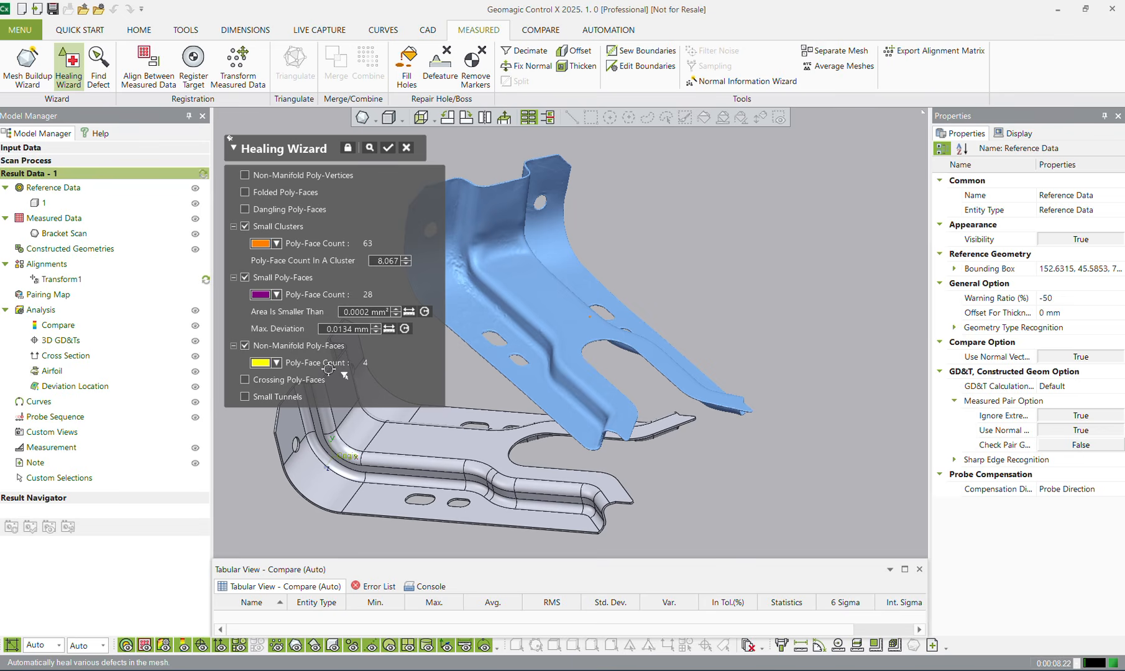
left_click(388, 148)
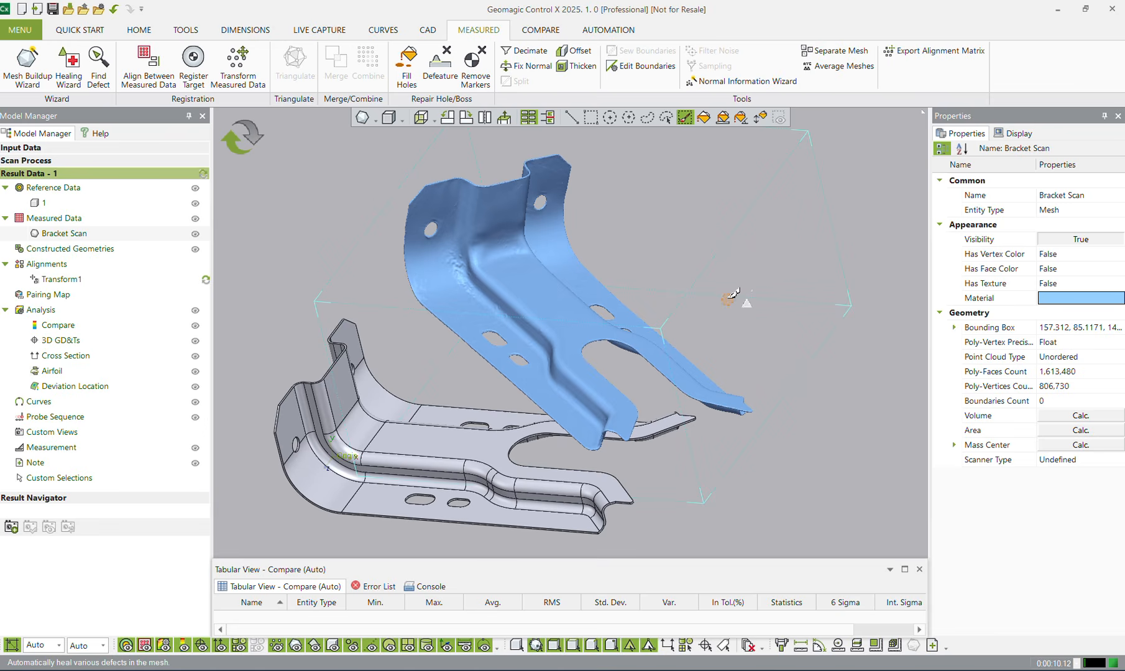
Check the healed bracket scan's boundary count in its properties and deselect the mesh.
right_click_drag(724, 318, 644, 320)
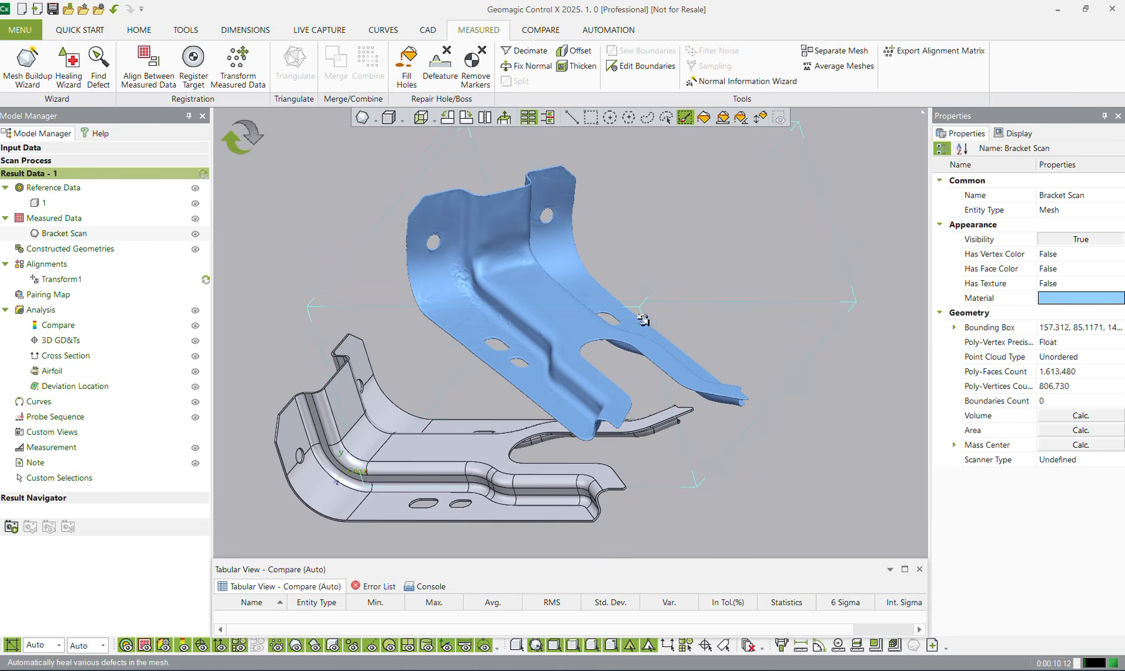
left_click(1056, 405)
left_click(312, 229)
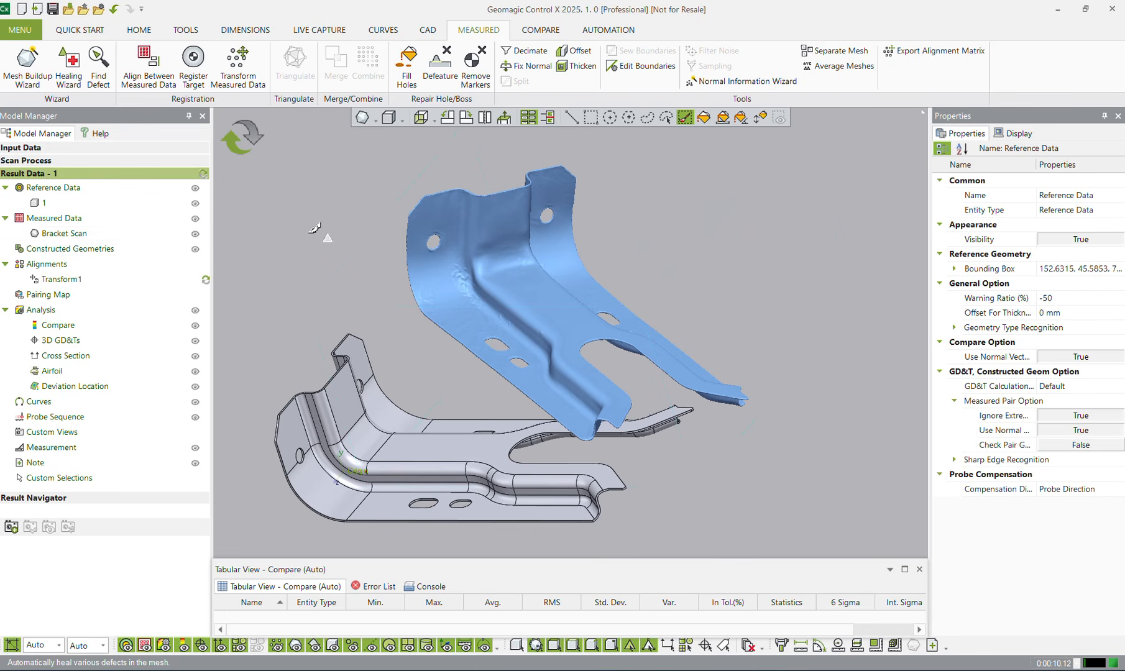
Bring up the alignment and comparison commands and view the bracket scan's position relative to the reference model.
mouse_move(537, 332)
right_mouse_down()
mouse_move(640, 323)
mouse_move(612, 370)
mouse_move(411, 428)
mouse_move(414, 409)
right_mouse_up()
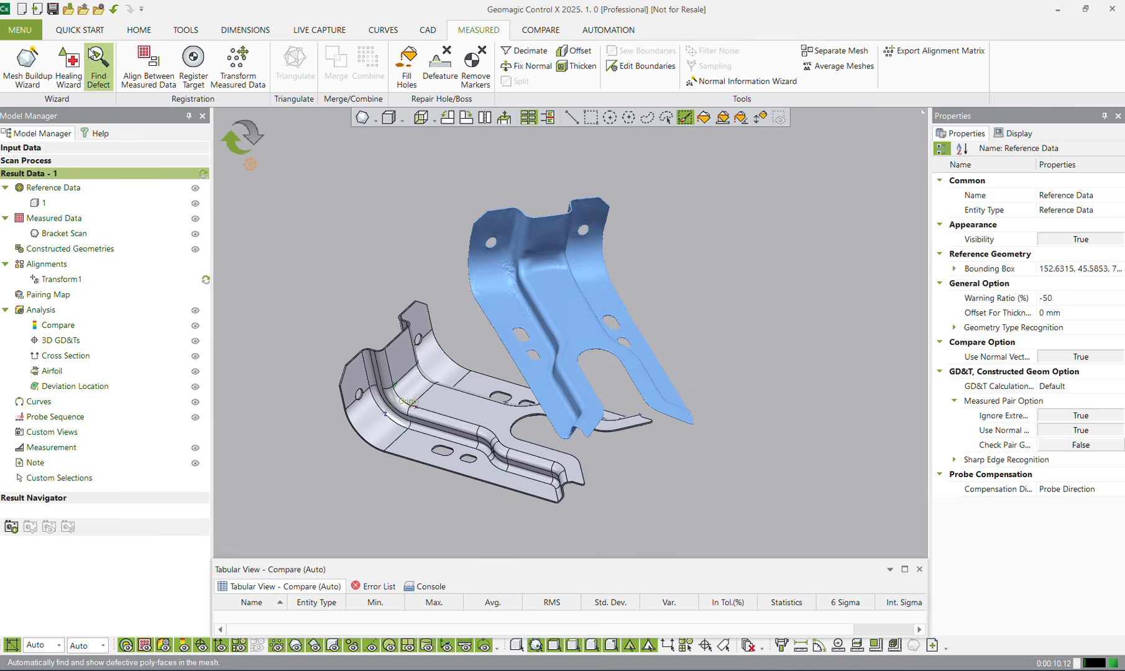
left_click(139, 30)
right_click_drag(404, 379, 510, 280)
left_click(575, 304)
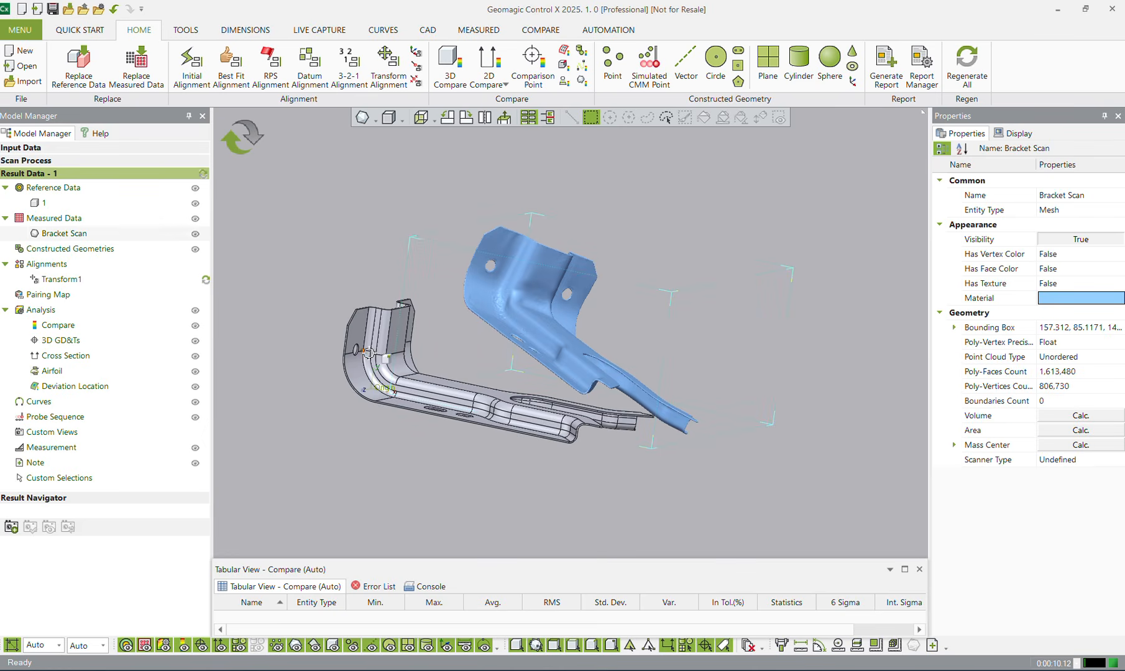
left_click(318, 448)
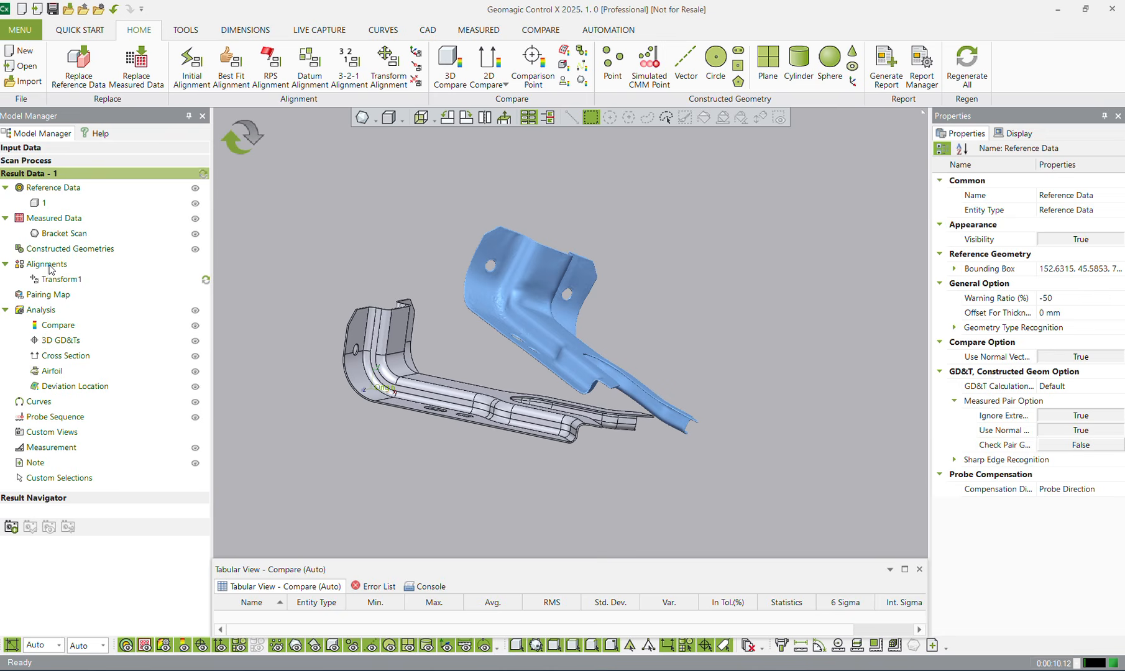
Delete the Transform1 alignment and clear the selection.
left_click(60, 281)
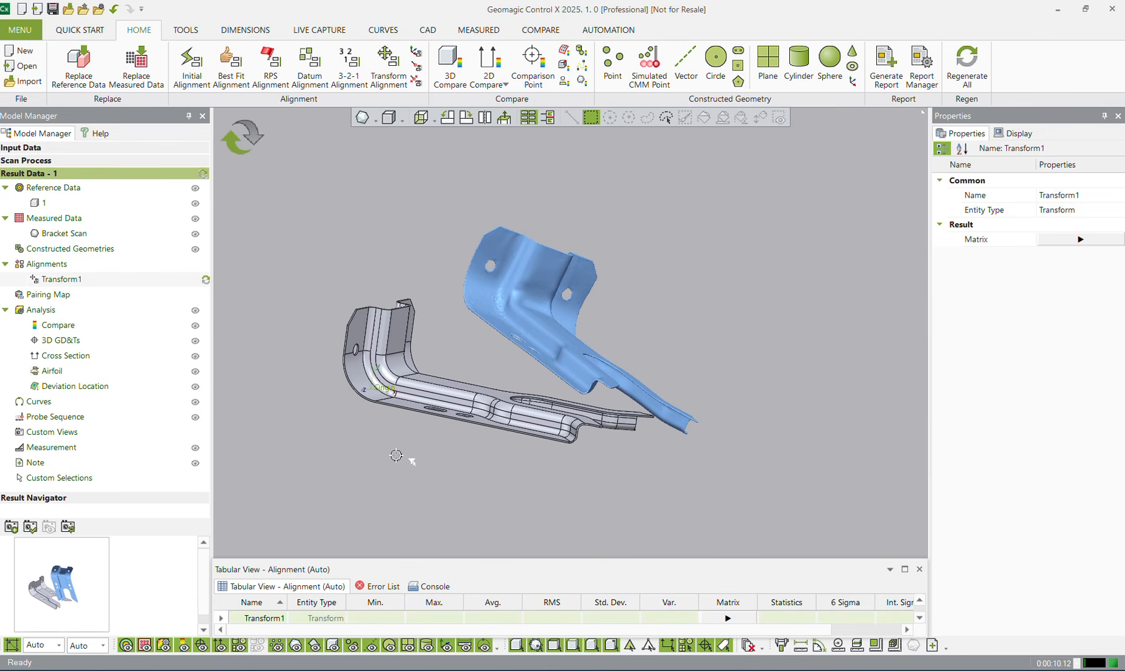
right_click_drag(397, 450, 392, 482)
scroll(541, 376, "up", 4)
right_click_drag(550, 373, 546, 341)
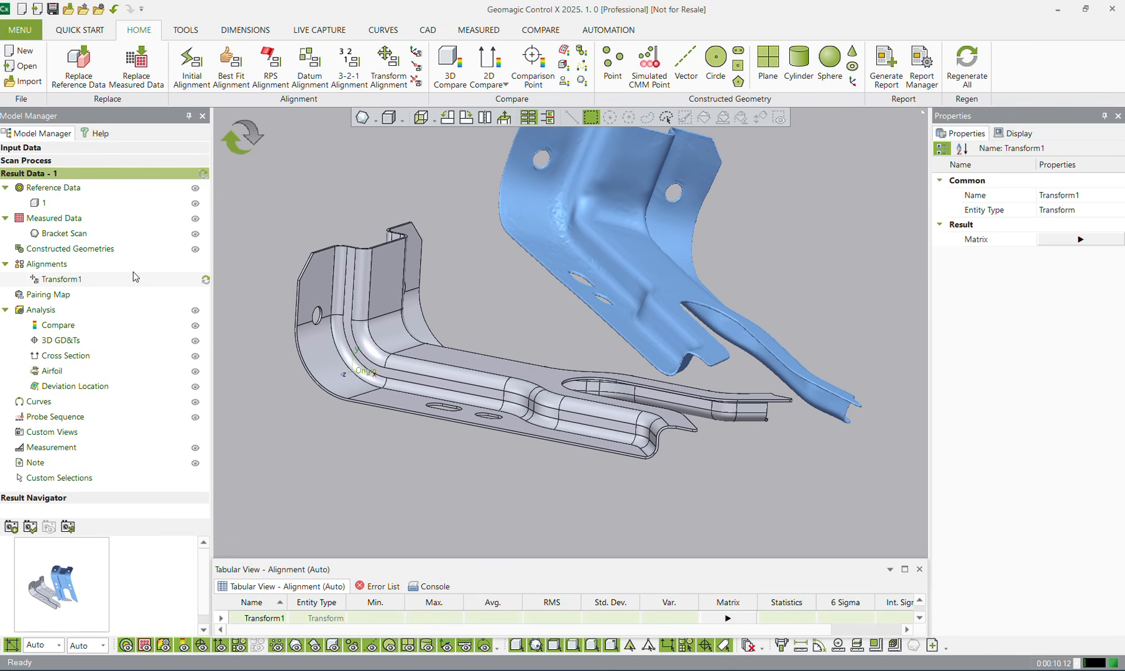
key("Delete")
left_click(549, 402)
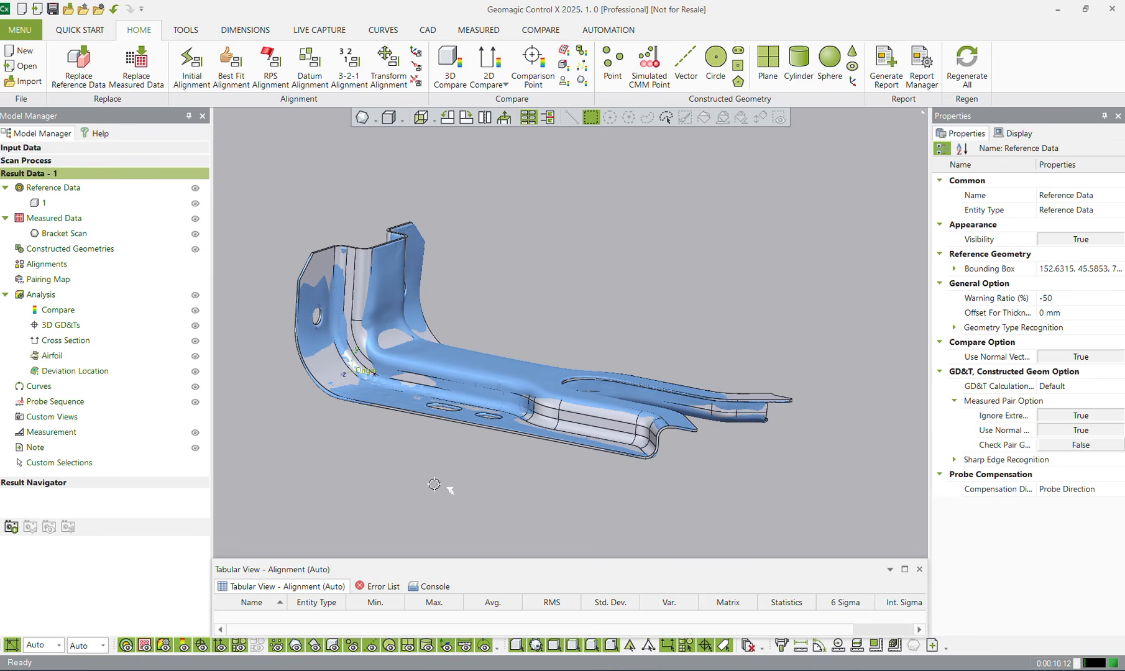
Run an Initial Alignment of the bracket scan to the reference data using the Quick option.
right_click_drag(501, 292, 437, 265)
right_click_drag(430, 360, 585, 355)
left_click(612, 398)
left_click(613, 297)
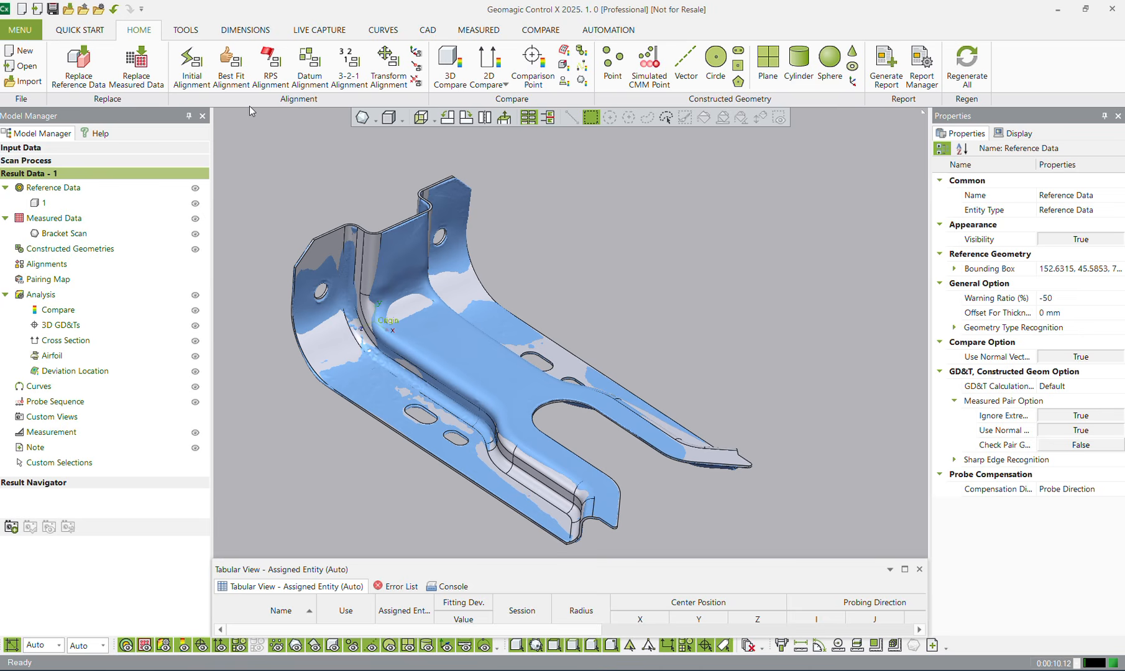
left_click(86, 35)
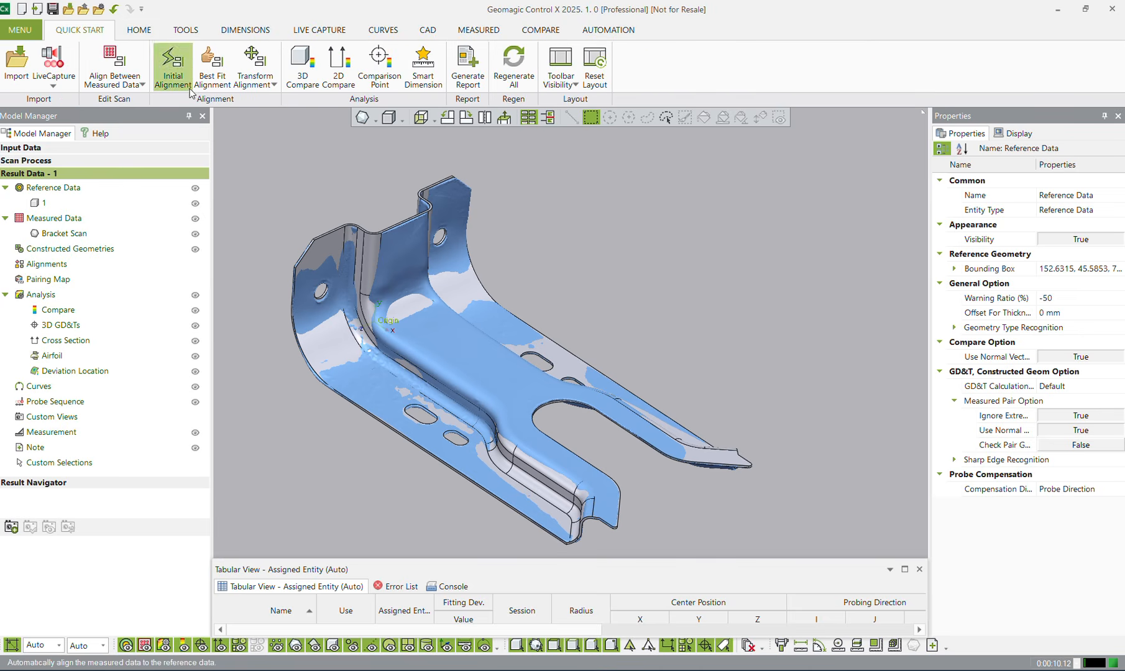
left_click(138, 31)
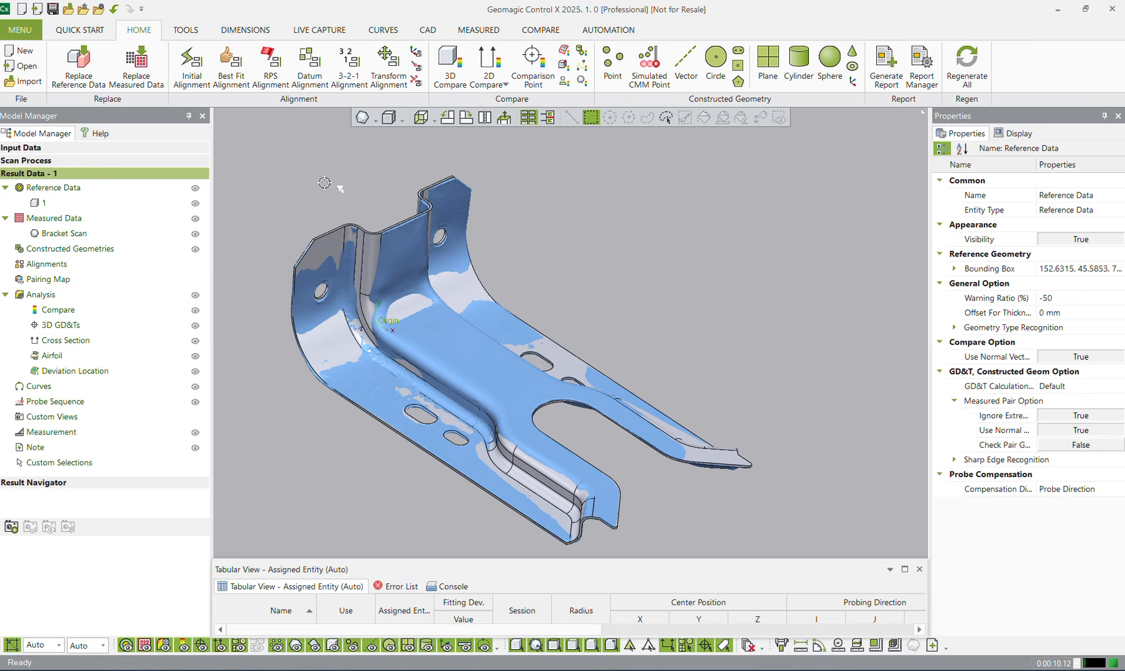
left_click(190, 75)
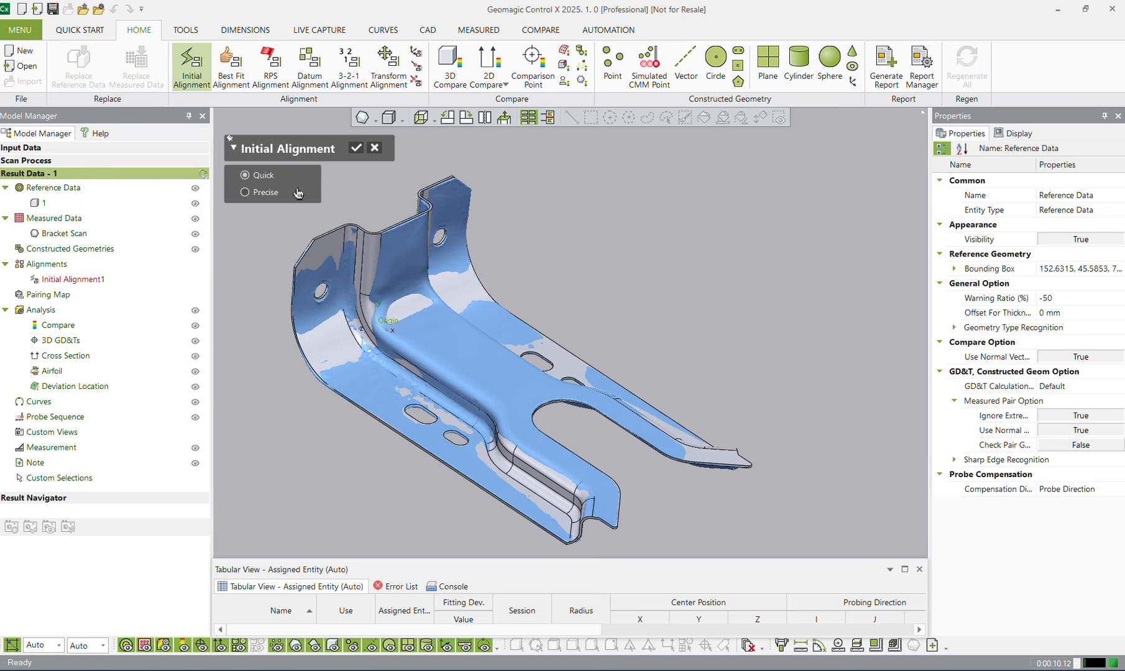
left_click(356, 147)
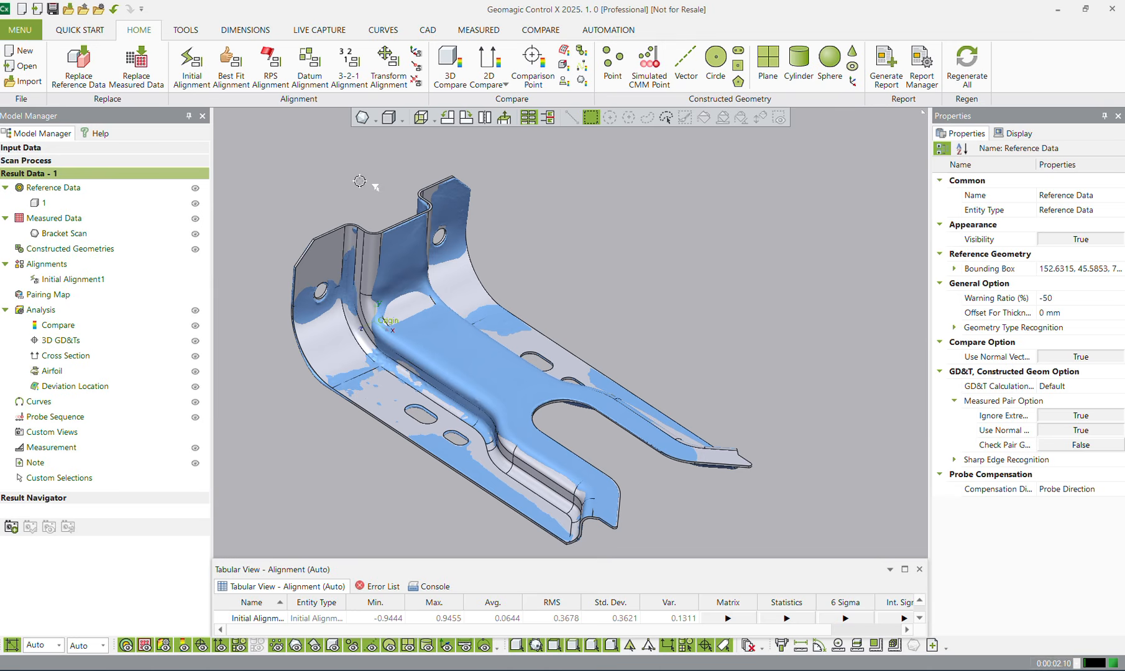
mouse_move(583, 310)
right_mouse_down()
mouse_move(586, 269)
mouse_move(601, 297)
right_mouse_up()
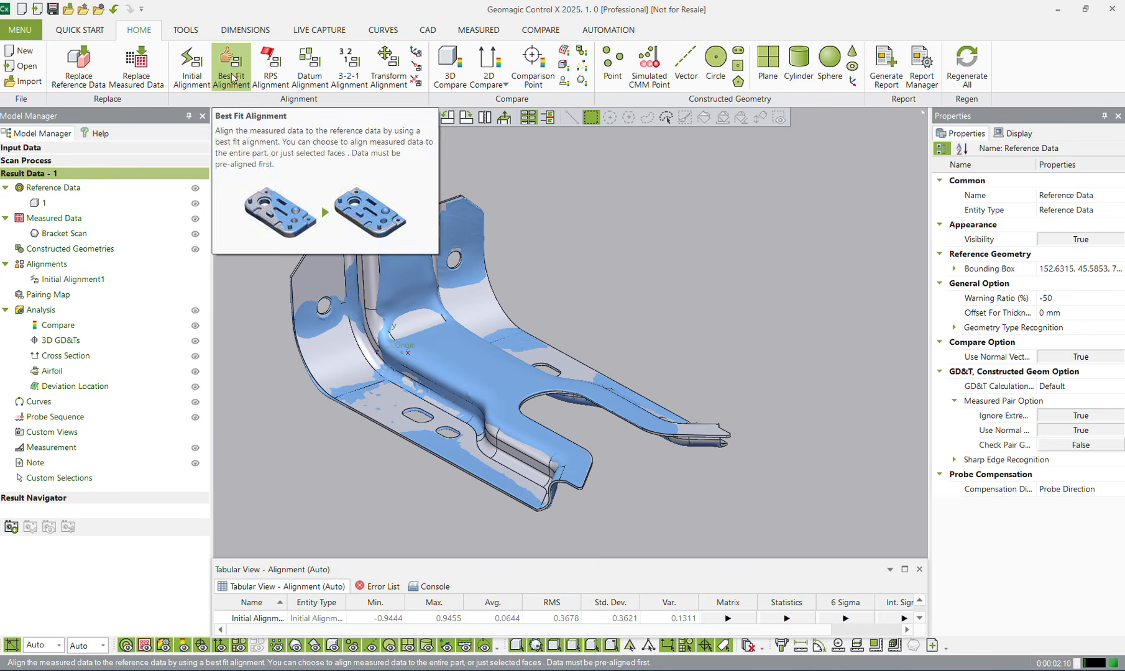
Start a Best Fit Alignment of the bracket scan with a 50% sampling ratio.
right_click_drag(570, 284, 539, 321)
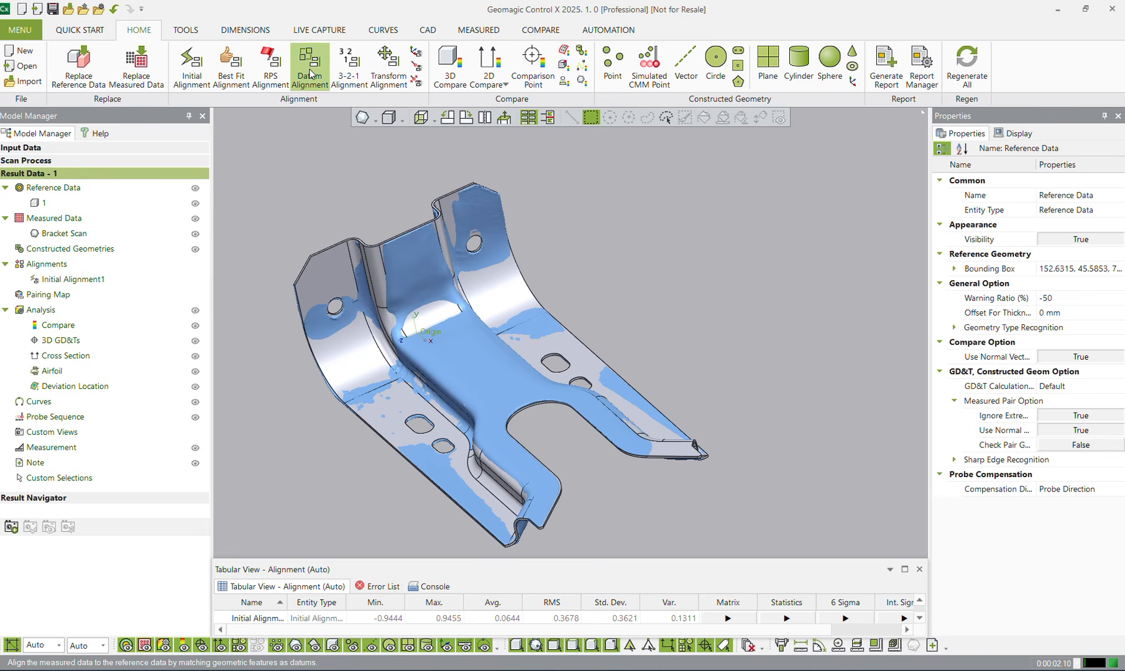
left_click(230, 62)
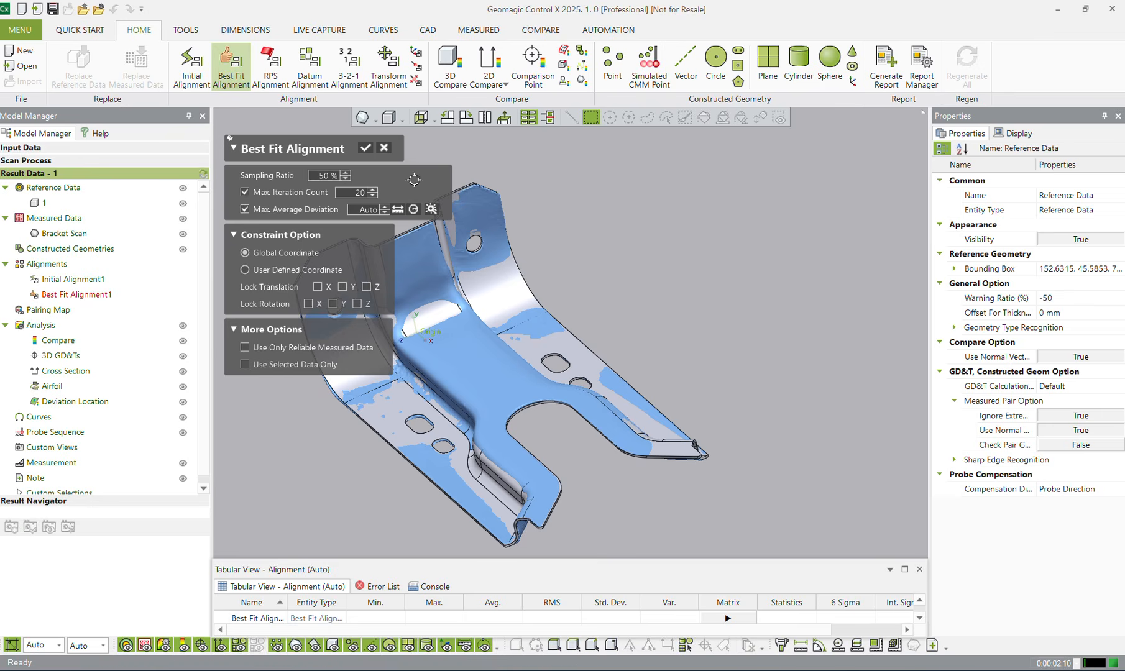
right_click_drag(453, 313, 590, 296, "ctrl")
right_click_drag(714, 345, 642, 235)
double_click(328, 177)
type("50")
left_click(441, 355)
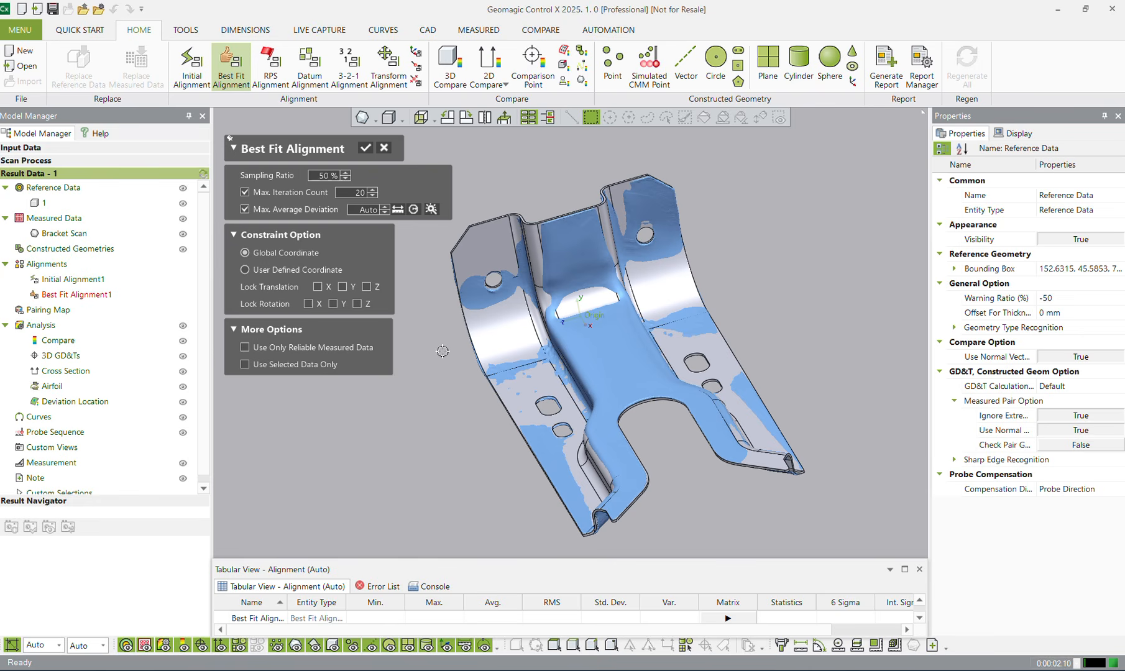
Keep the maximum iteration count at 20 and estimate the maximum average deviation for the best fit.
left_click(260, 193)
left_click(293, 199)
left_click(373, 196)
left_click(373, 196)
left_click(373, 196)
left_click(374, 190)
left_click(374, 190)
left_click(431, 210)
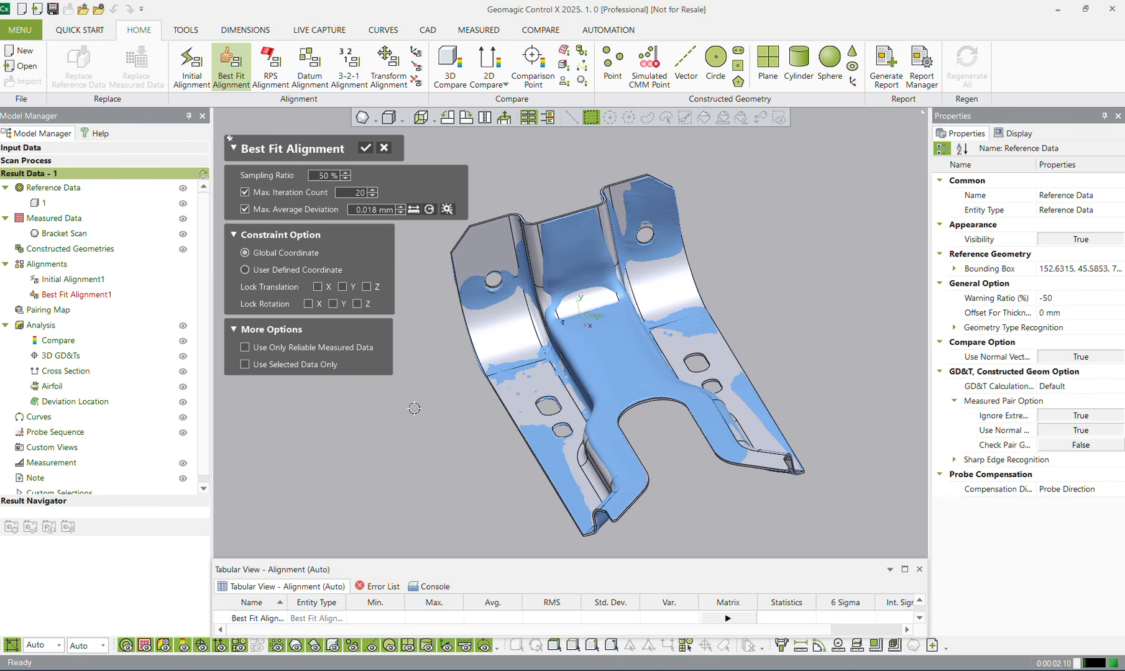
Try limiting the best fit to selected data, hiding the bracket scan and picking five reference faces across the flanges, centre web and bends.
right_click_drag(419, 407, 525, 444)
right_click_drag(645, 427, 614, 422, "ctrl")
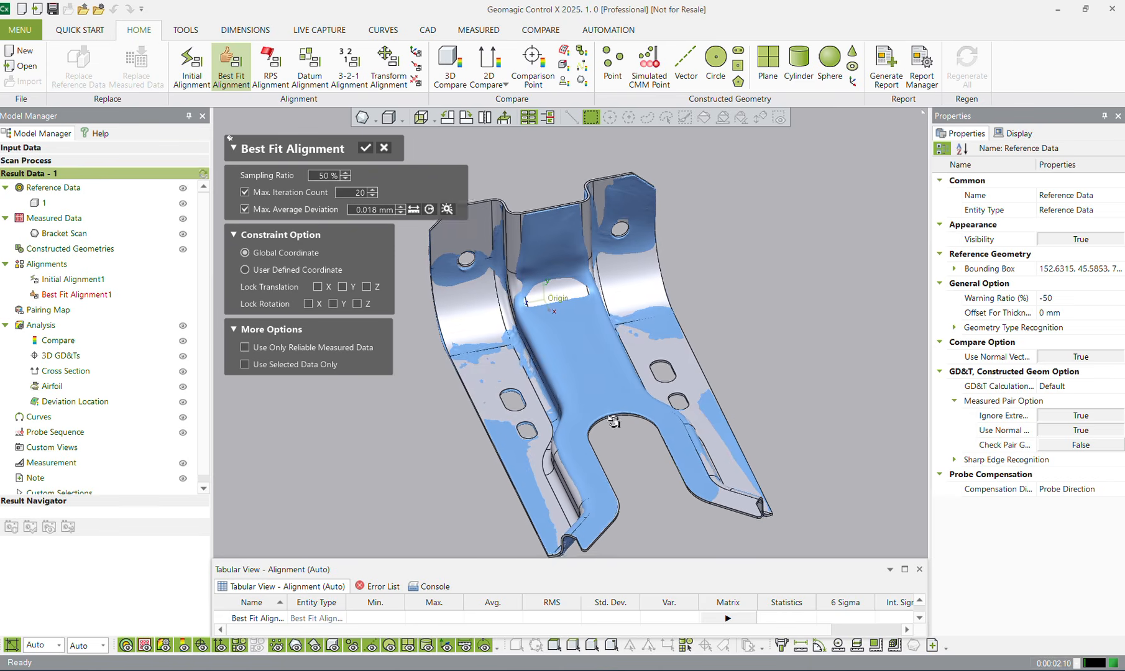
left_click(333, 354)
left_click(310, 365)
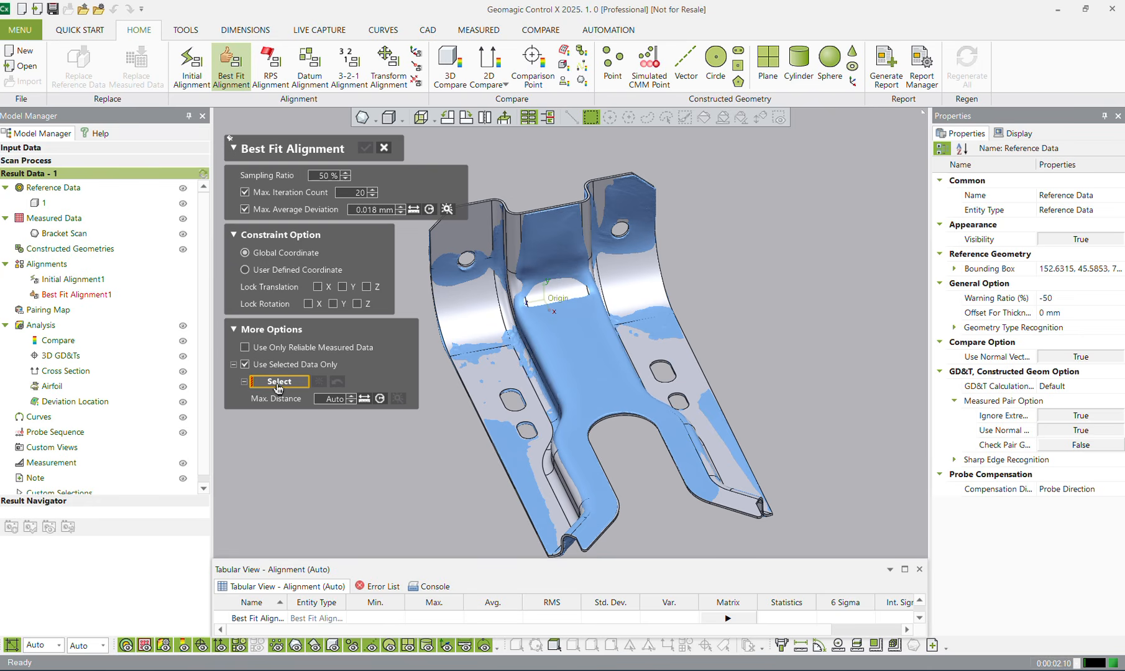
left_click(182, 234)
left_click(510, 378)
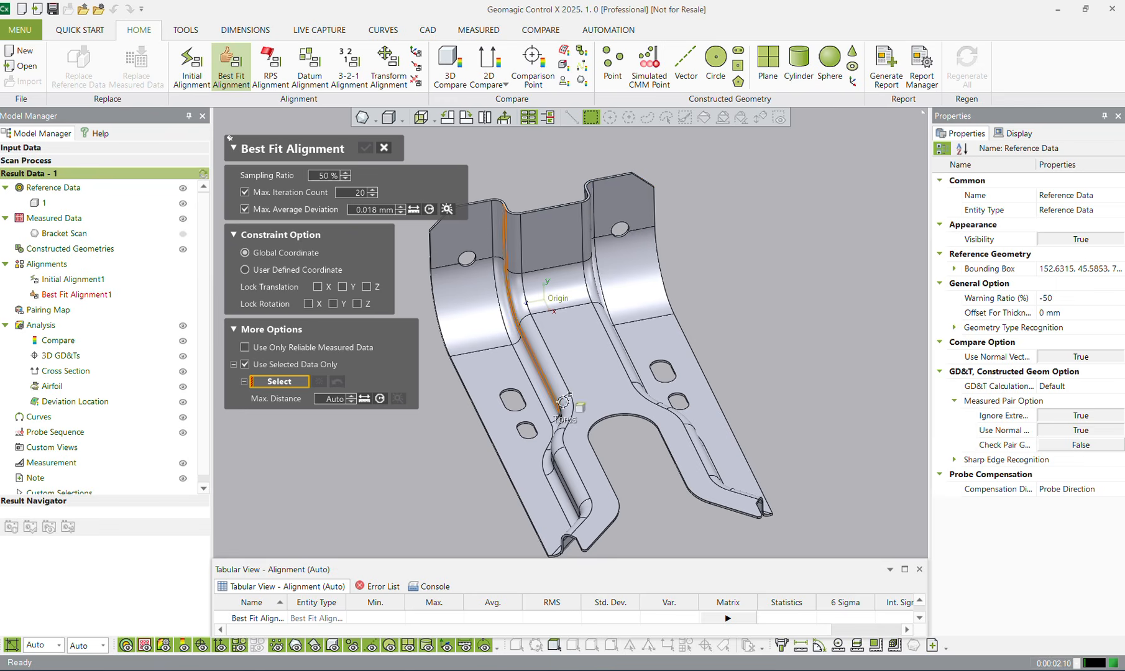
left_click(511, 443)
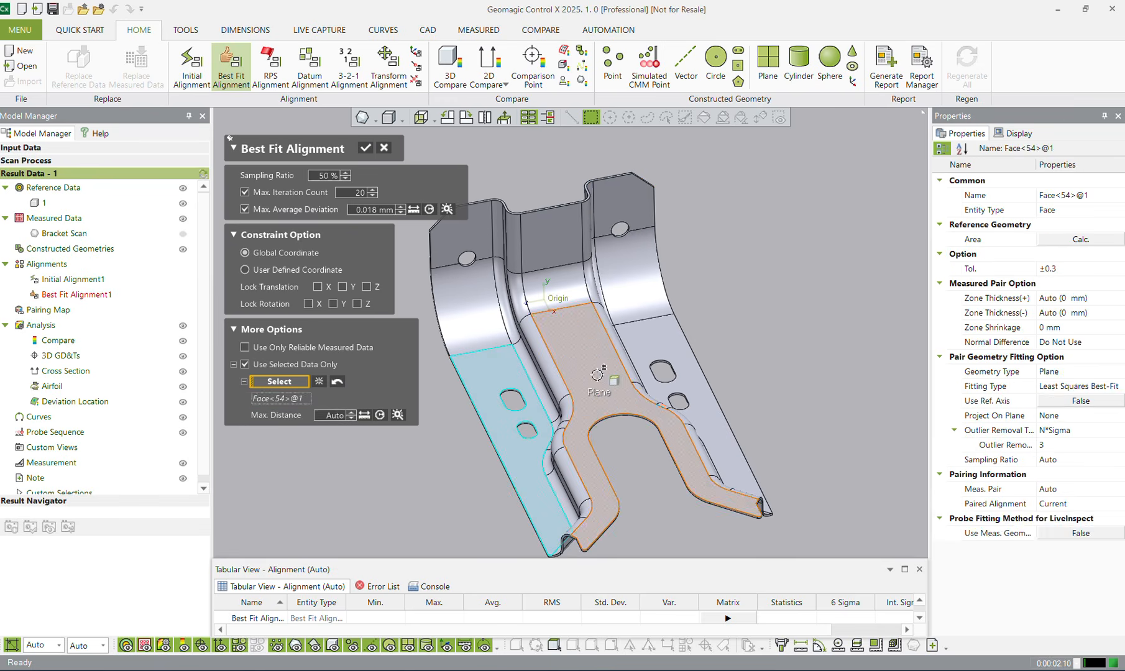
left_click(598, 376)
left_click(684, 435)
right_click_drag(575, 421, 646, 410)
scroll(553, 401, "up", 4)
left_click(553, 404)
left_click(619, 368)
scroll(619, 368, "down", 4)
right_click_drag(619, 368, 715, 329)
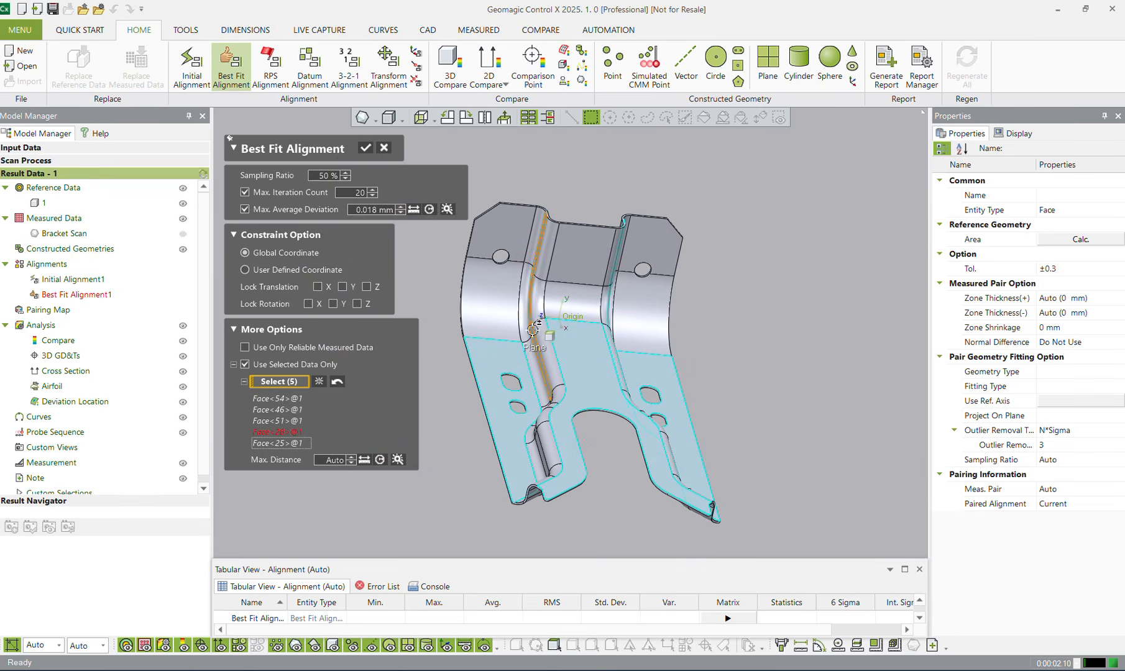
Turn off the selected-data restriction, clear the picked faces and show the bracket scan again.
left_click(245, 364)
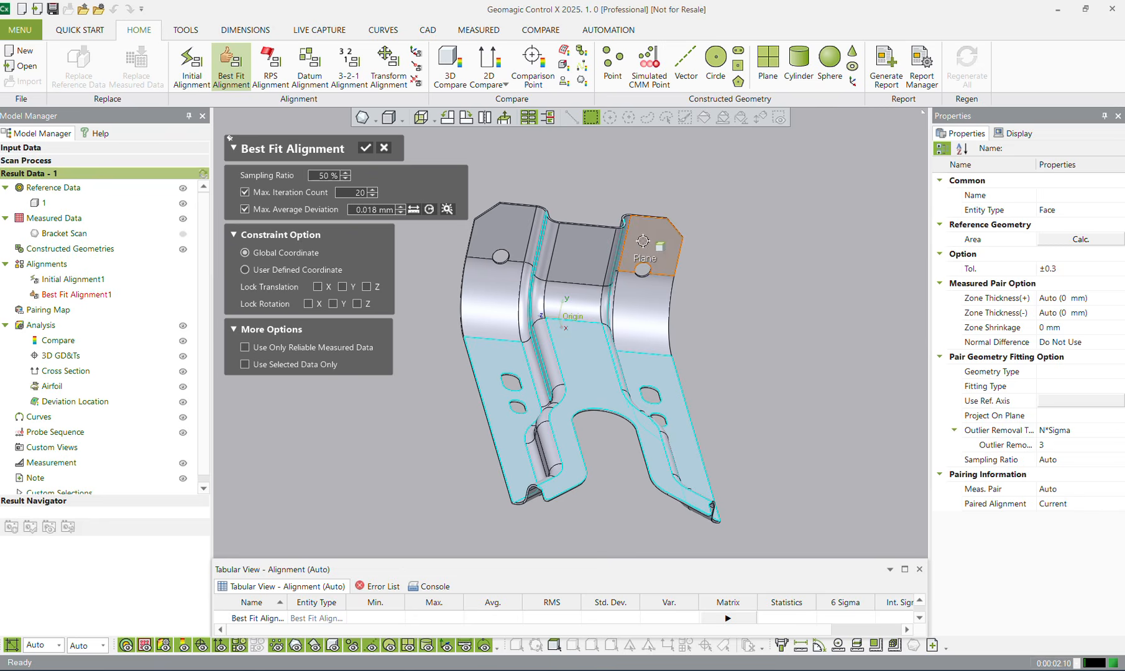
left_click(434, 364)
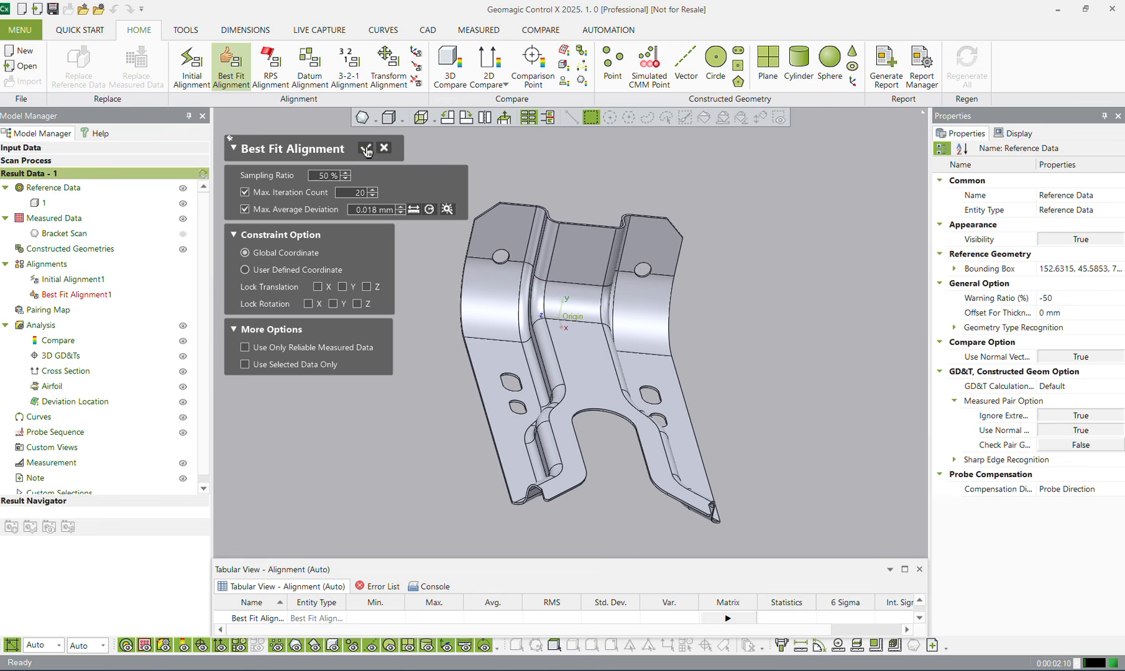
left_click(183, 234)
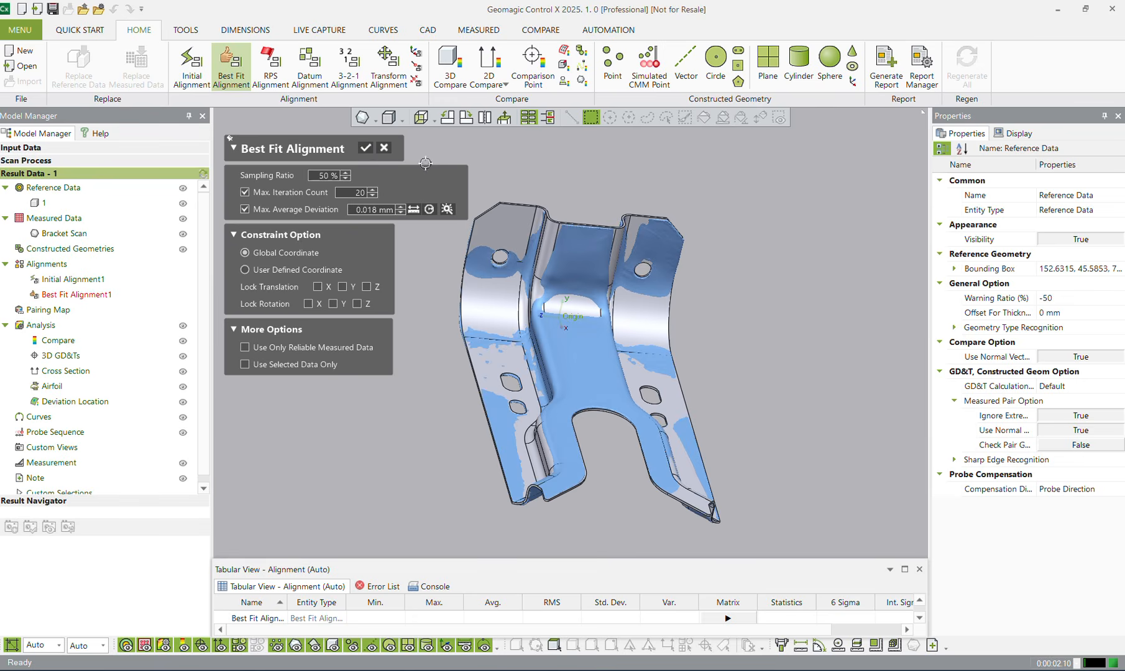
Apply the best fit alignment and inspect how the bracket scan fits the reference model.
left_click(367, 150)
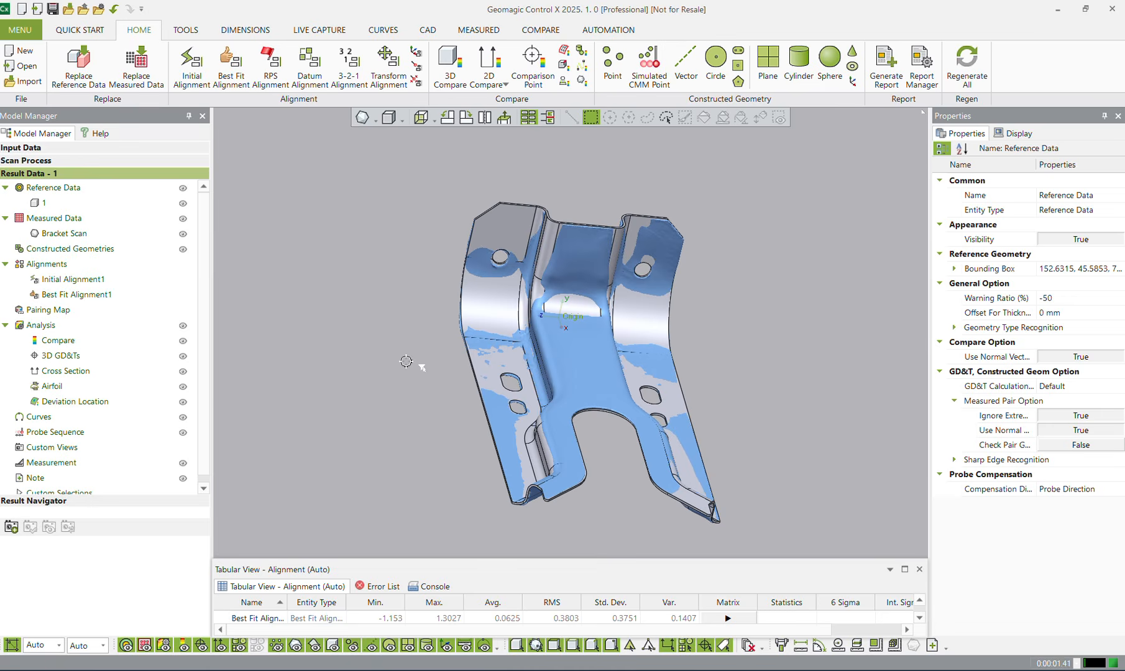
right_click_drag(406, 361, 590, 420)
scroll(611, 353, "up", 4)
right_click_drag(618, 346, 511, 350)
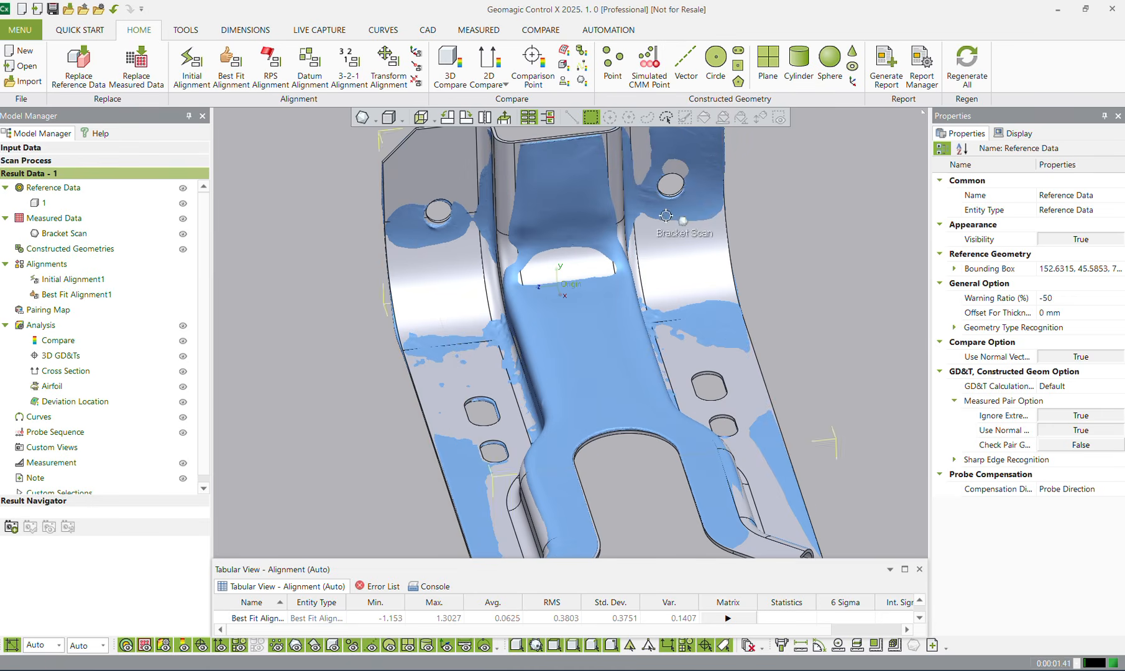
scroll(343, 371, "down", 4)
right_click_drag(344, 370, 561, 355)
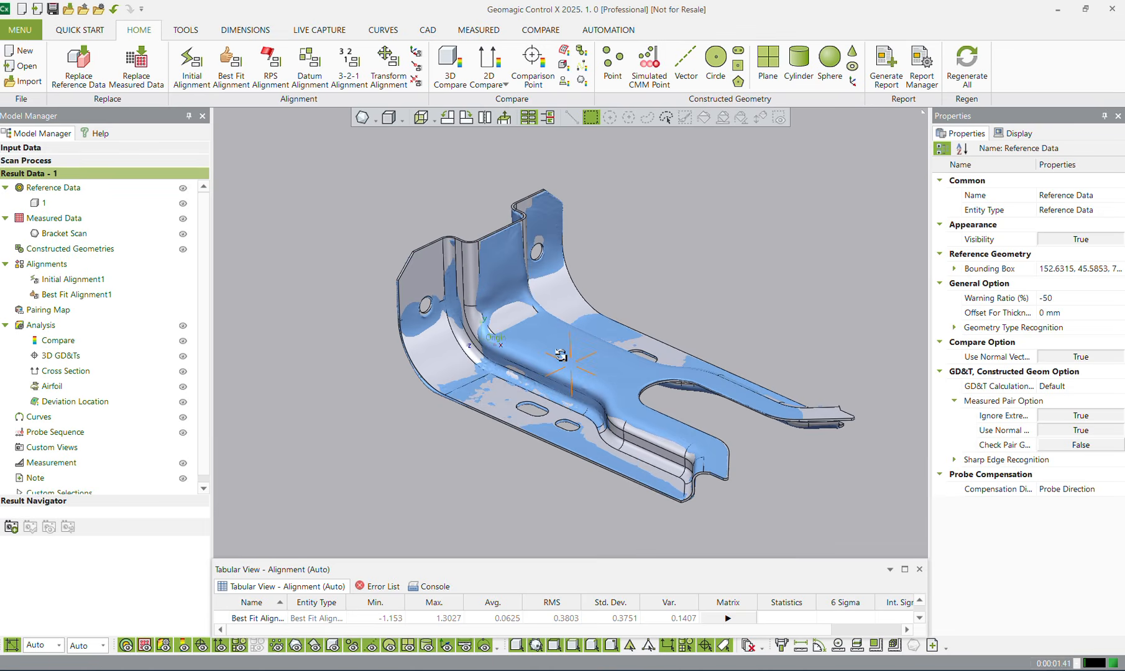
left_click(92, 295)
left_click(329, 425)
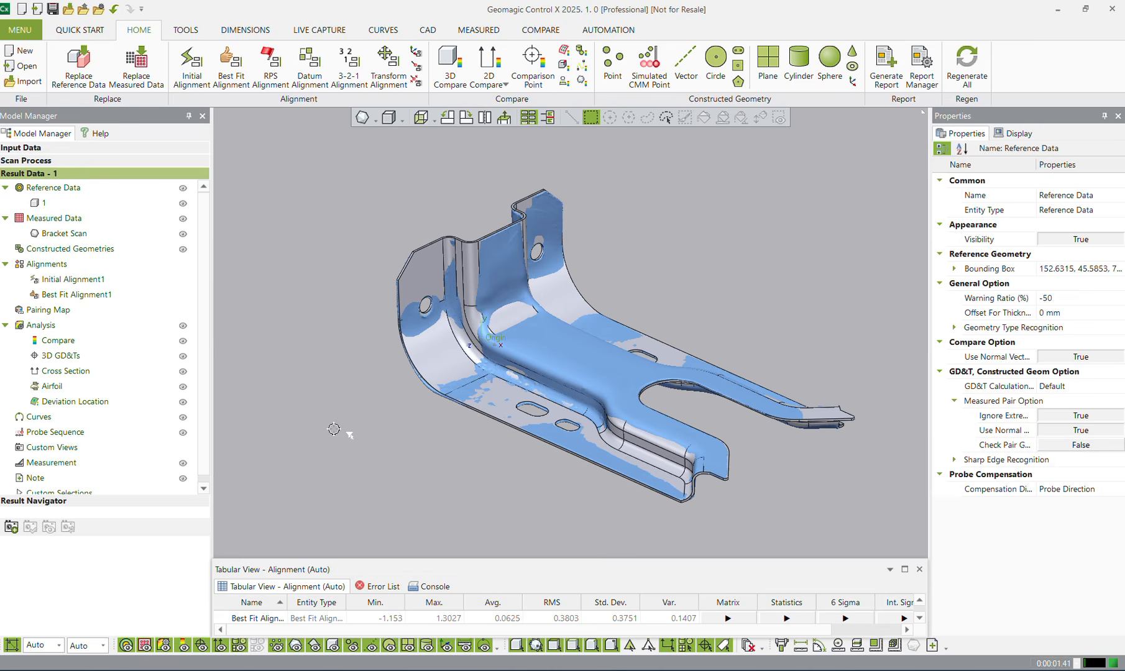
Calculate a 3D Compare color map with 100% sampling, the Shape method and Shortest projection direction.
left_click(448, 78)
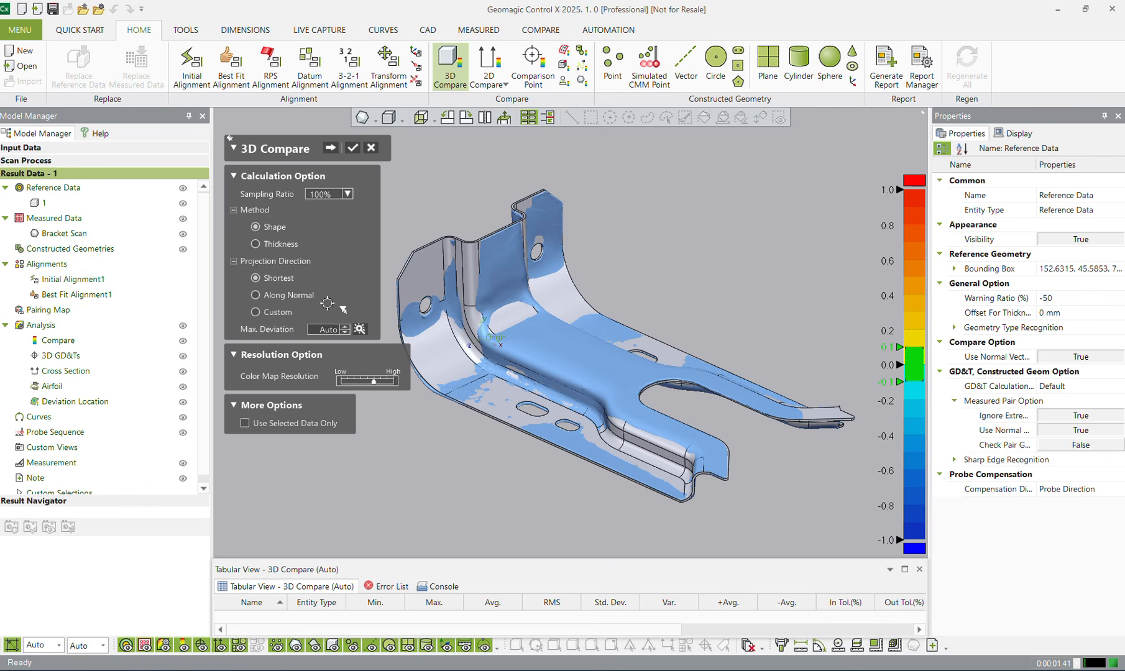
left_click(331, 152)
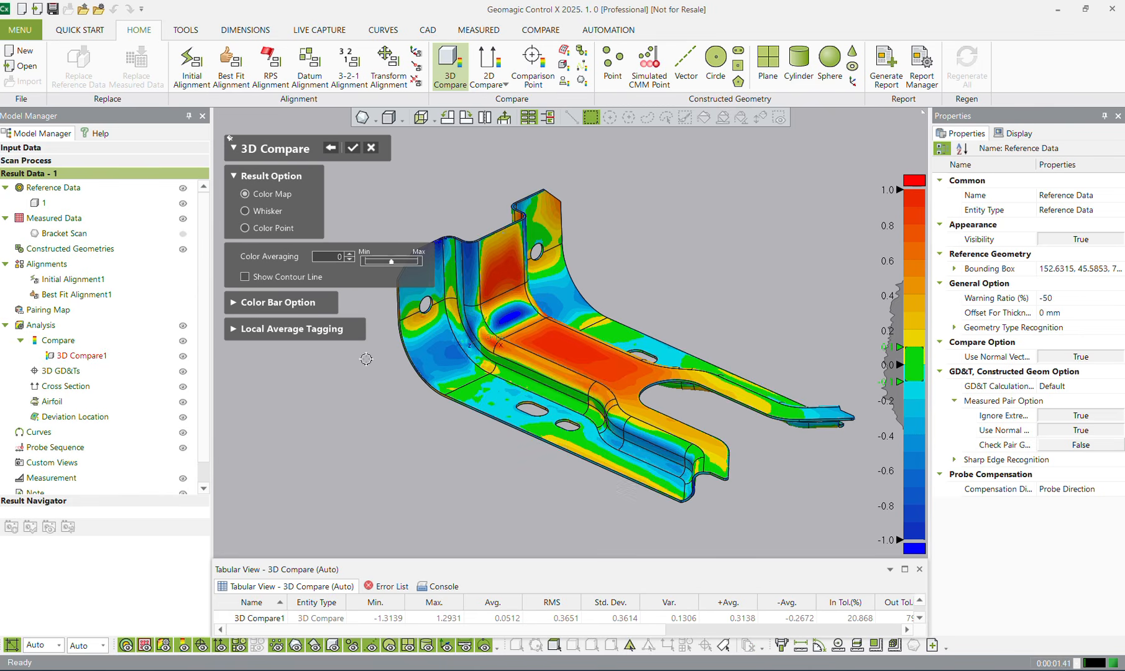
right_click_drag(368, 433, 466, 415)
right_click_drag(410, 322, 430, 316)
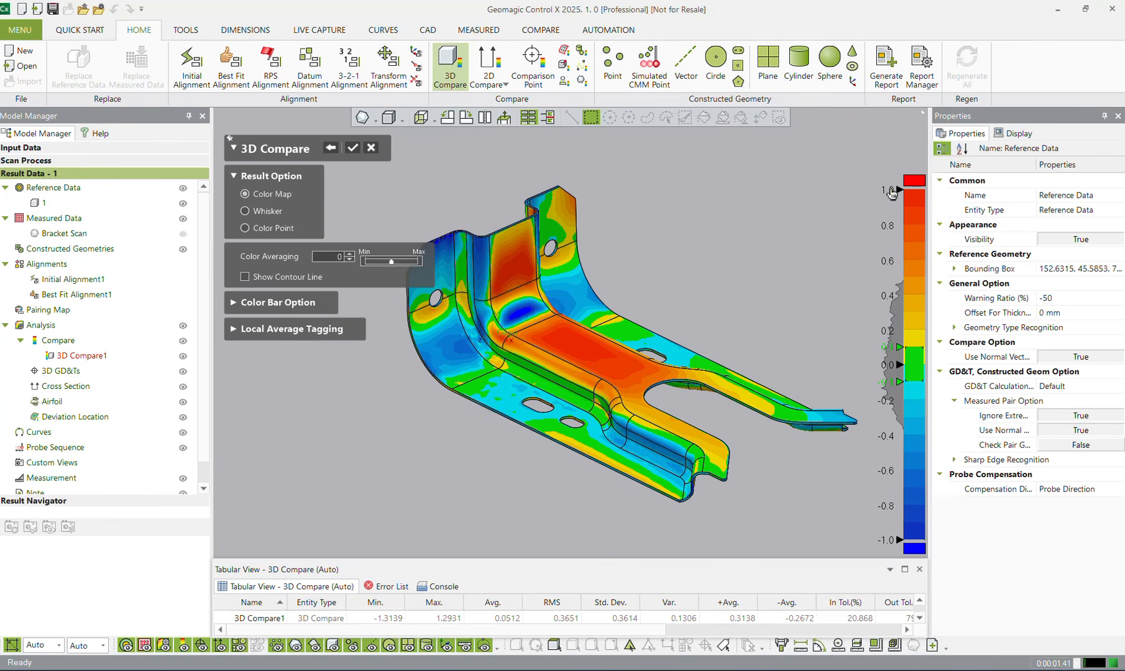
Set the color bar's maximum to 2 for the 3D Compare result.
mouse_move(892, 199)
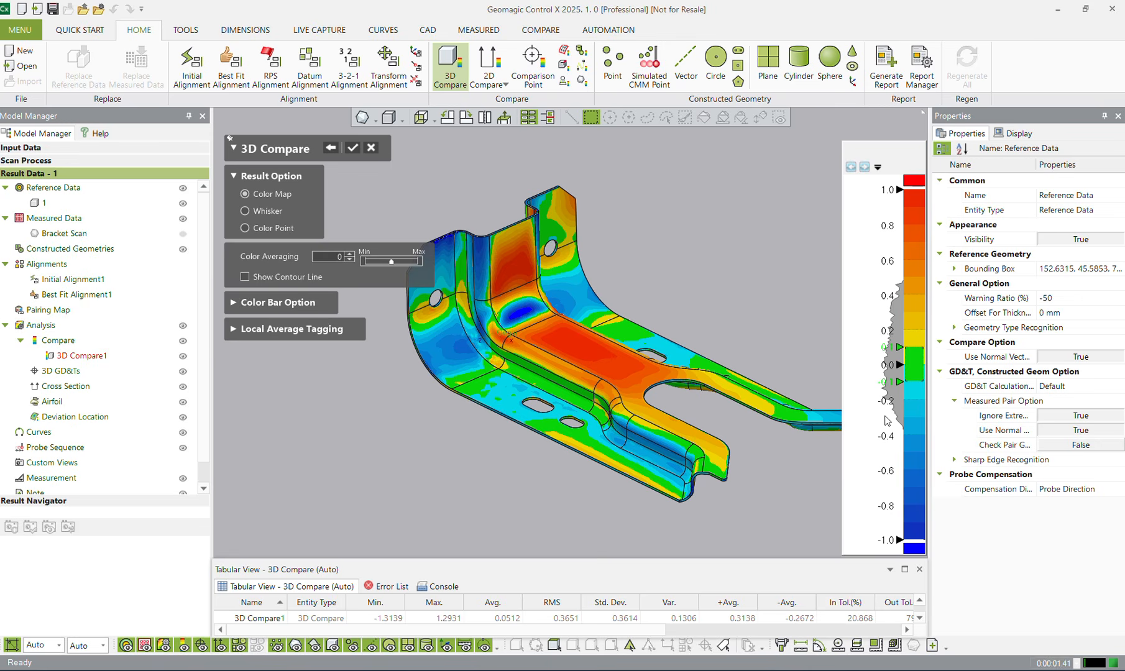
double_click(887, 191)
key("Right")
double_click(863, 190)
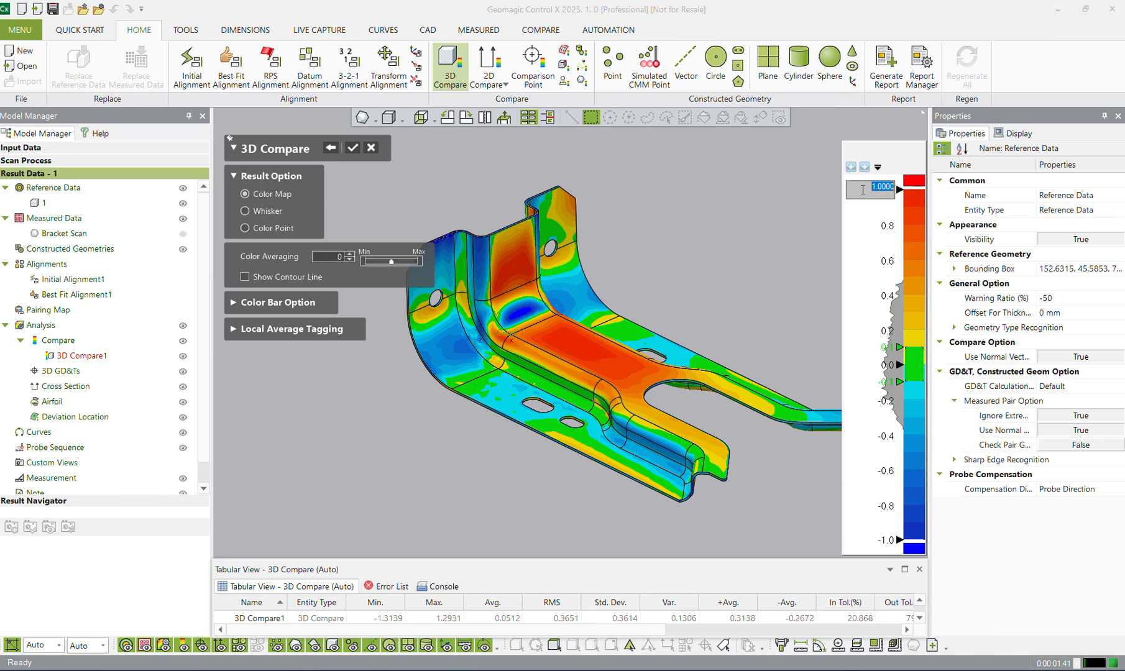
type("2")
key("Return")
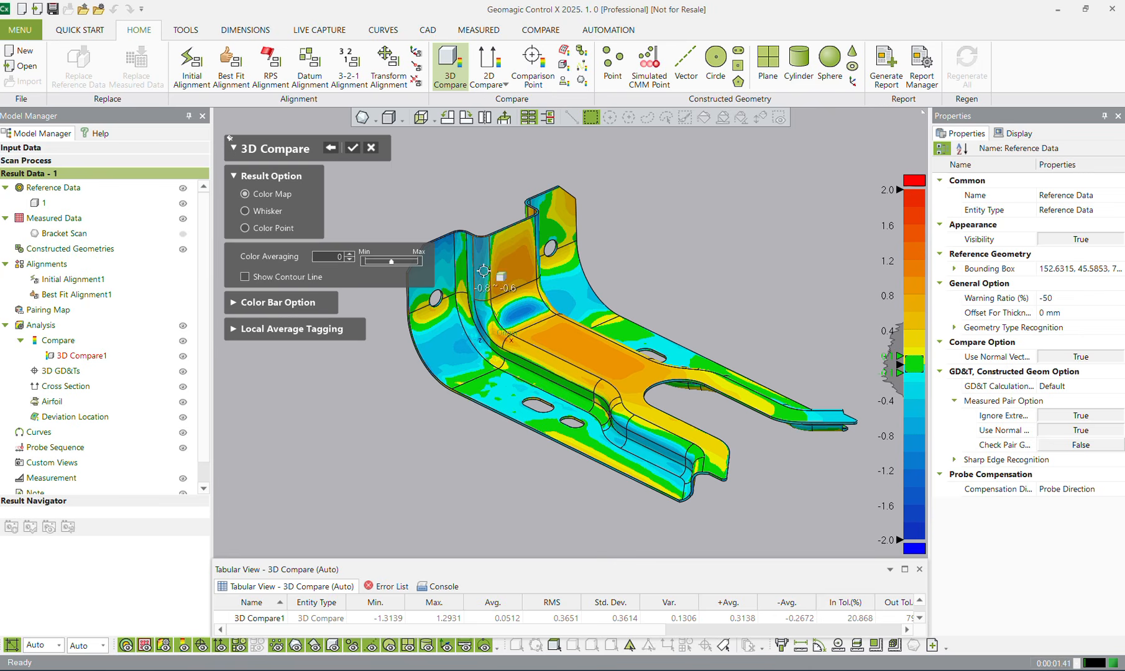
Recheck the calculation options and tag deviations at two centre web points, the short prong, the long arm's tip and the curved side flange.
left_click(331, 149)
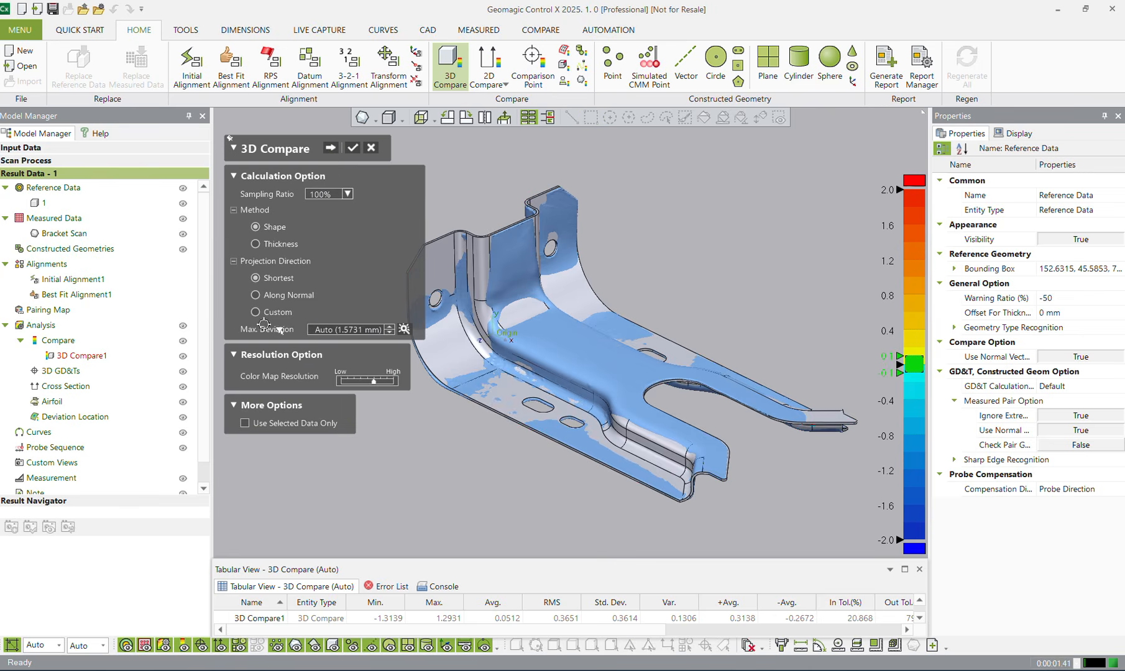
left_click(331, 147)
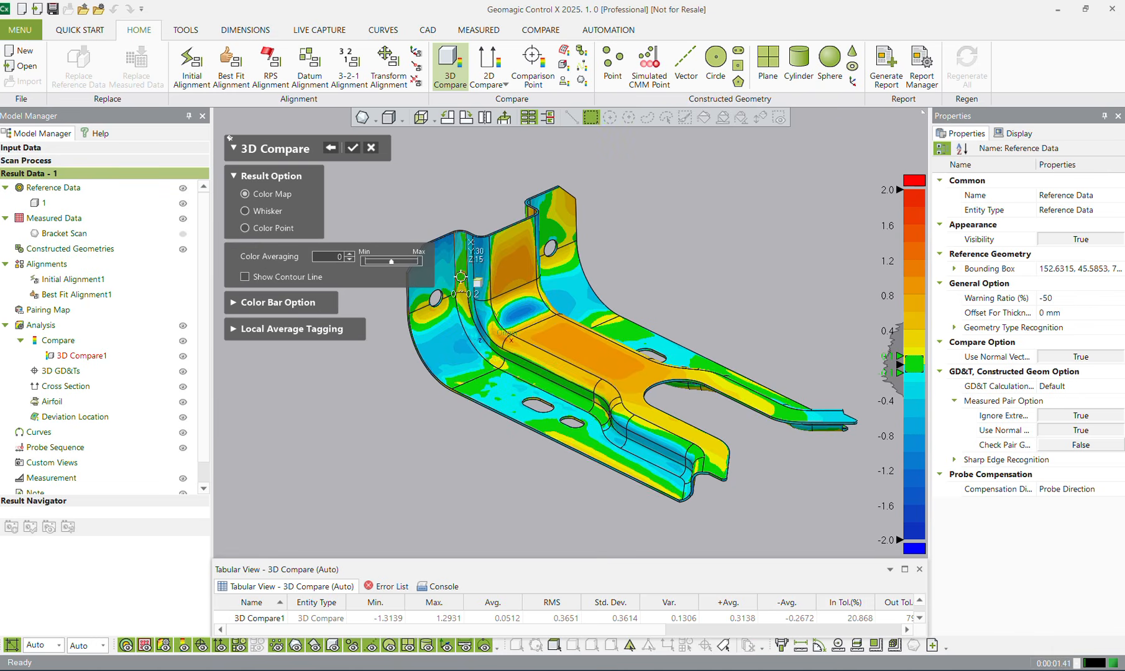
left_click(562, 337)
left_click(629, 376)
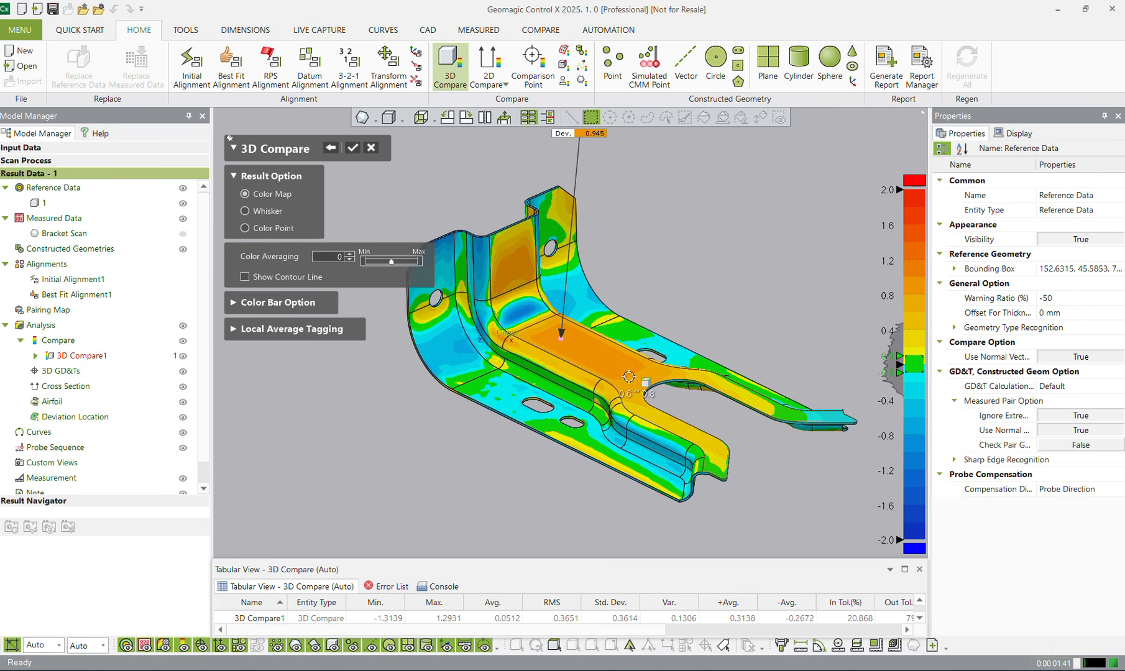
left_click(711, 453)
left_click(825, 414)
left_click(437, 340)
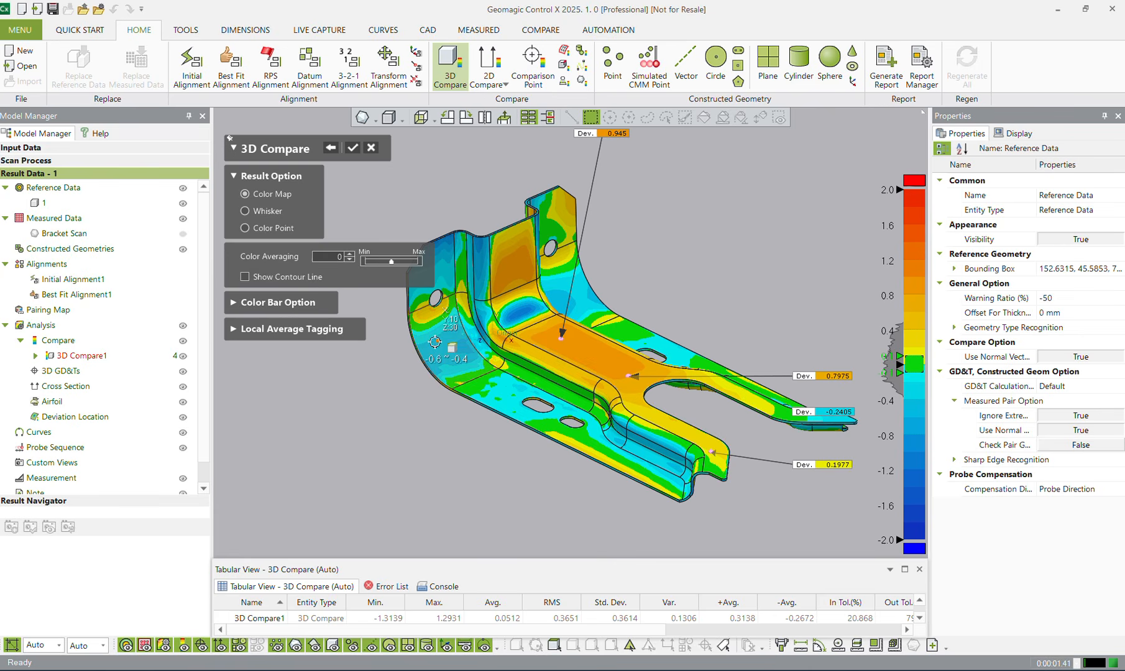
Tag deviations on the far upright tab, the far flange's bend, the flat beside its slot, and the near flange by its slots.
left_click(548, 220)
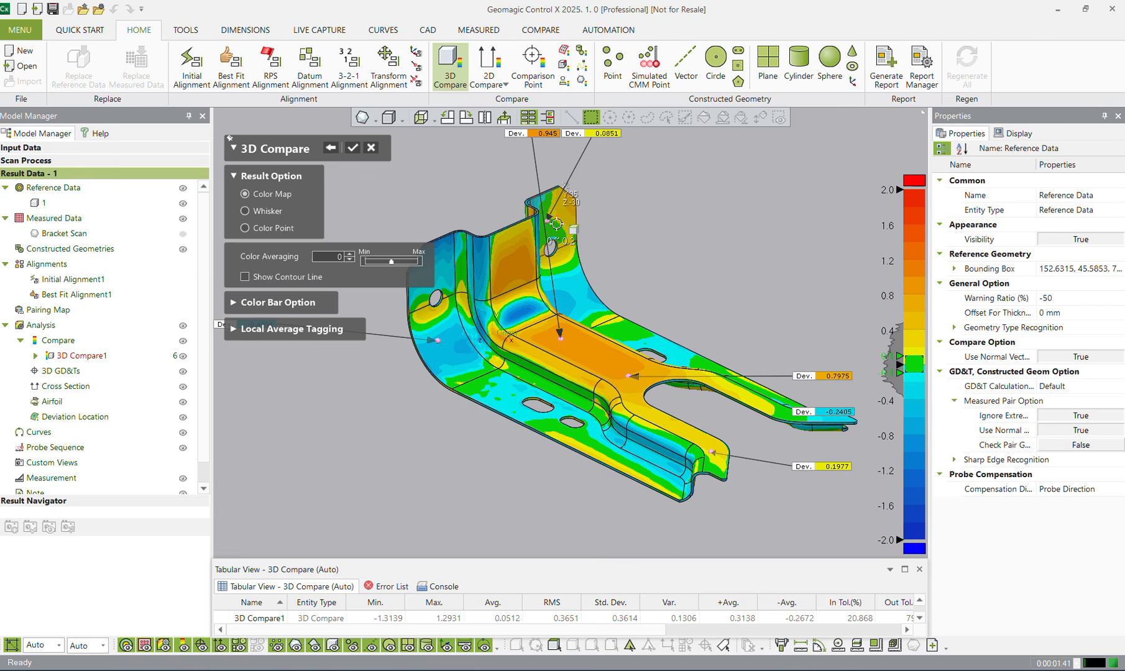
left_click(568, 283)
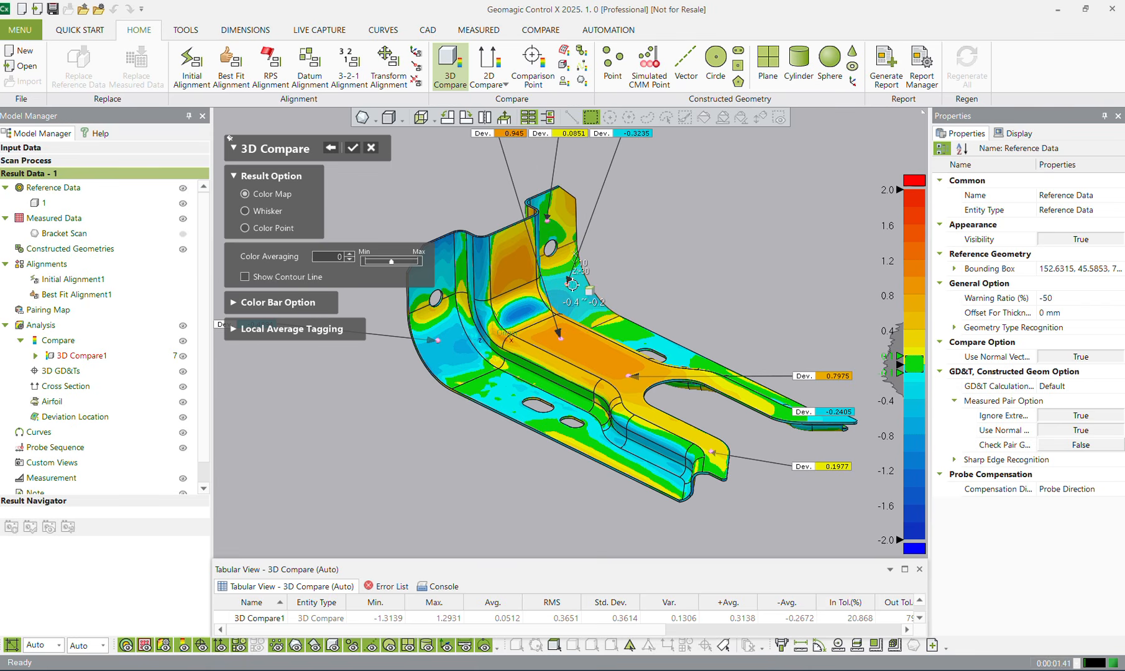
left_click(621, 323)
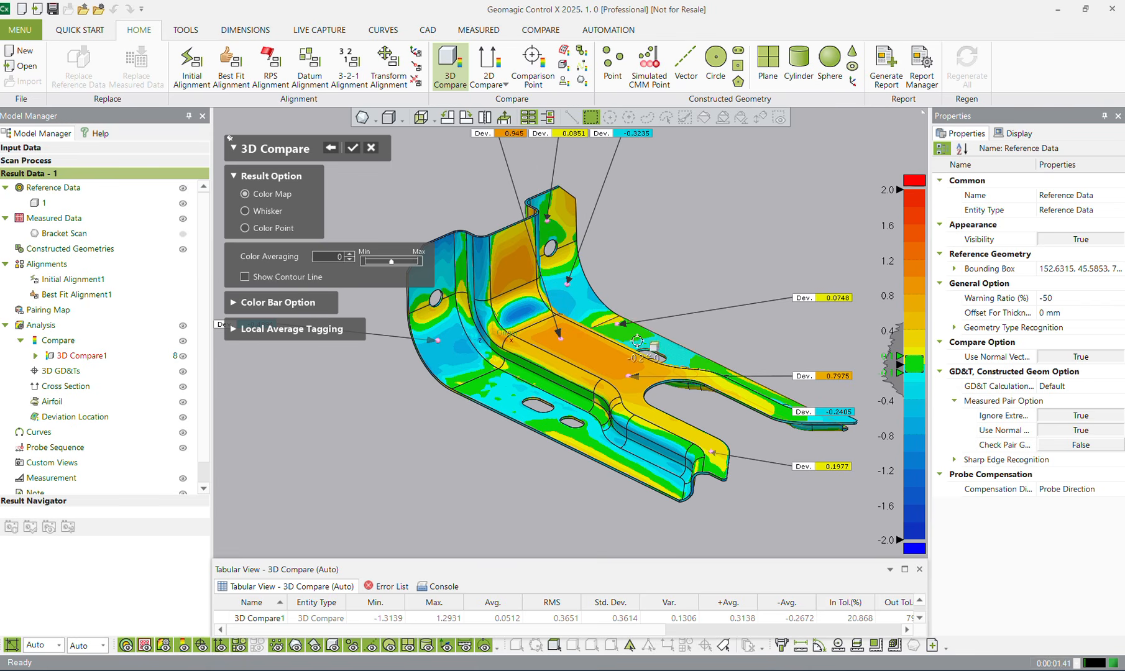
left_click(484, 385)
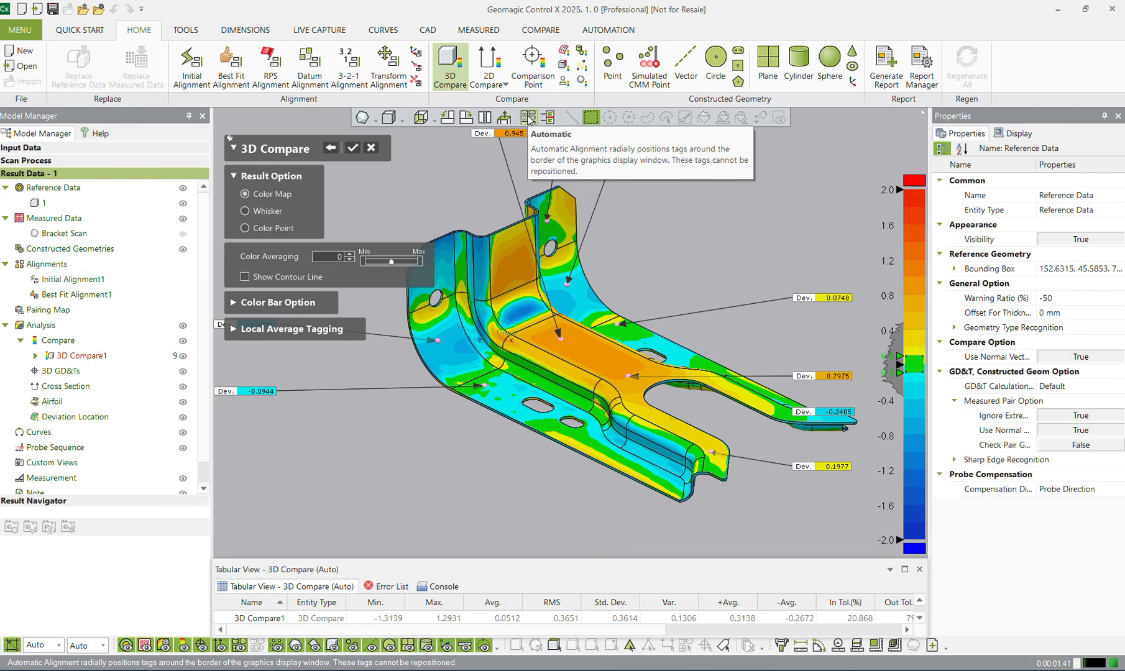
Switch the tags to Snapped alignment and spread all nine deviation tags around the bracket, clear of its surface.
left_click(548, 120)
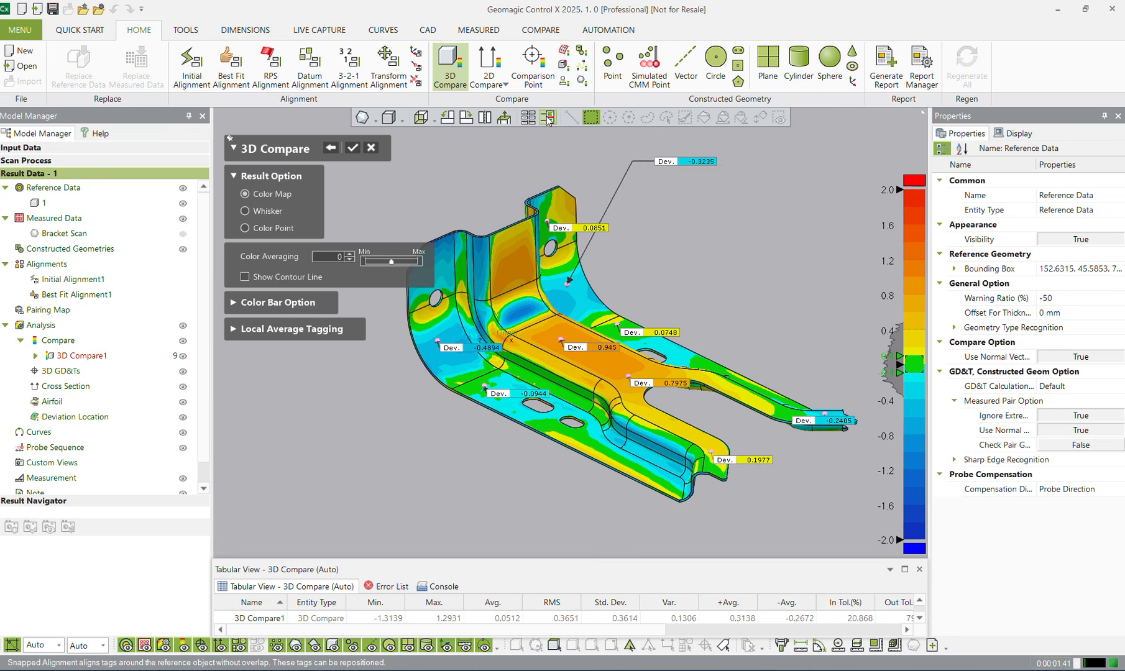
left_click_drag(697, 165, 775, 247)
left_click_drag(585, 233, 627, 179)
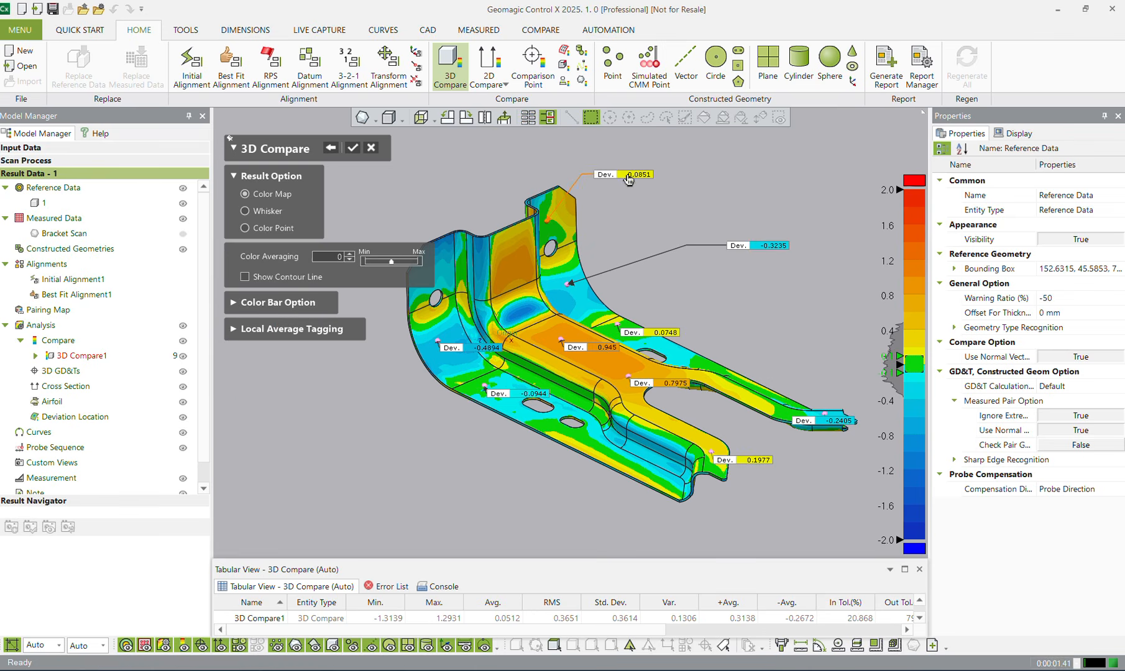
left_click_drag(656, 336, 689, 297)
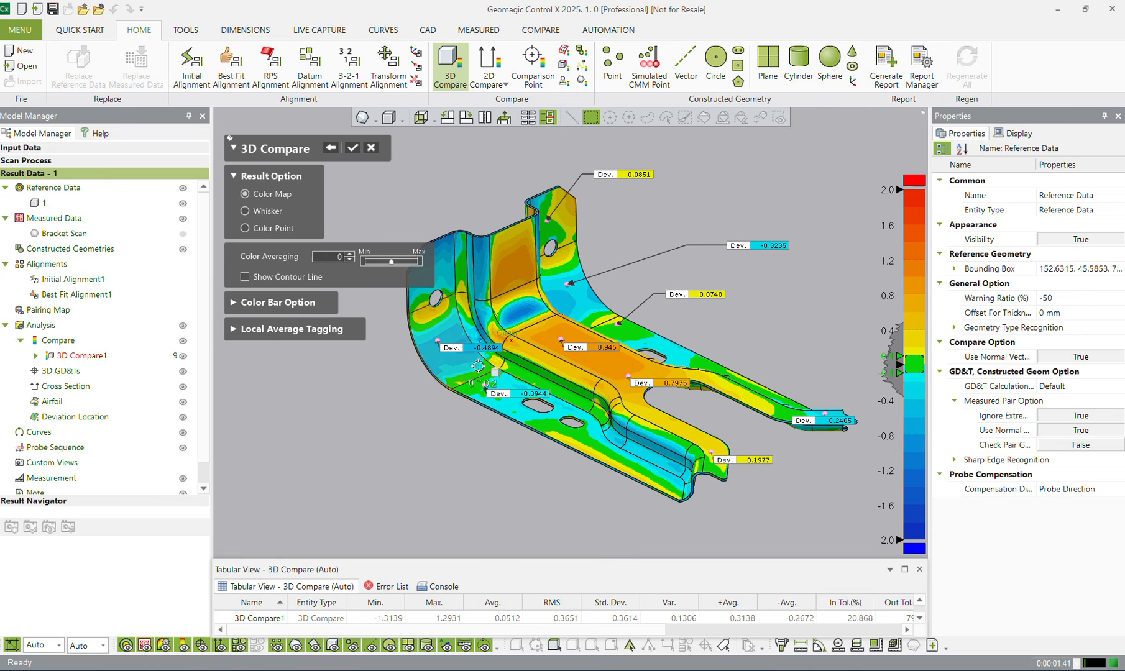
left_click_drag(474, 348, 366, 397)
left_click_drag(500, 394, 404, 441)
left_click_drag(741, 462, 769, 476)
left_click_drag(811, 424, 810, 457)
left_click_drag(640, 378, 776, 340)
left_click_drag(587, 355, 483, 495)
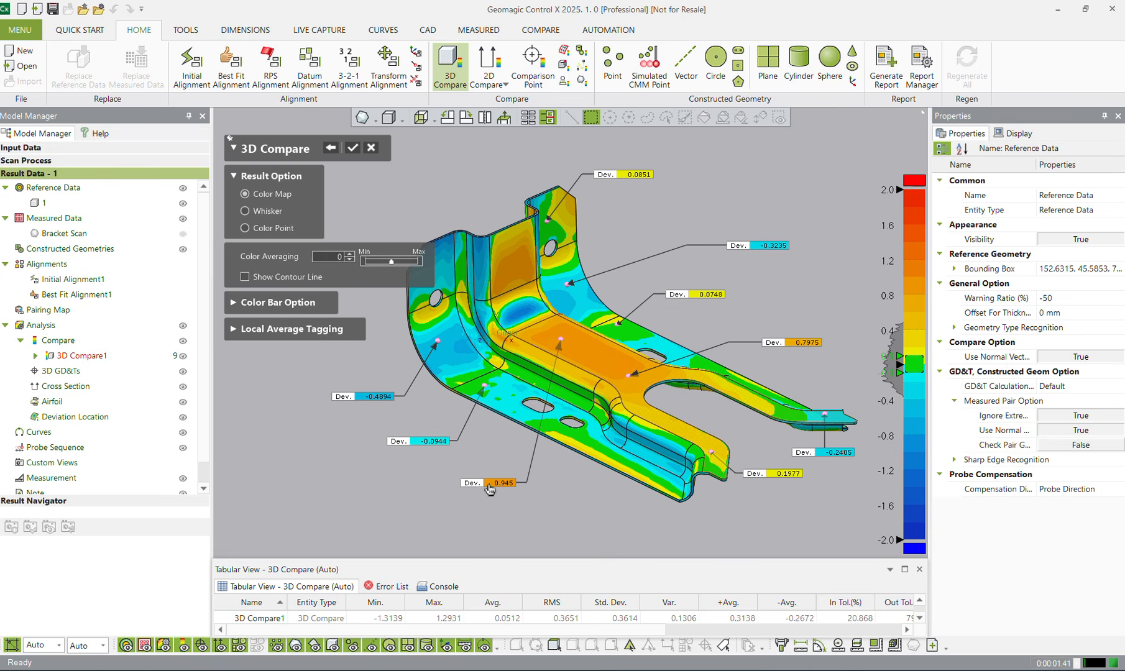
Apply the Detailed annotation preset to the deviation tags.
left_click(631, 177)
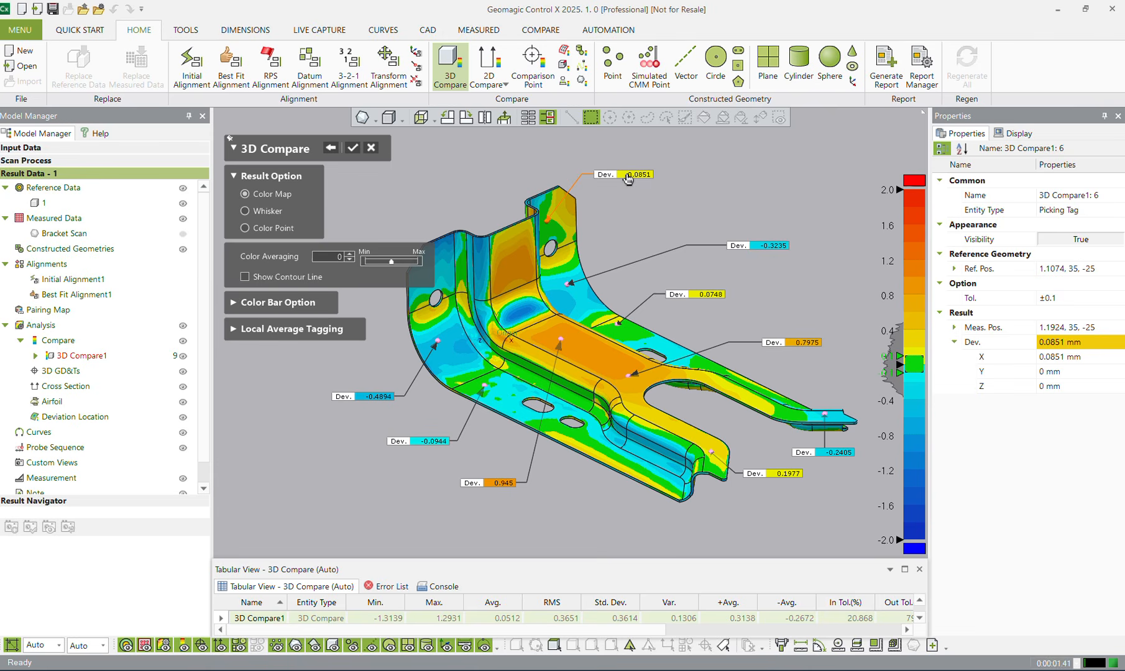
right_click(629, 180)
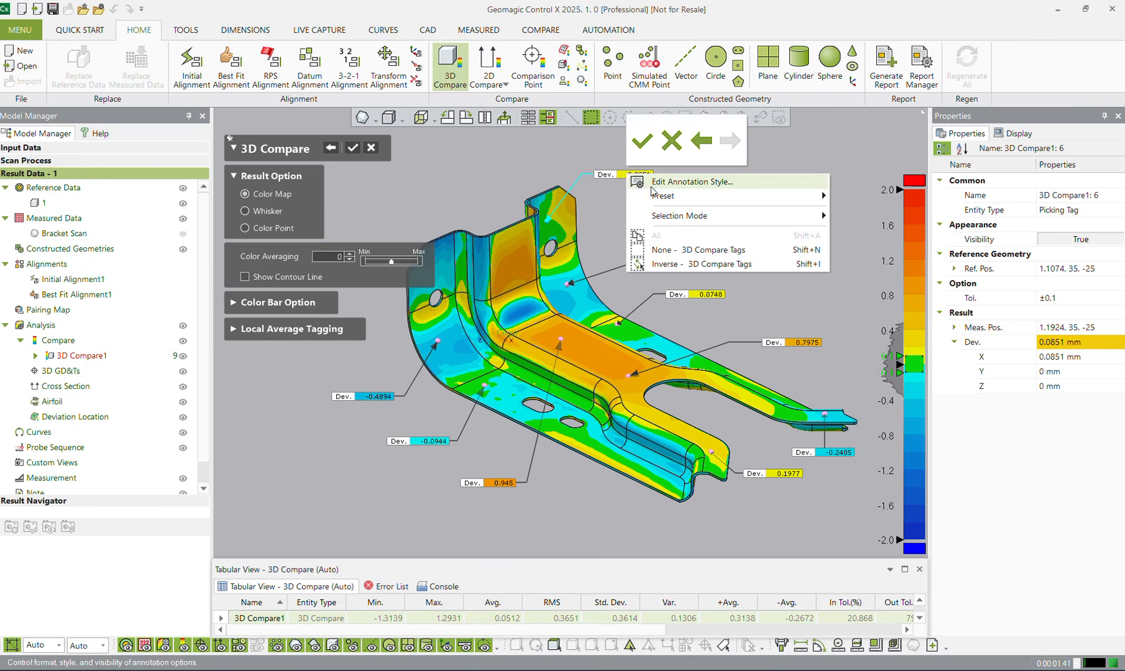
mouse_move(802, 195)
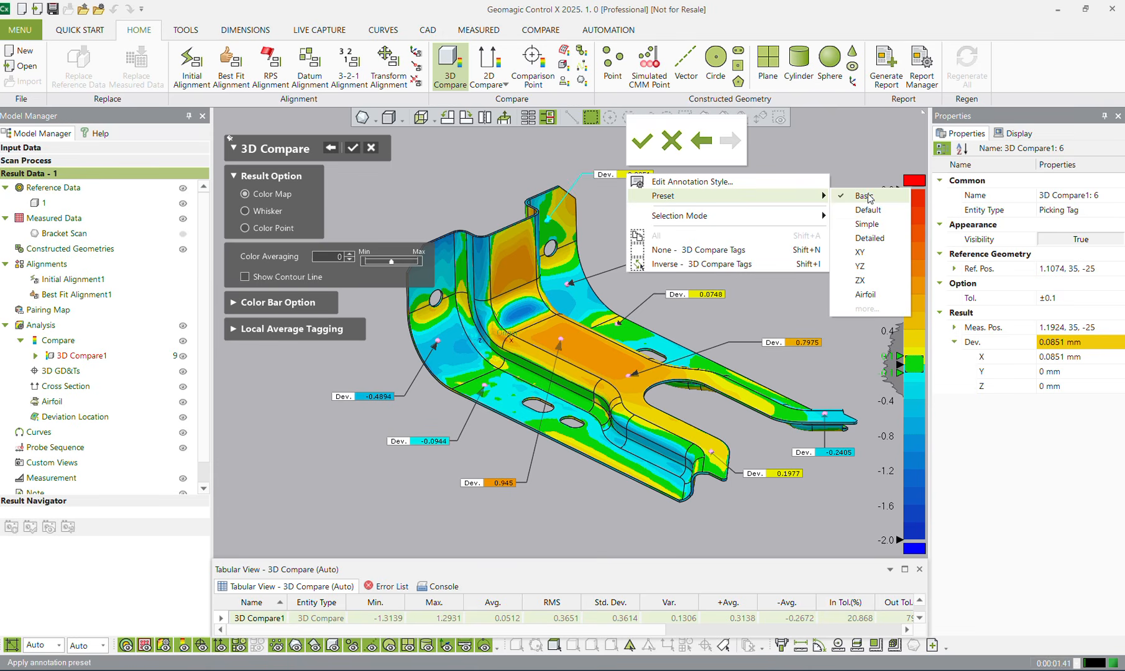
left_click(870, 239)
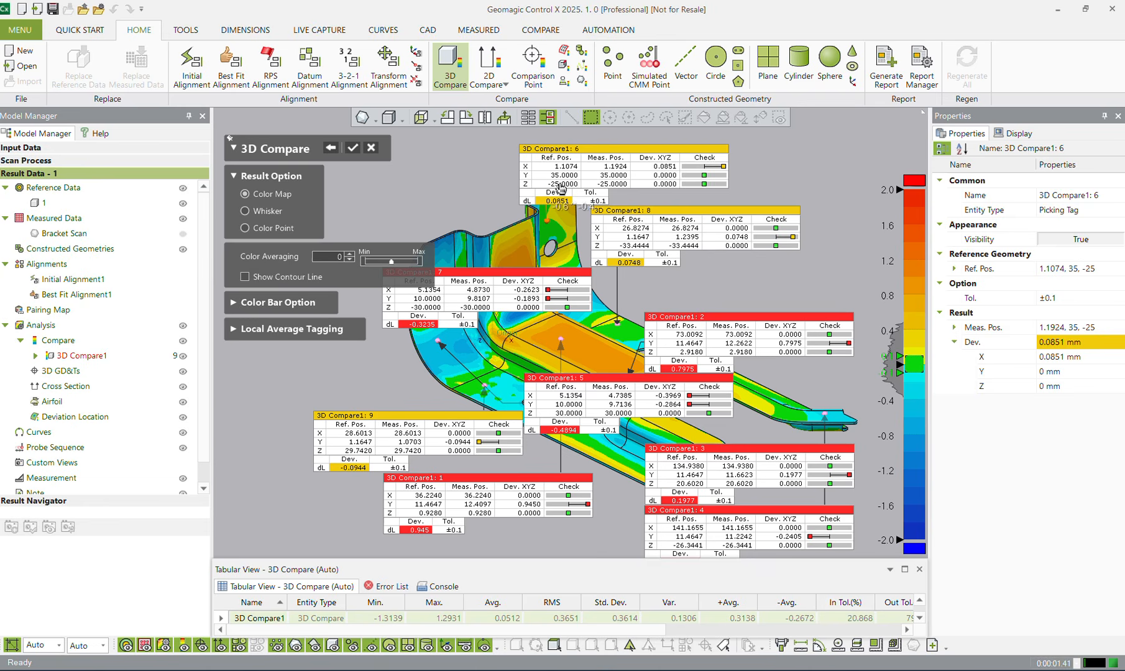
Review the 3D Compare results in the enlarged table and expand the result's tags in the model tree.
right_click(696, 160)
mouse_move(761, 186)
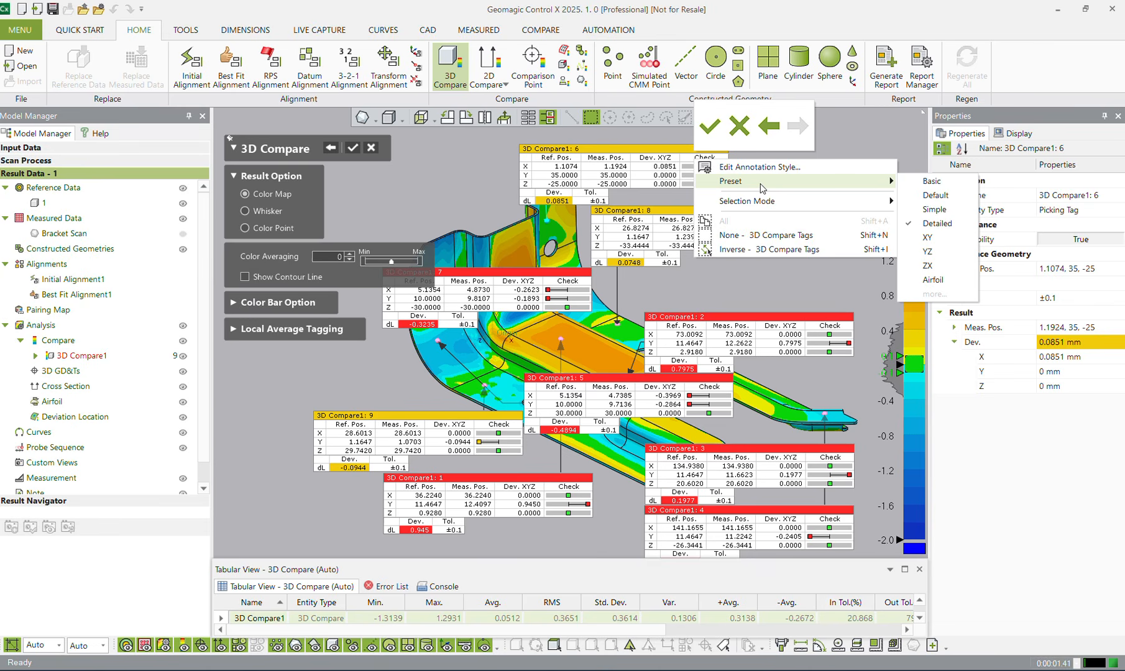
left_click(571, 556)
left_click_drag(571, 556, 571, 383)
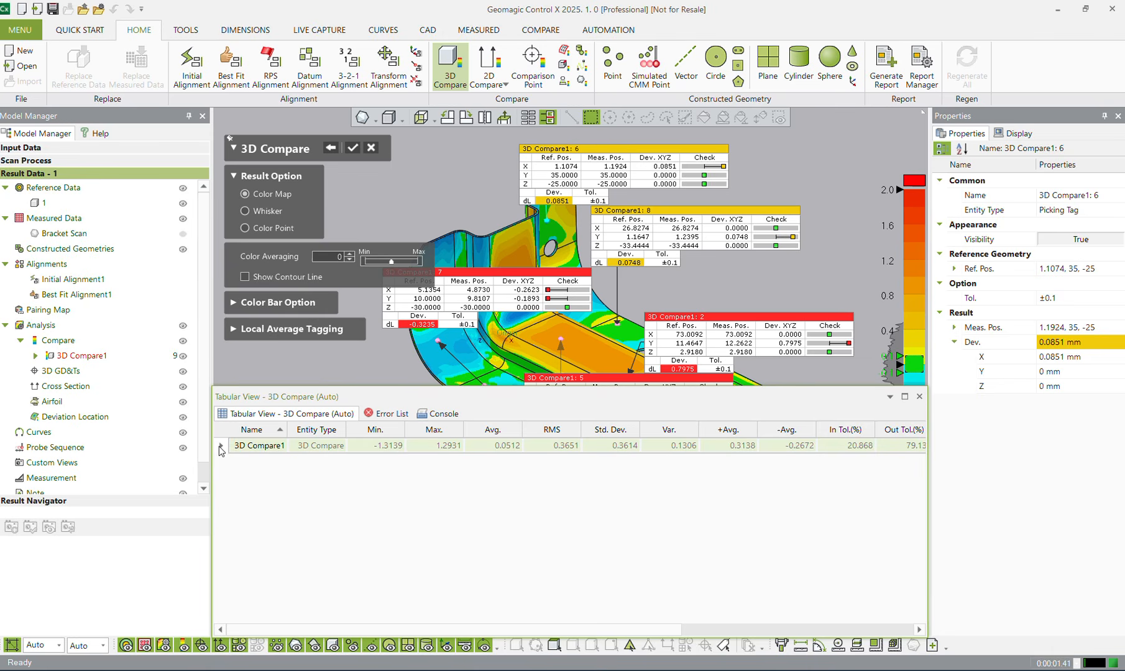
left_click(339, 492)
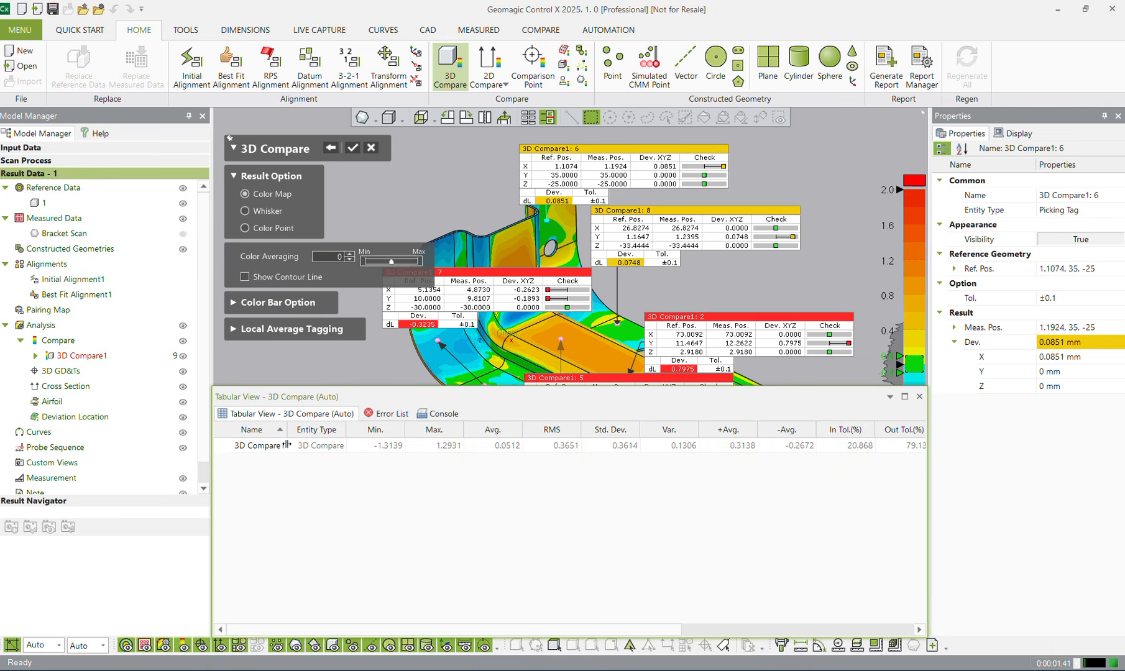
left_click(36, 356)
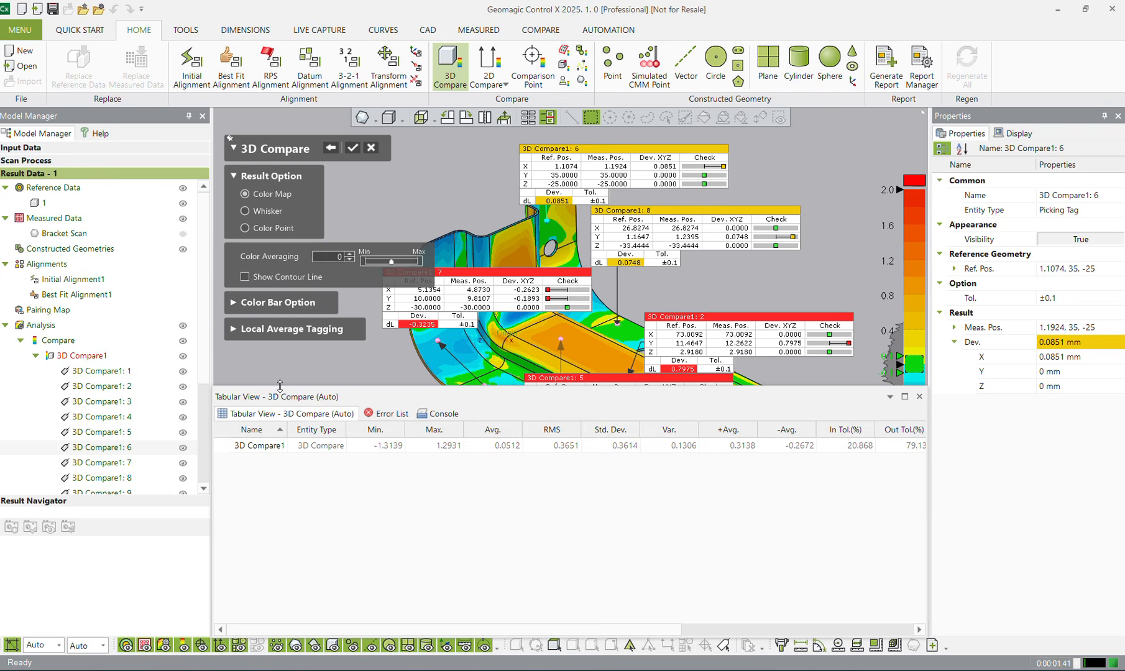
left_click_drag(280, 386, 279, 518)
Apply the Simple annotation preset to the deviation tags and accept the 3D Compare.
right_click(618, 166)
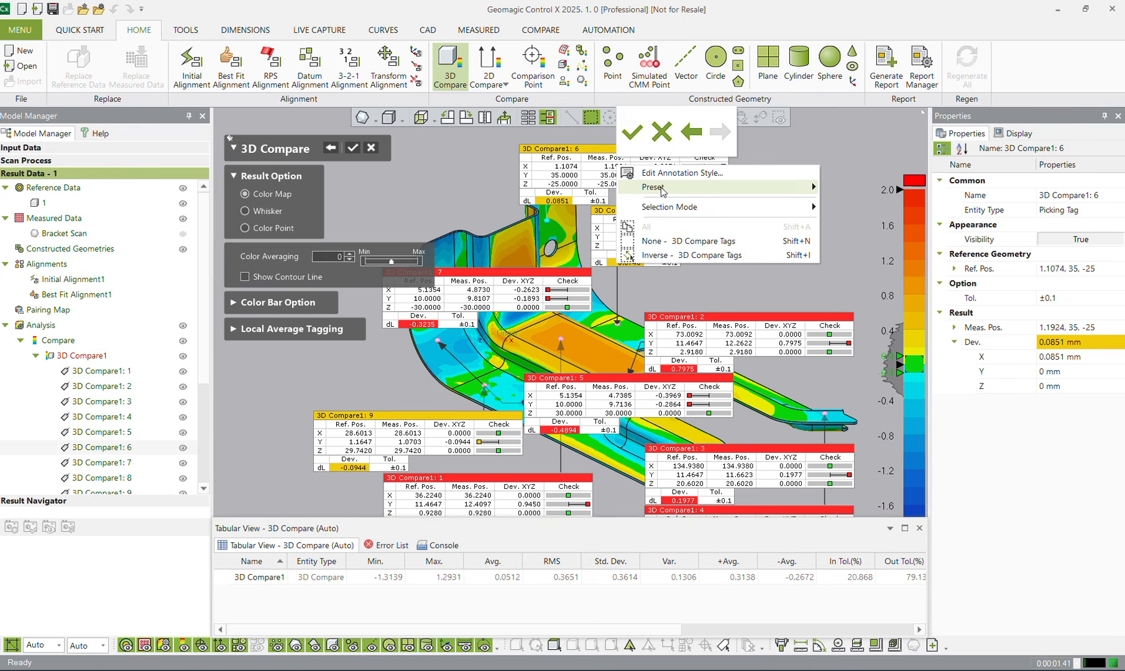
mouse_move(662, 190)
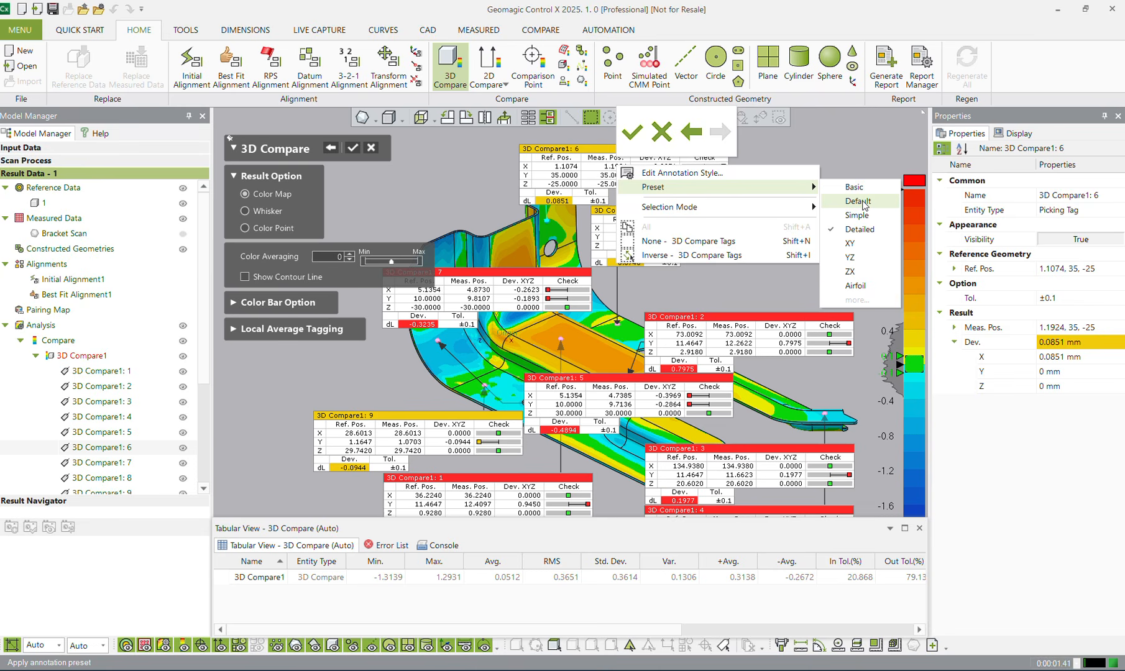
left_click(864, 216)
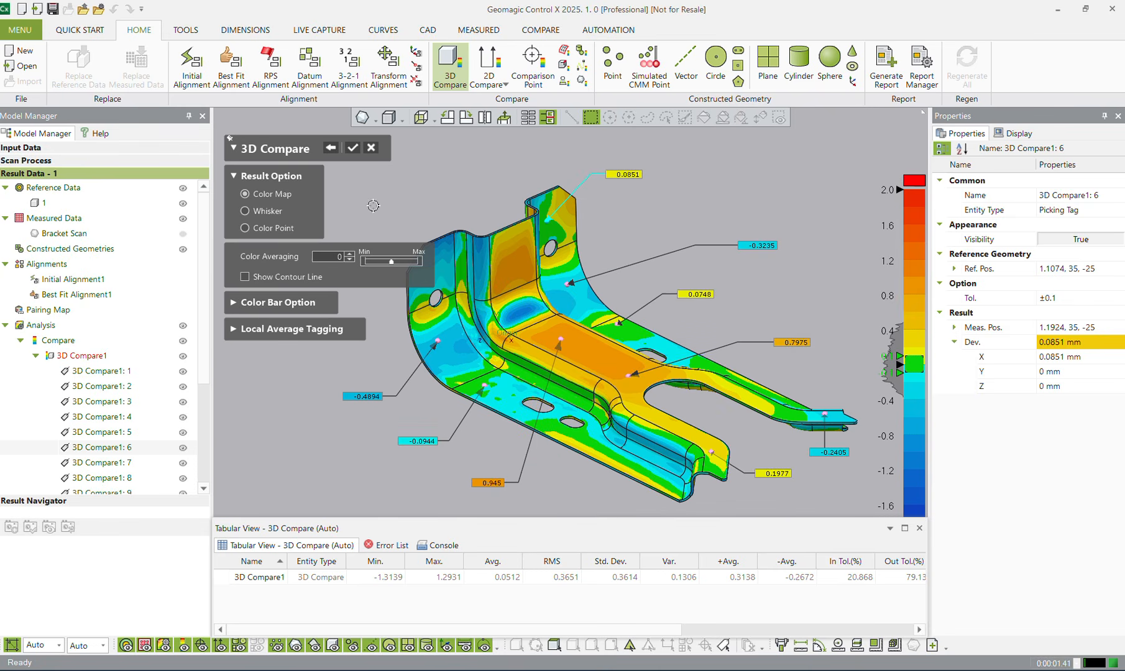
left_click(352, 149)
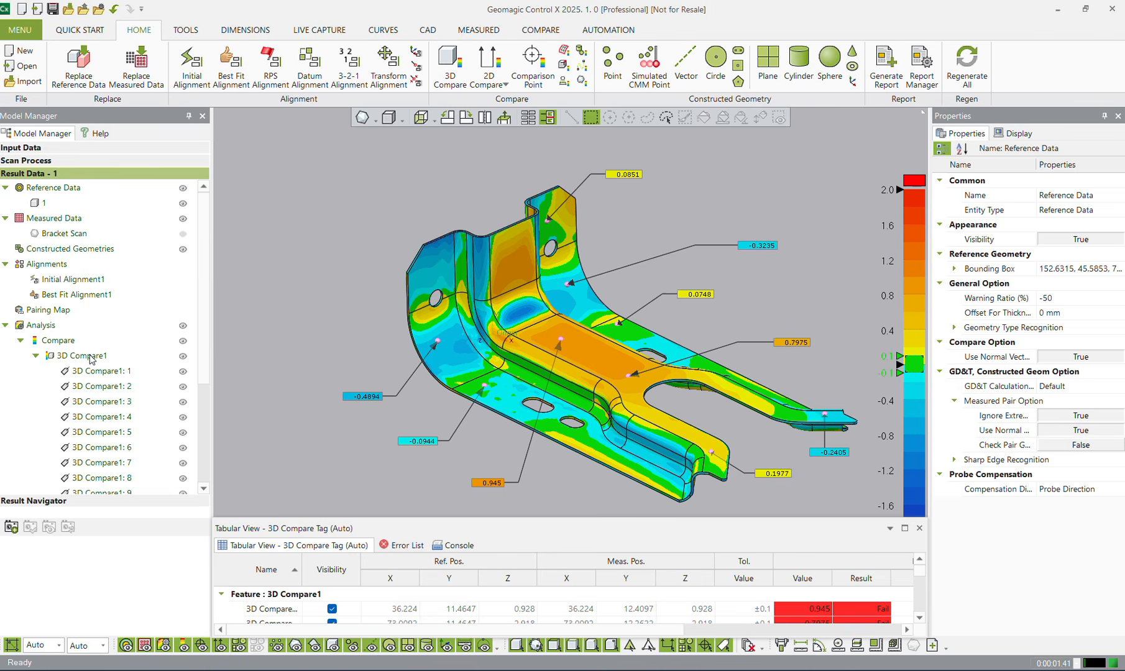
double_click(73, 358)
double_click(92, 358)
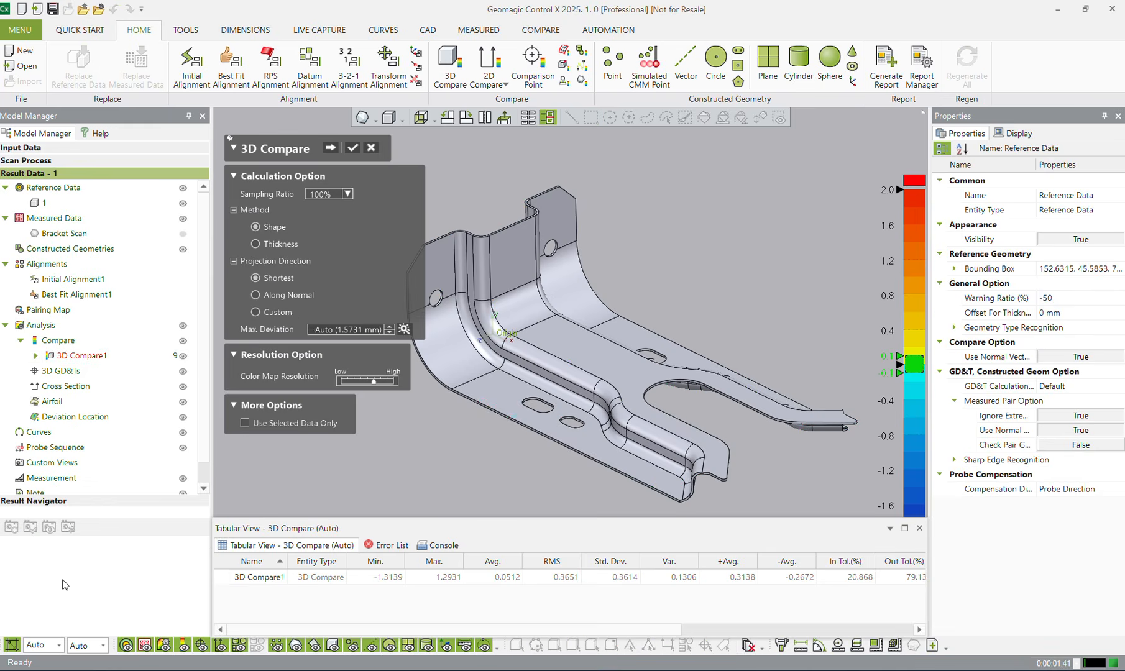
left_click(373, 149)
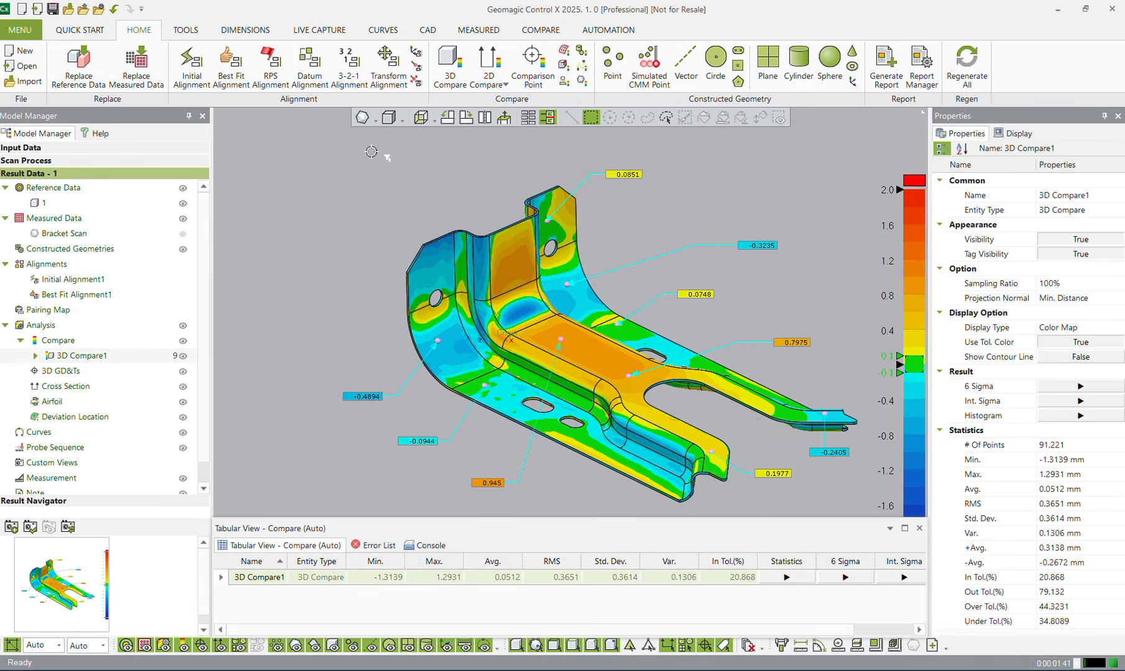
Turn the bracket to show its opposite side and reassign the 3D Compare result's viewpoint to that view.
left_click(104, 359)
right_click_drag(637, 487, 429, 467)
right_click_drag(671, 423, 484, 394)
right_click_drag(535, 335, 465, 386)
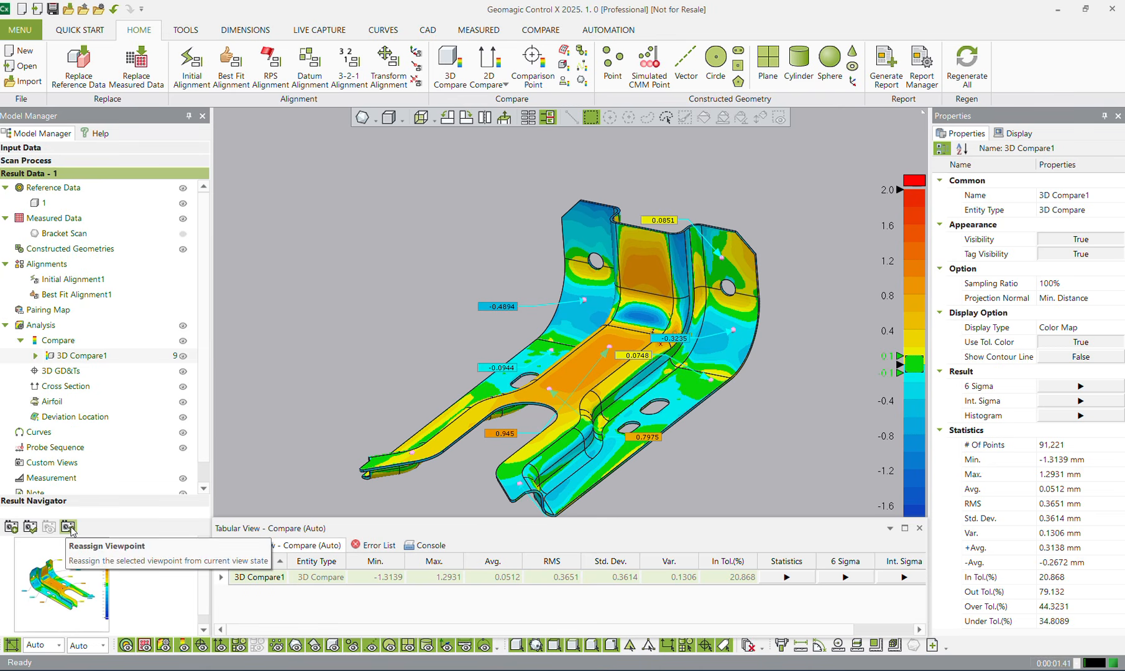
left_click(70, 530)
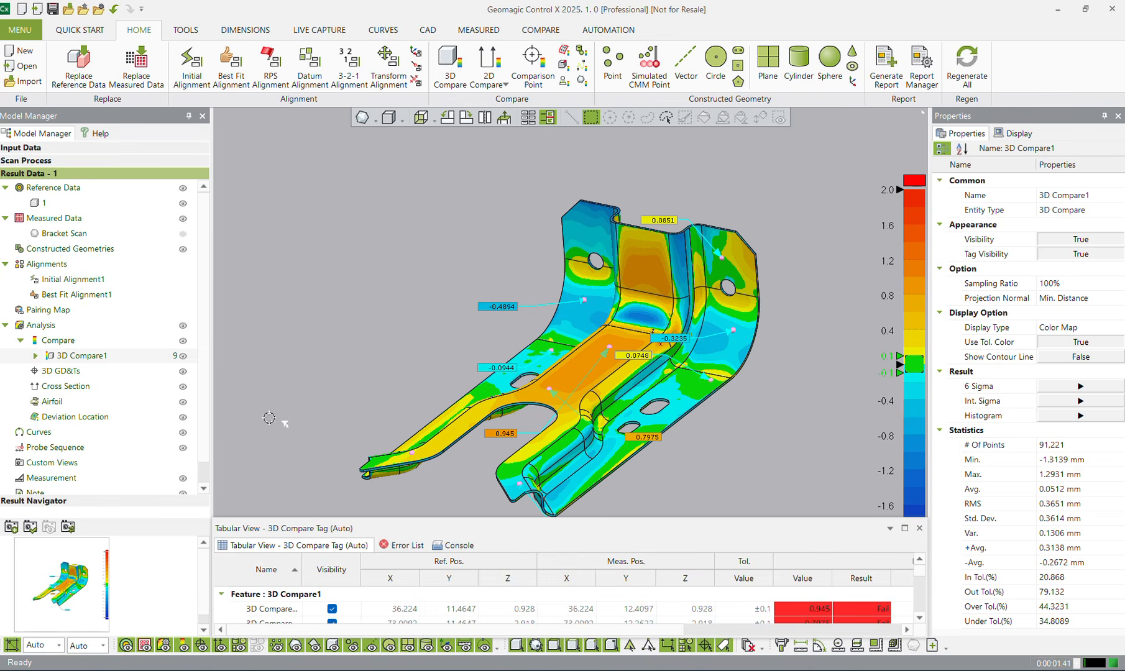
Try the result's saved viewpoint from an underside view, then reassign it with the long arm pointing right and the tags spread around the bracket.
right_click_drag(365, 403, 591, 215)
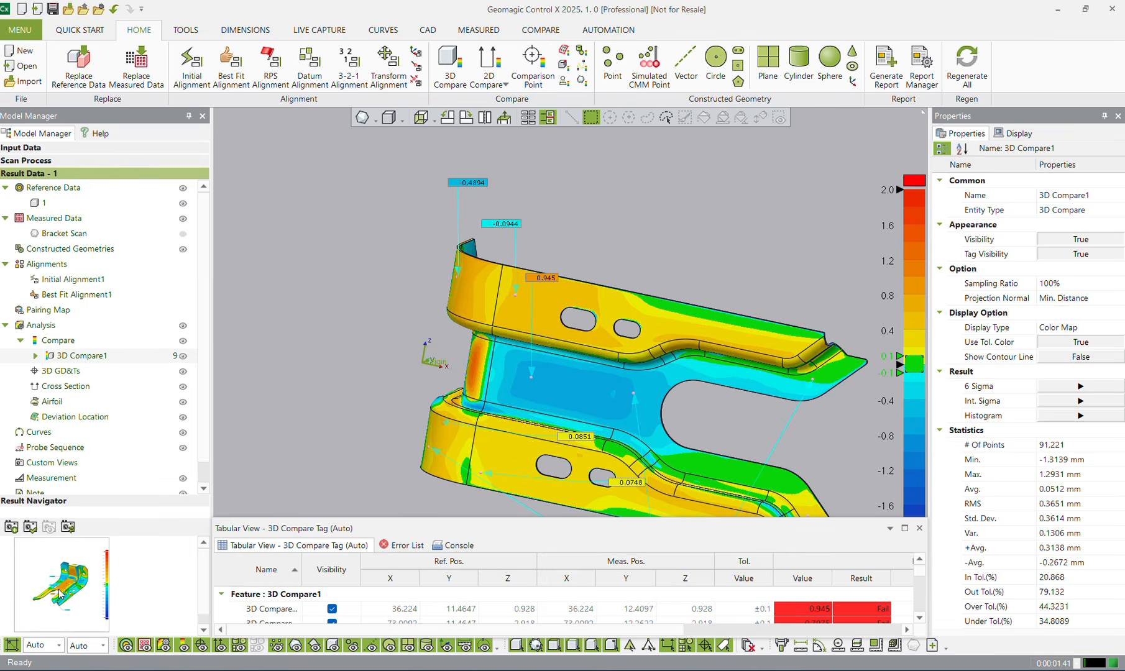
left_click(31, 528)
right_click_drag(527, 409, 430, 318)
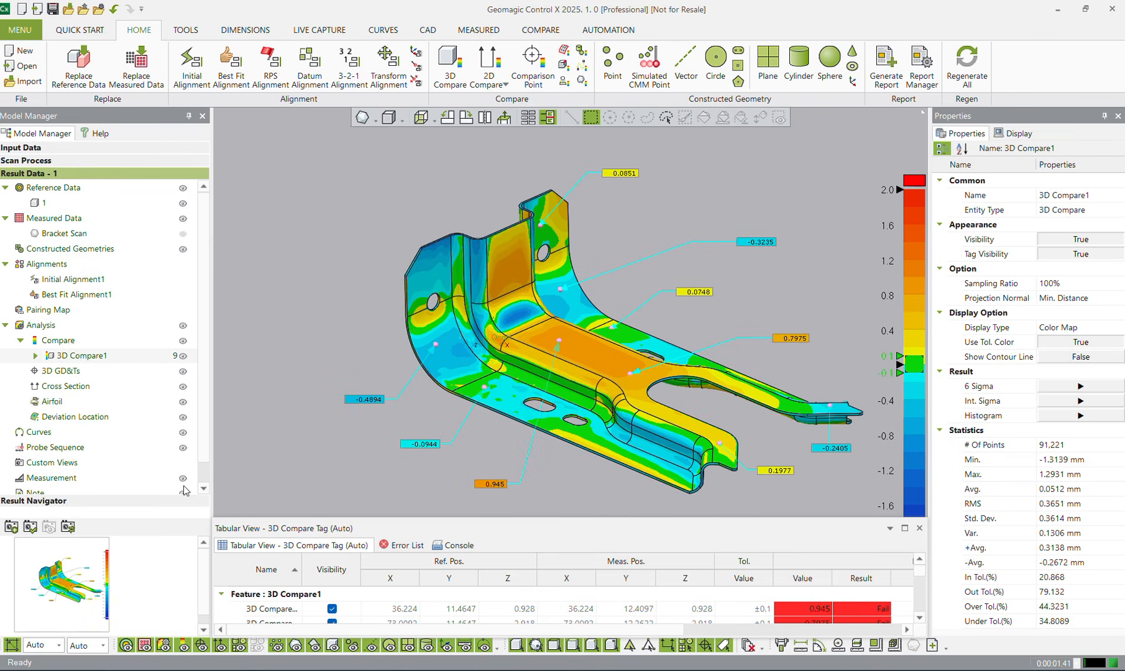
left_click(334, 368)
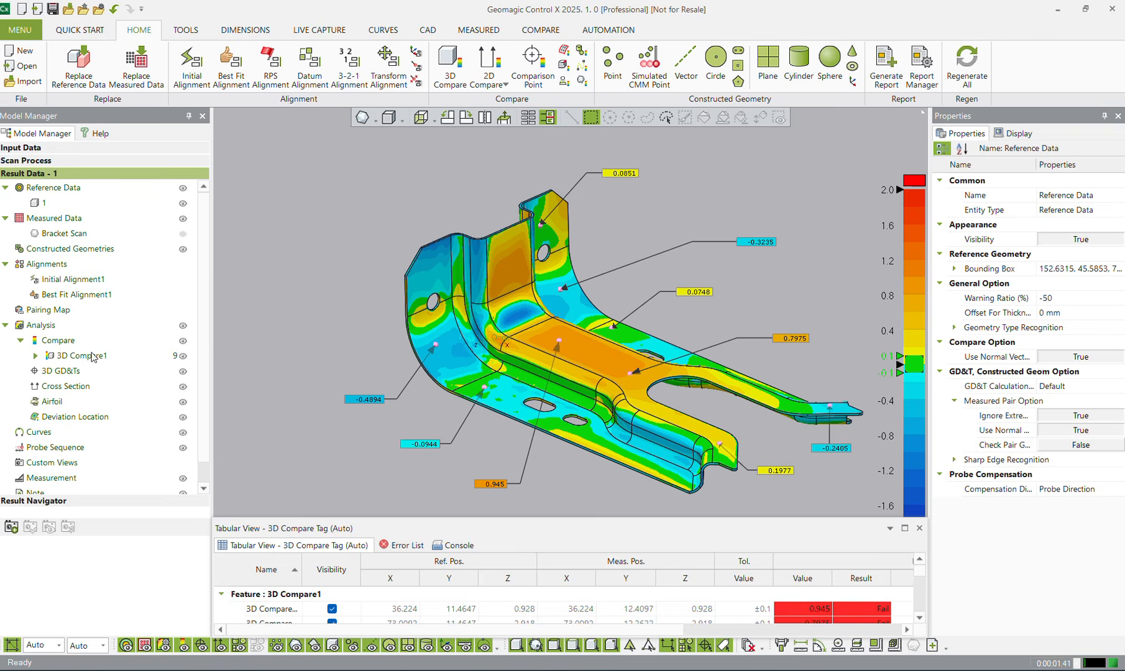
Hide all nine deviation tags of the 3D Compare result.
left_click(92, 356)
left_click(35, 356)
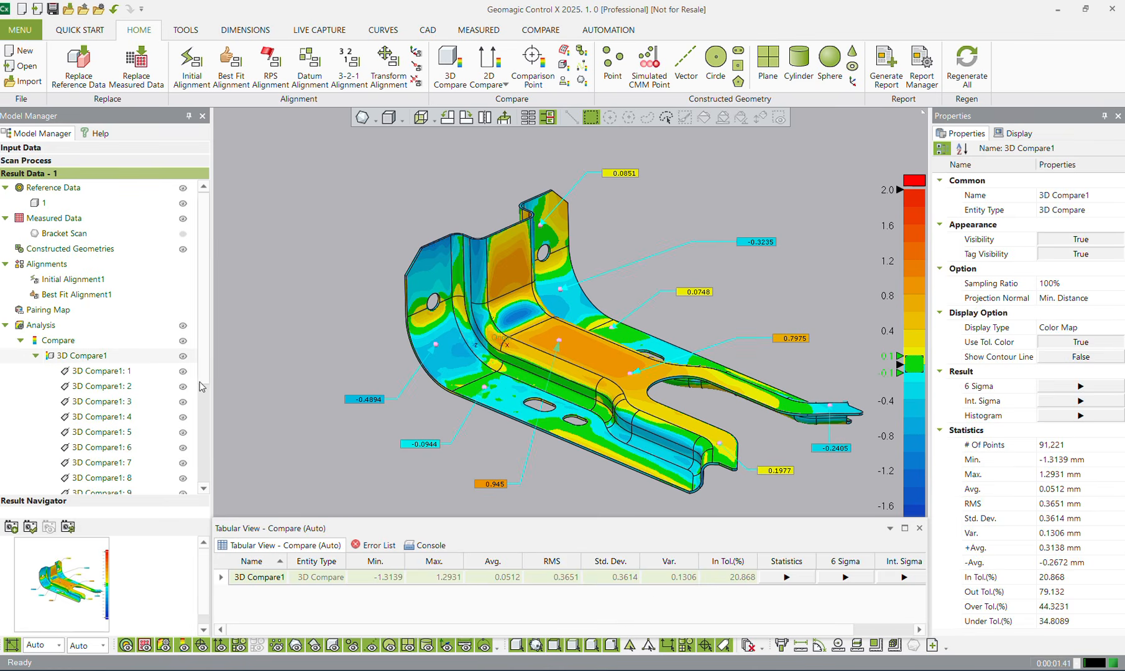
left_click_drag(184, 373, 181, 481)
left_click(182, 447)
left_click(183, 462)
scroll(169, 438, "down", 1)
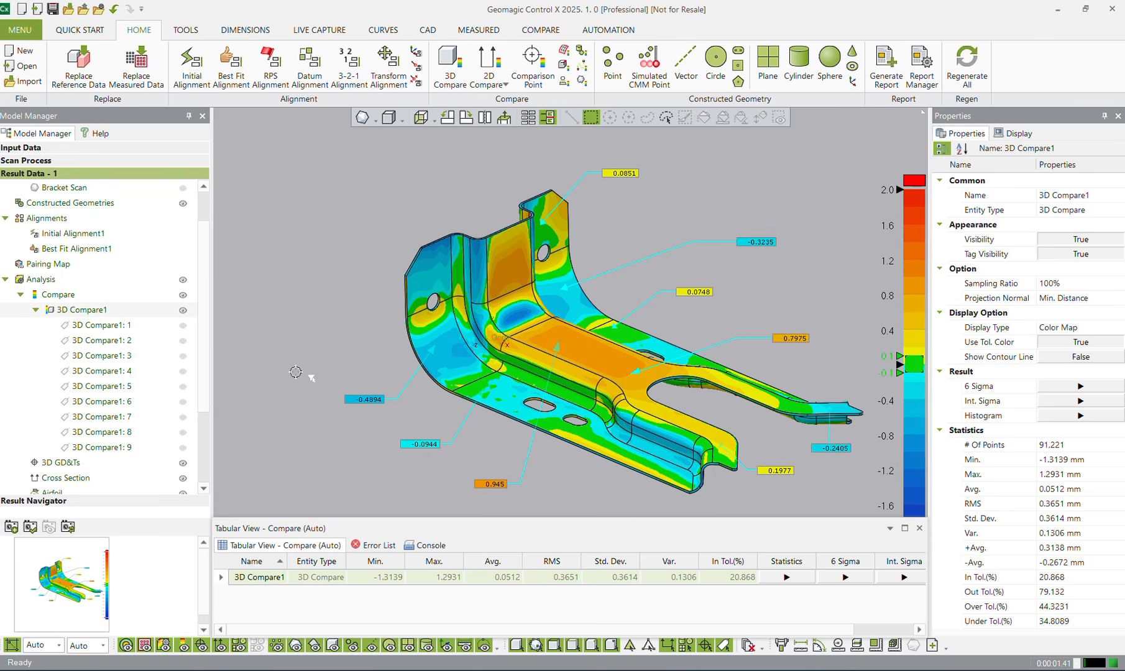
left_click(333, 371)
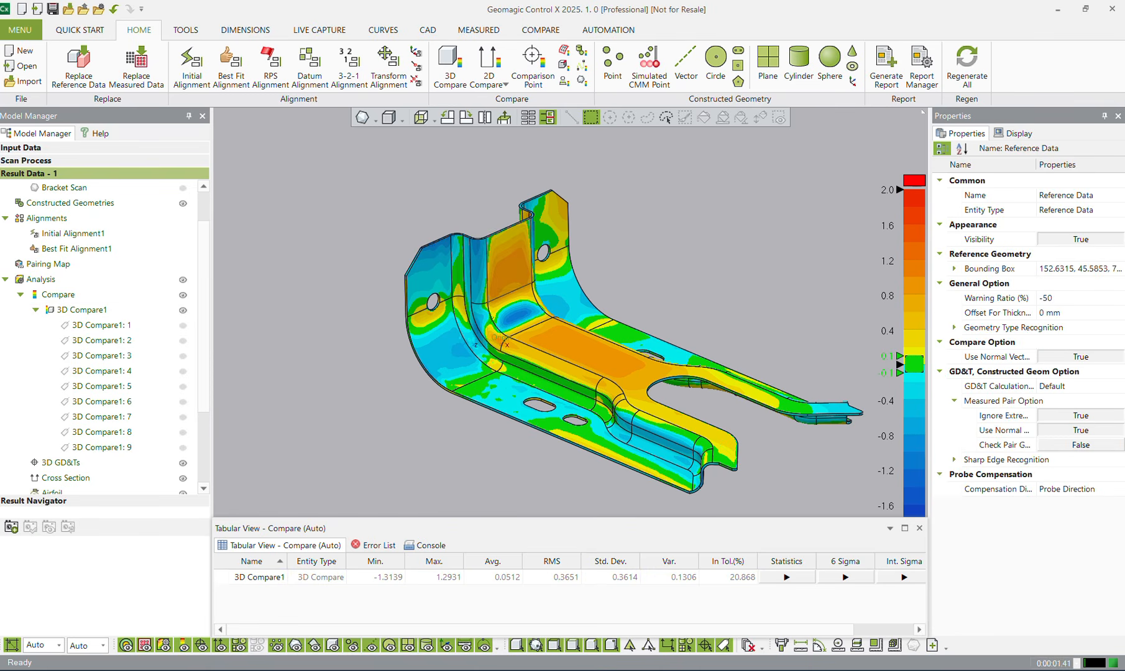
Add a new viewpoint showing the underside of the bracket's color map without tags, and locate it under Custom Views.
right_click_drag(444, 405, 541, 251)
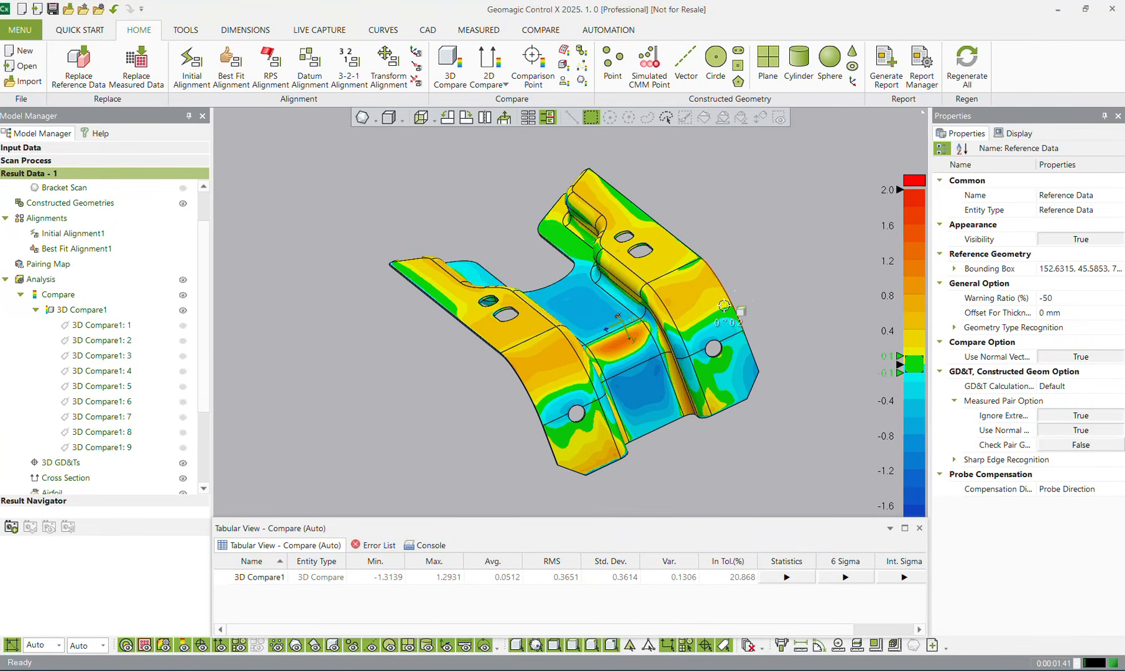
right_click_drag(387, 428, 446, 411)
right_click_drag(458, 351, 397, 348)
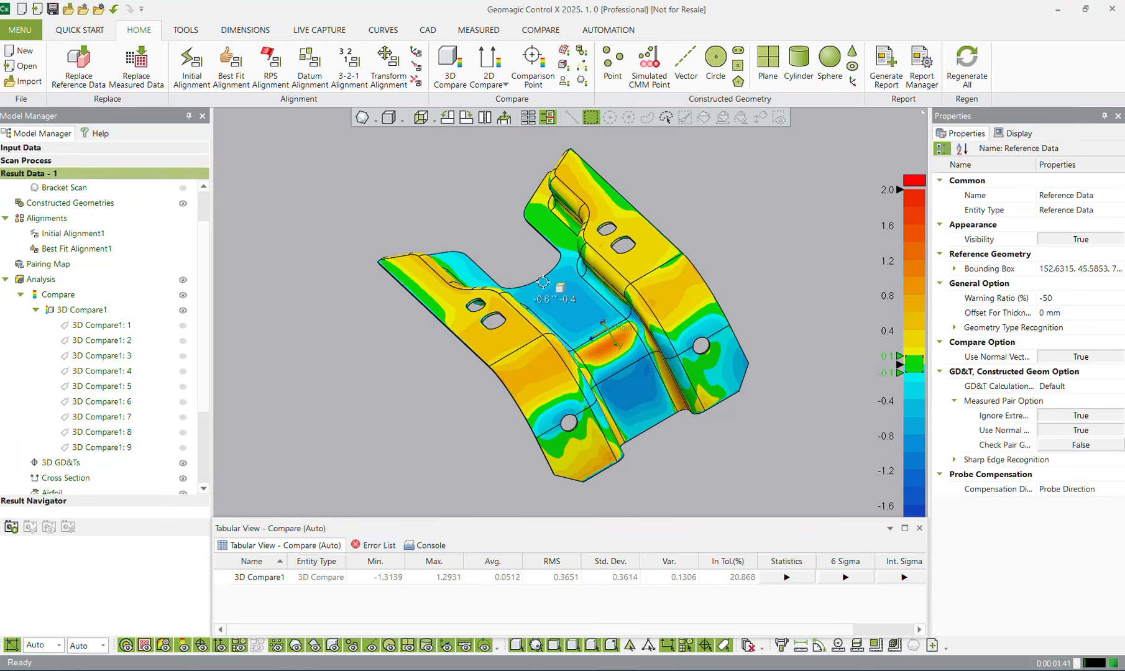
left_click(97, 308)
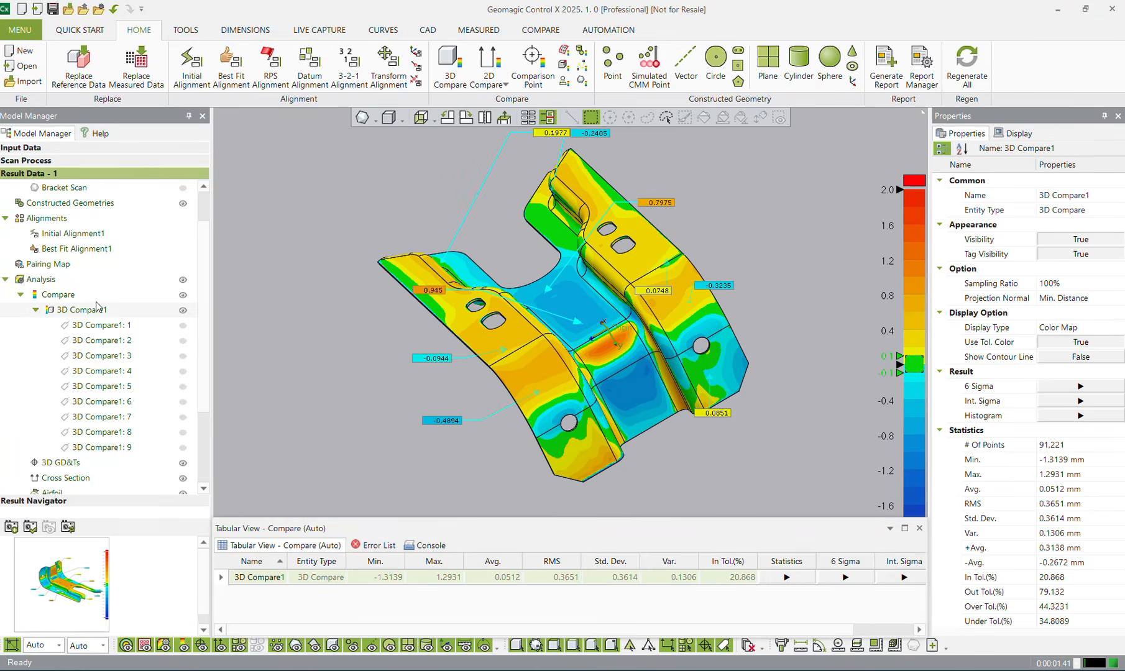
left_click(371, 373)
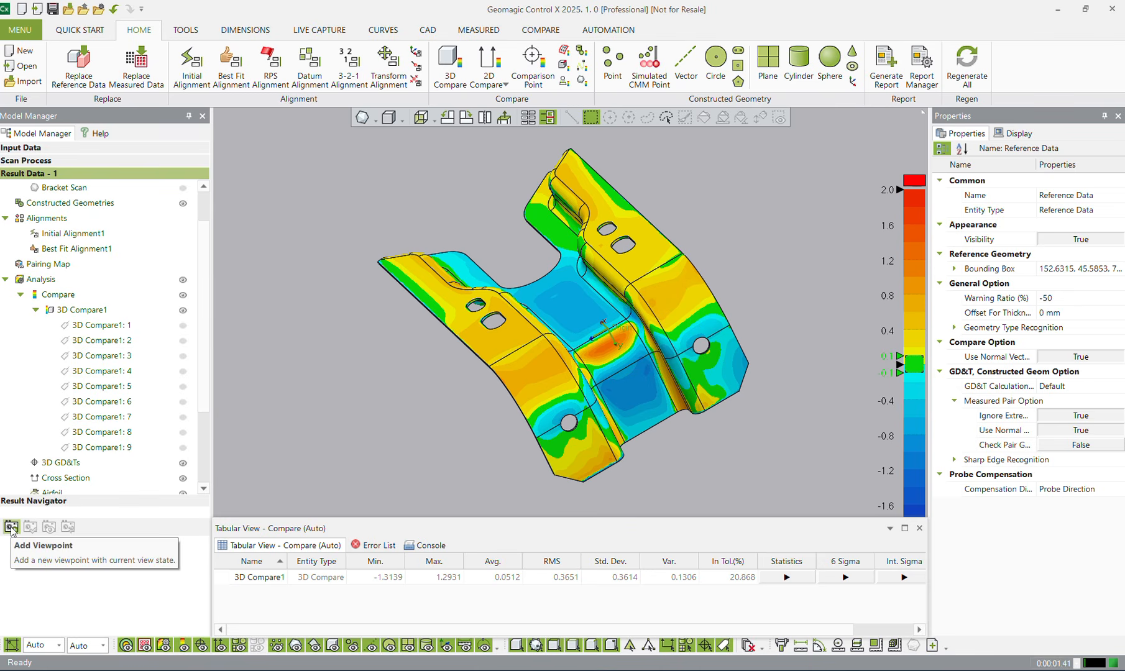
left_click_drag(202, 351, 198, 429)
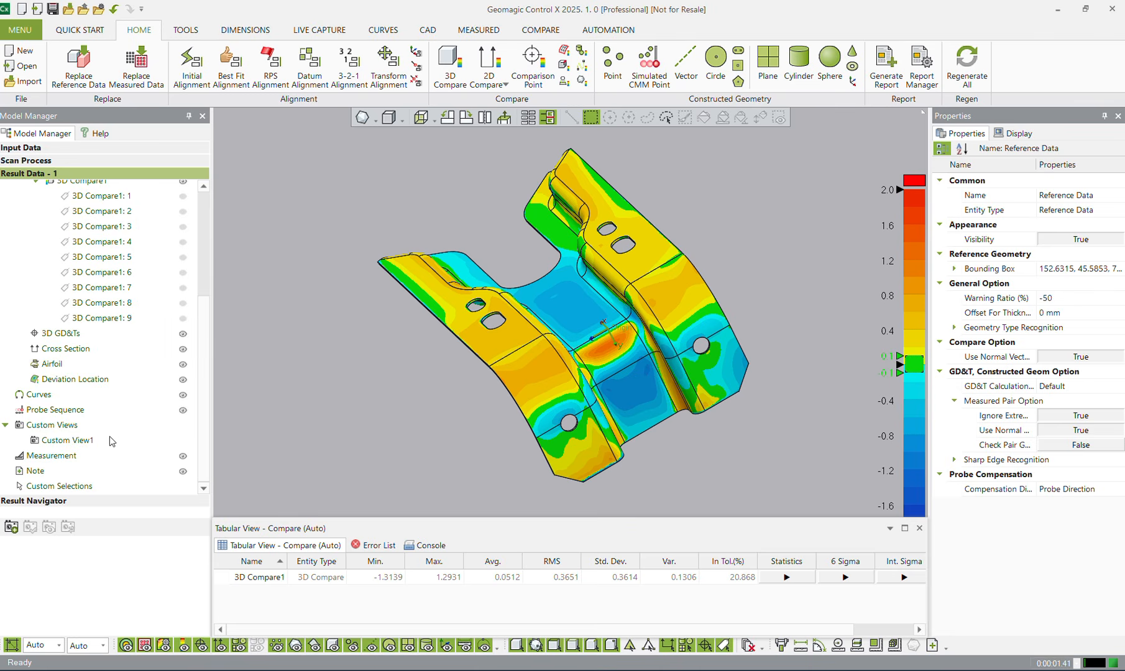
Rename the new custom view as "Bottom Face".
left_click(76, 442)
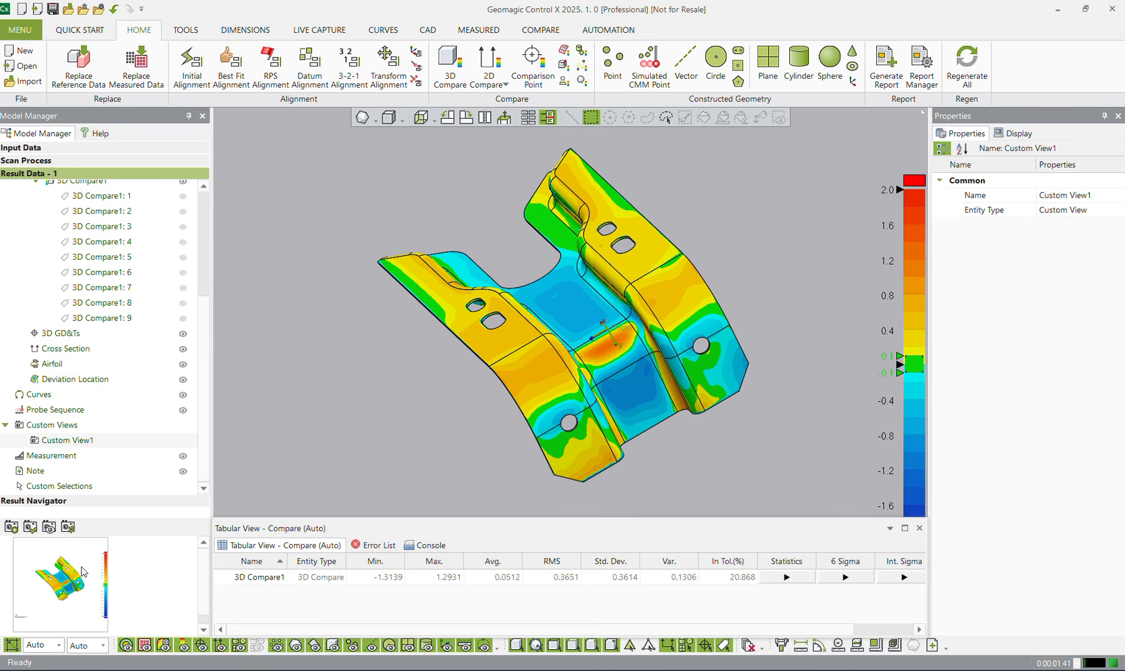
right_click(97, 444)
left_click(128, 507)
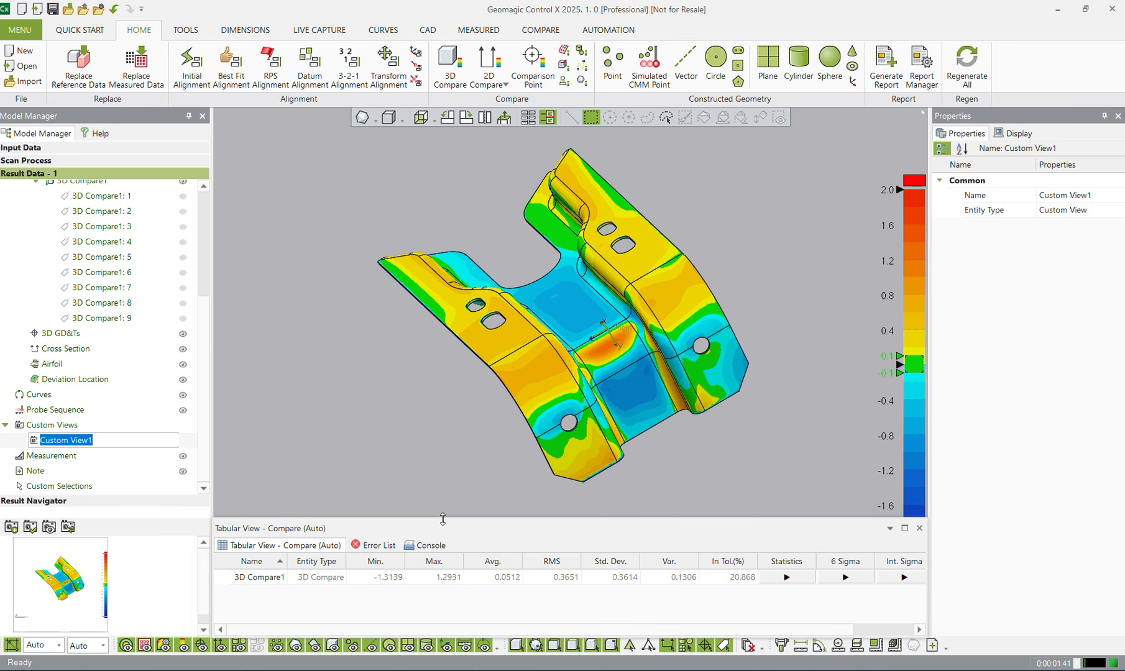
type("Bottom Face")
left_click(262, 392)
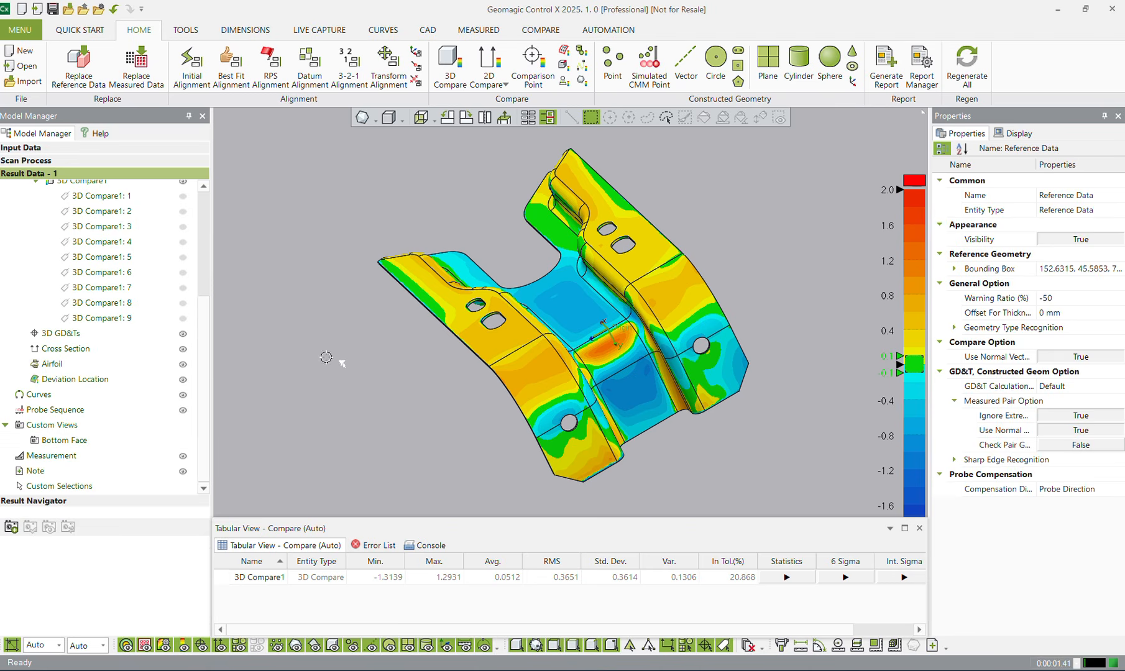
Collapse the 3D Compare result's tag list and hide its color map so only the reference bracket shows.
right_click_drag(430, 395, 491, 273)
scroll(49, 215, "up", 2)
left_click(37, 273)
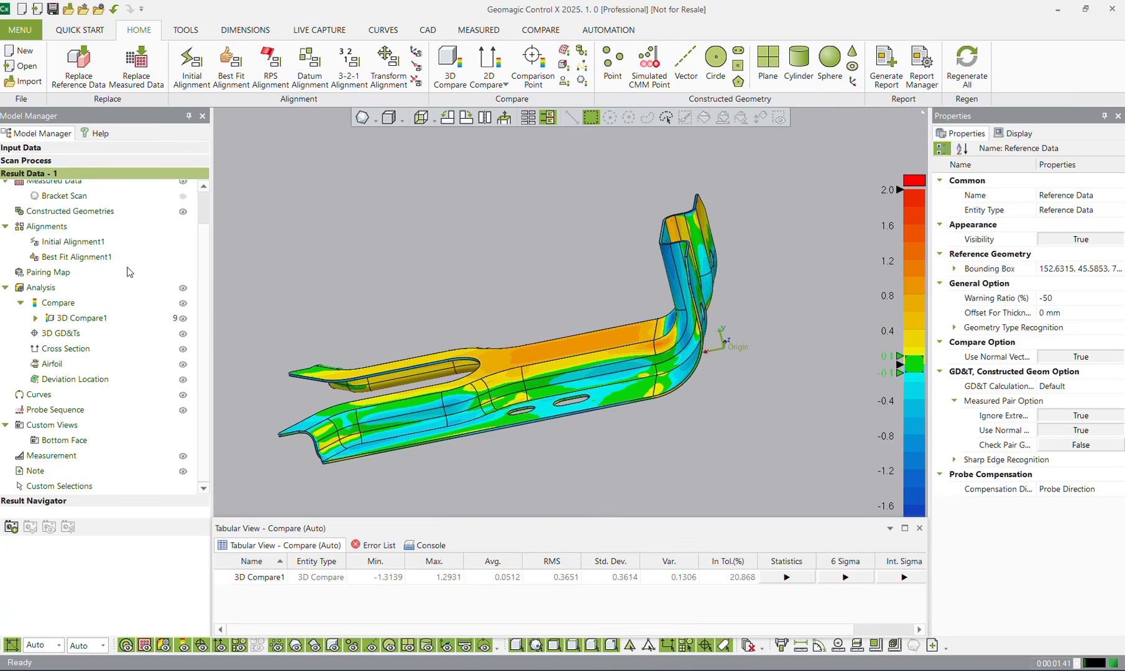
left_click(183, 319)
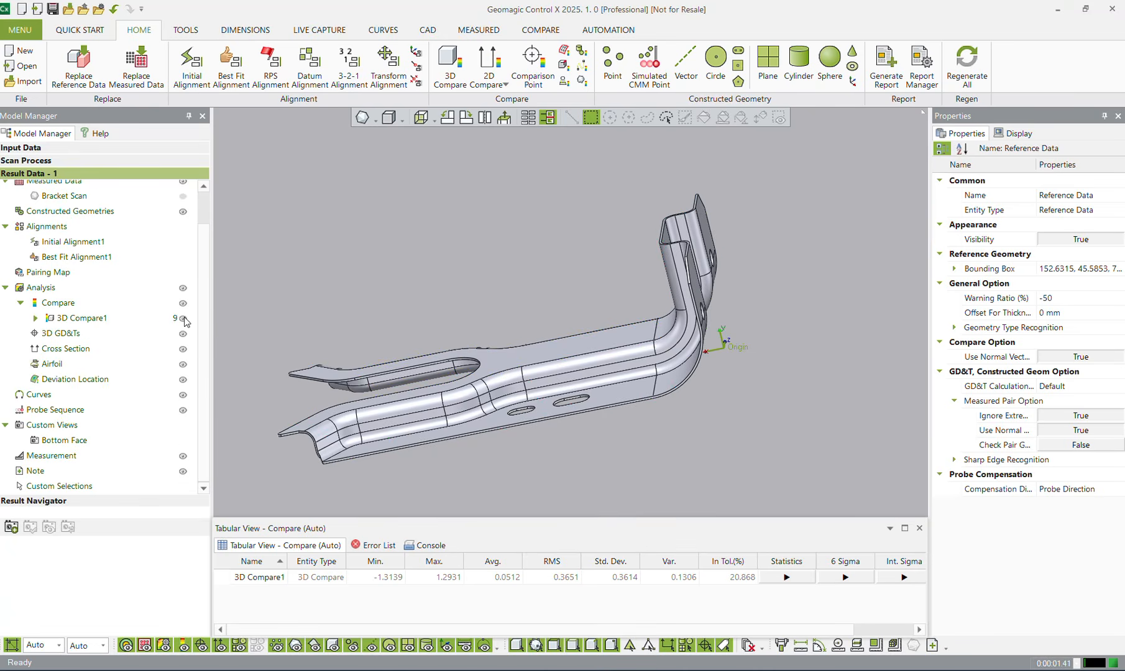
Start a 2D Compare with the long arm's flat upper face as base plane and offset the section 7 mm down into the bracket.
right_click_drag(460, 252, 603, 268)
right_click_drag(558, 232, 494, 230)
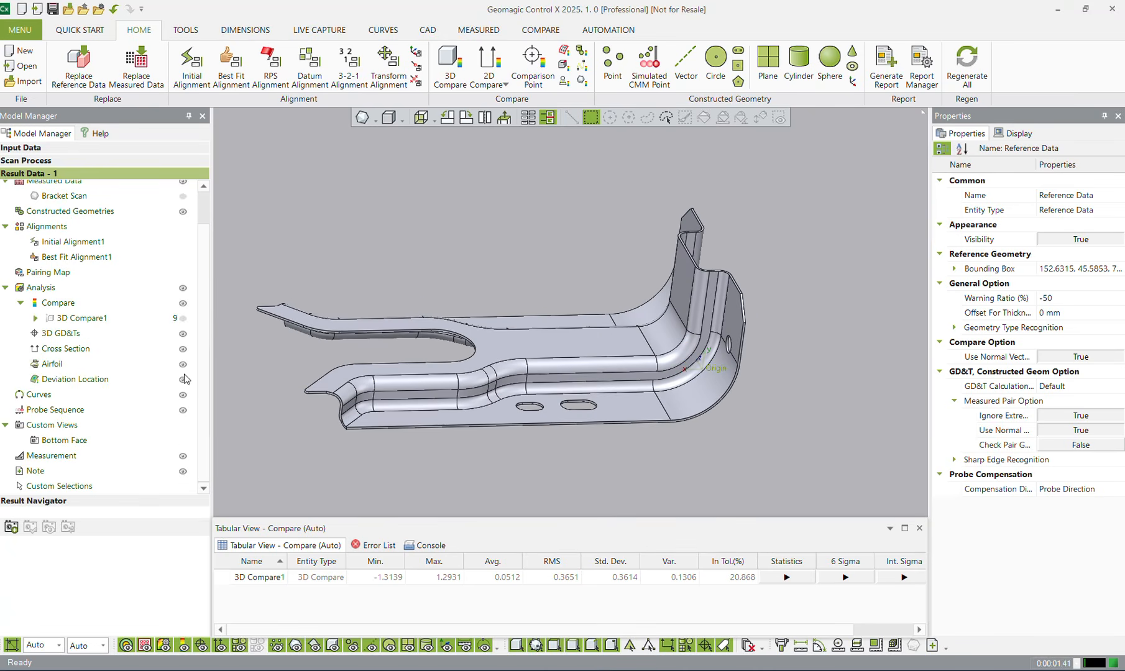
right_click_drag(485, 435, 676, 489)
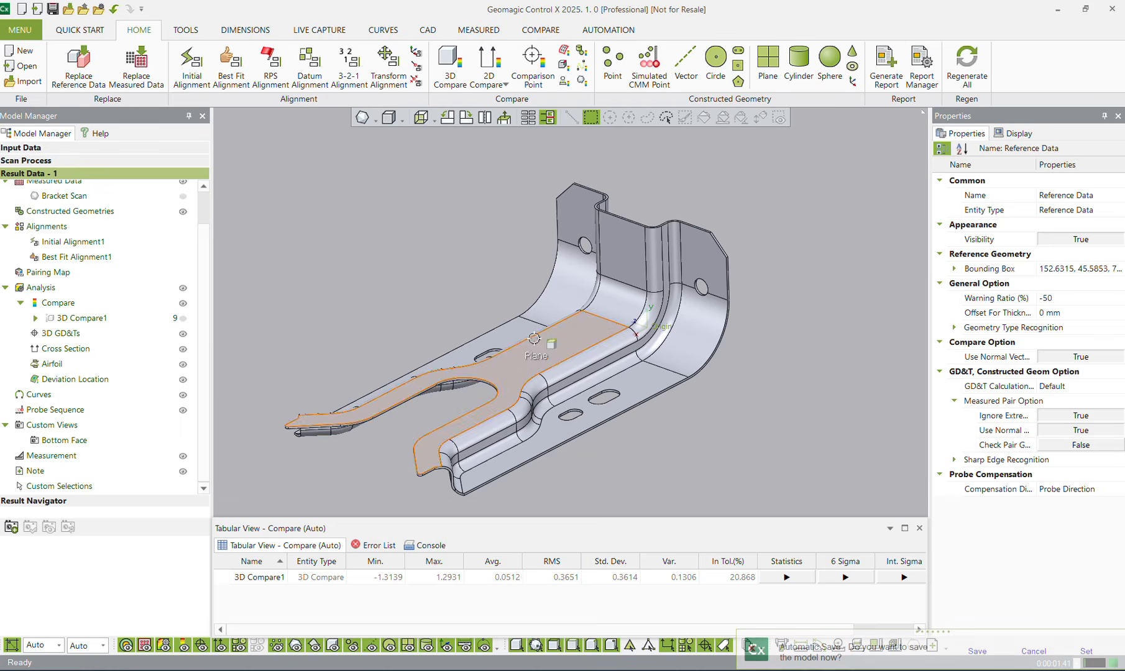
left_click(475, 85)
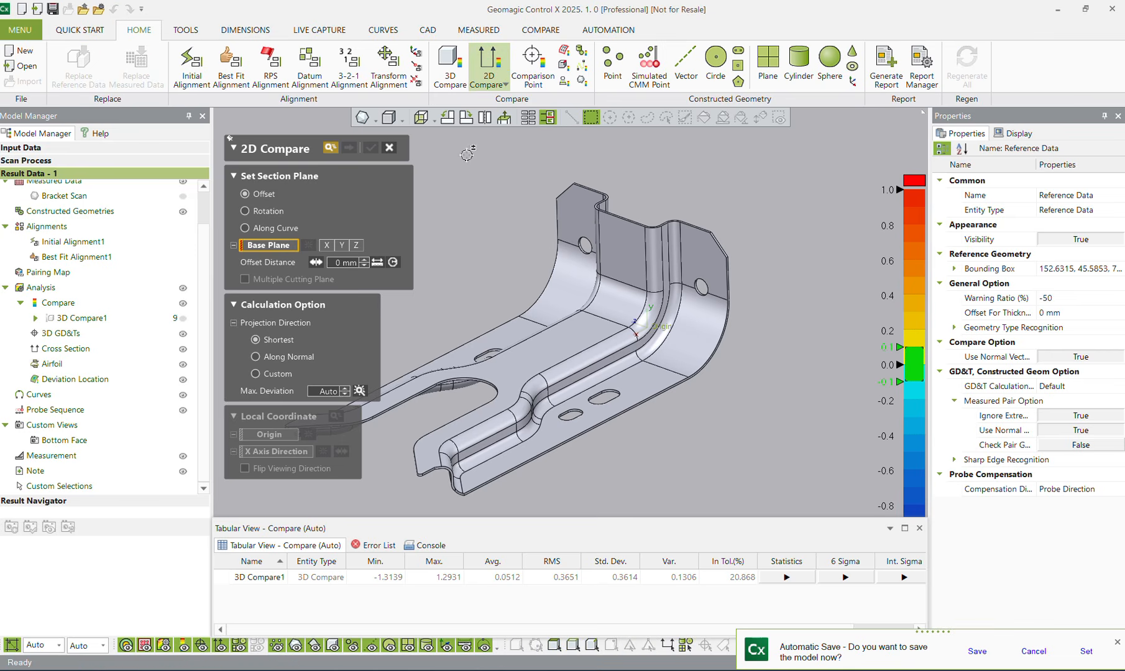
right_click_drag(473, 262, 538, 265)
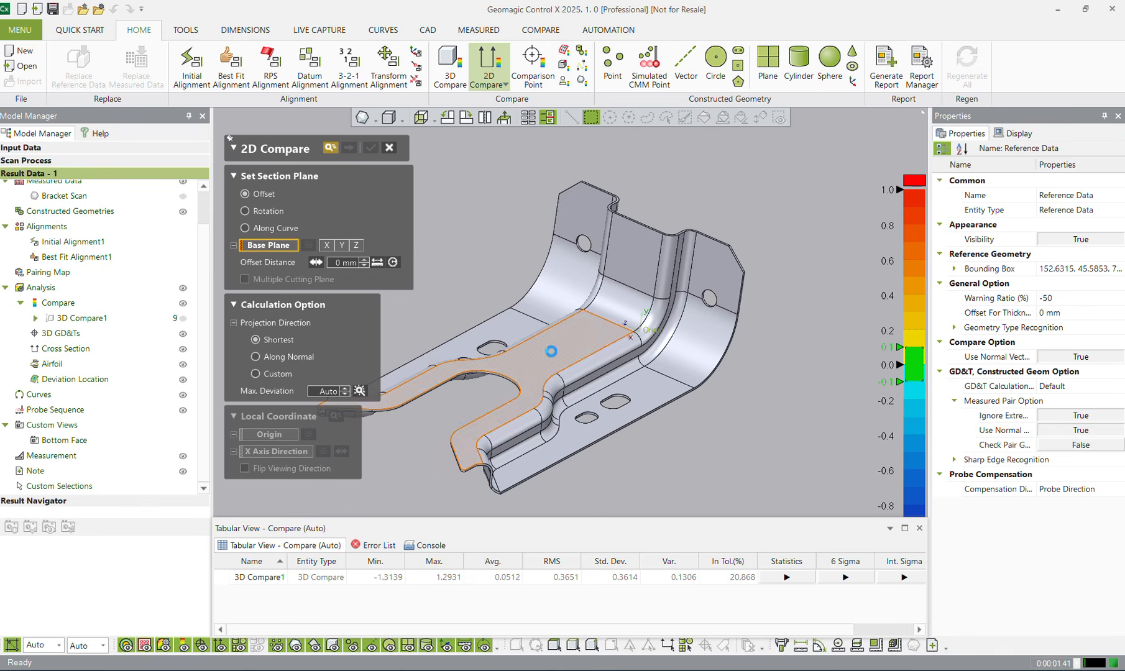
left_click(614, 386)
left_click_drag(640, 322, 639, 346)
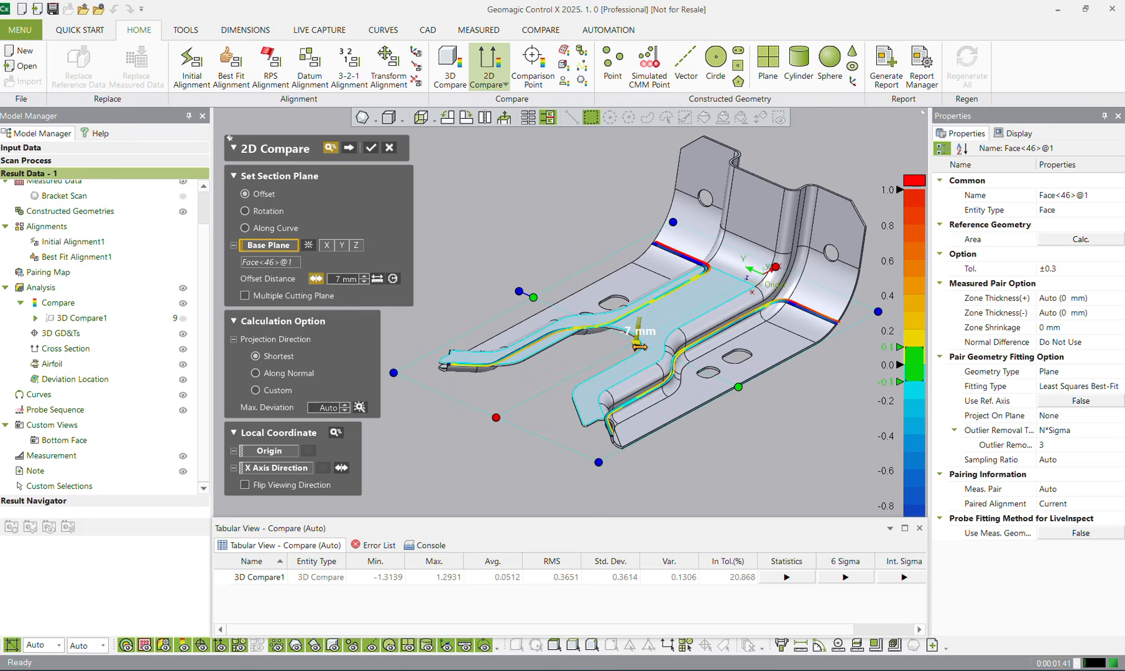
mouse_move(595, 375)
right_mouse_down()
mouse_move(456, 357)
mouse_move(503, 341)
right_mouse_up()
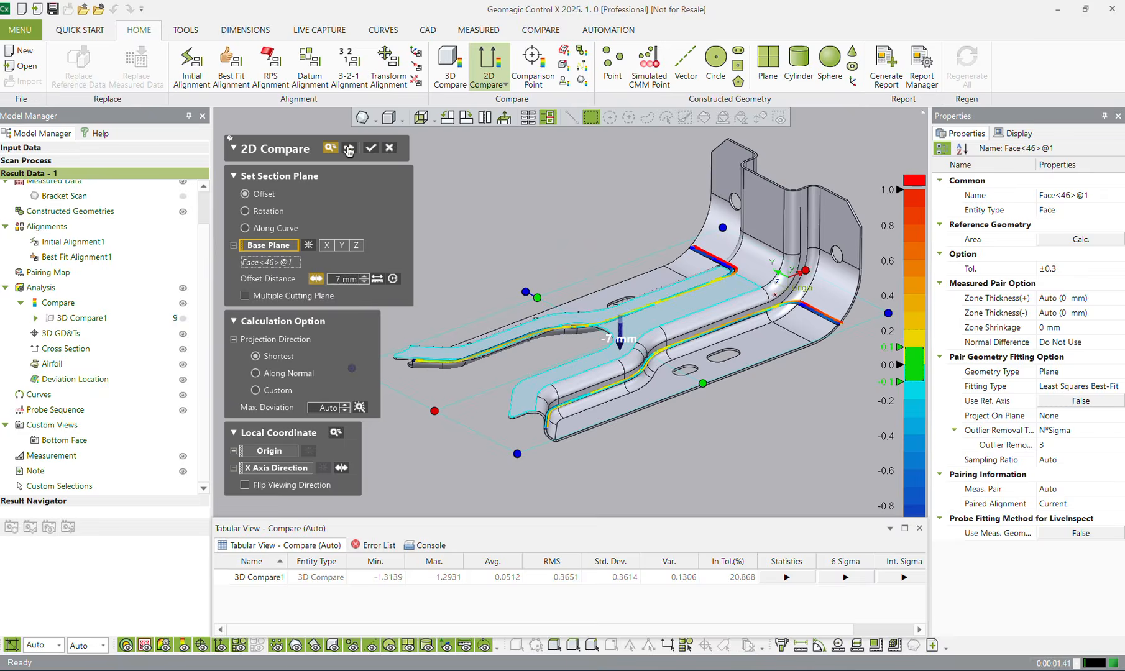
Compute the section comparison and set its whisker multiplier to 9 and whisker display ratio to 39 %.
left_click(349, 150)
right_click_drag(614, 338, 680, 311, "ctrl")
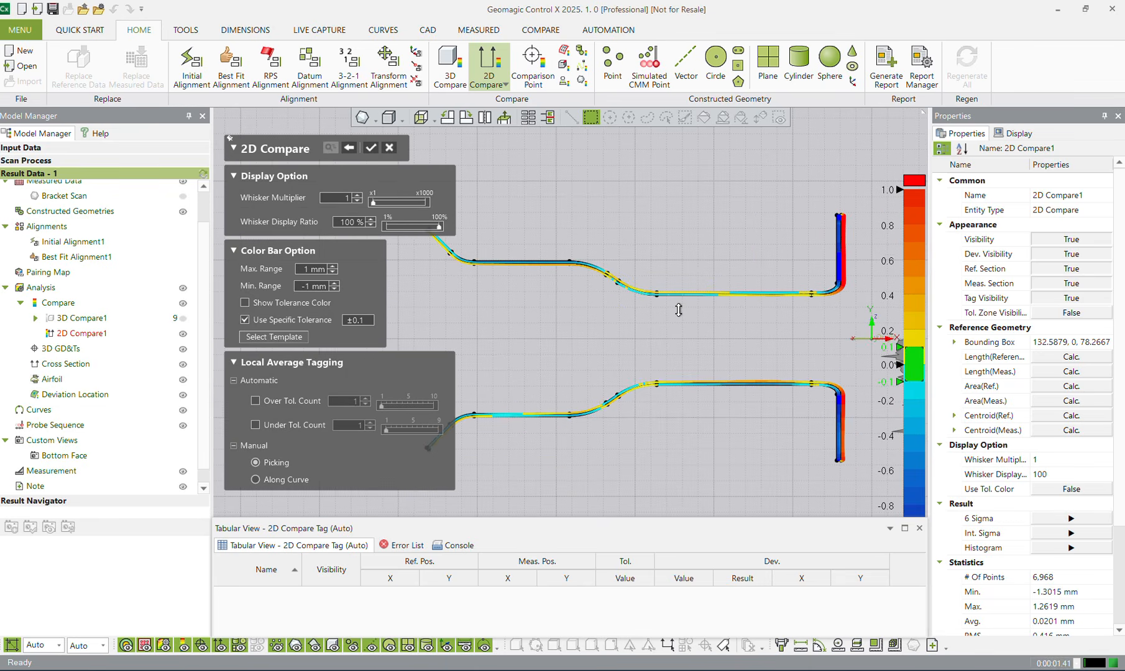
scroll(676, 309, "down", 1)
scroll(672, 294, "up", 3)
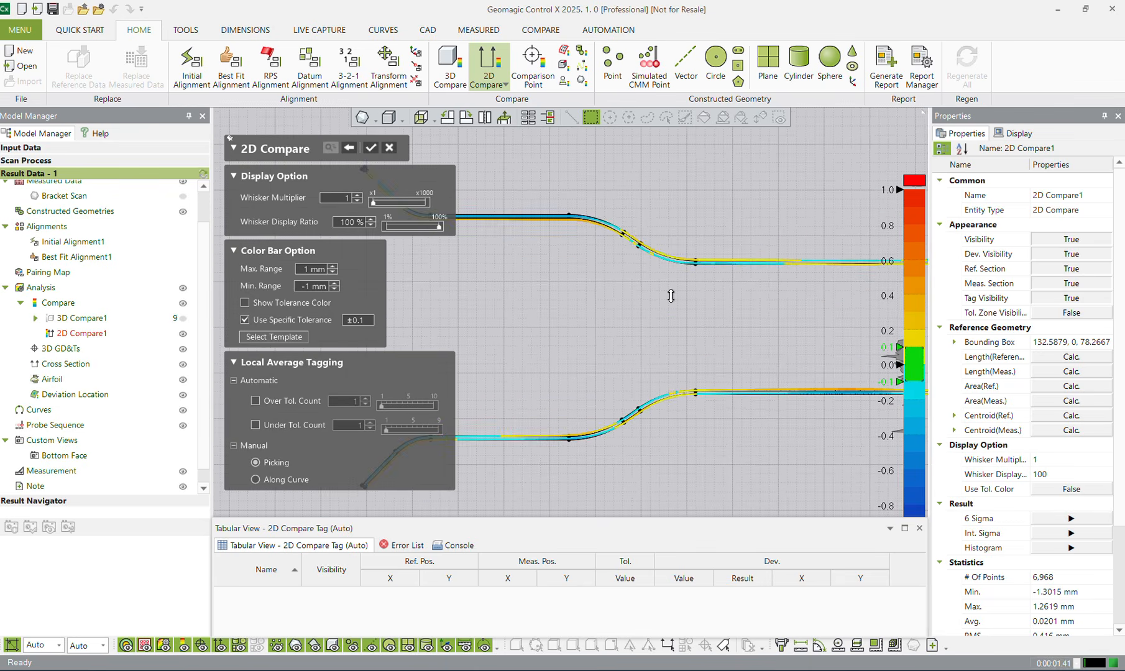
scroll(670, 297, "down", 4)
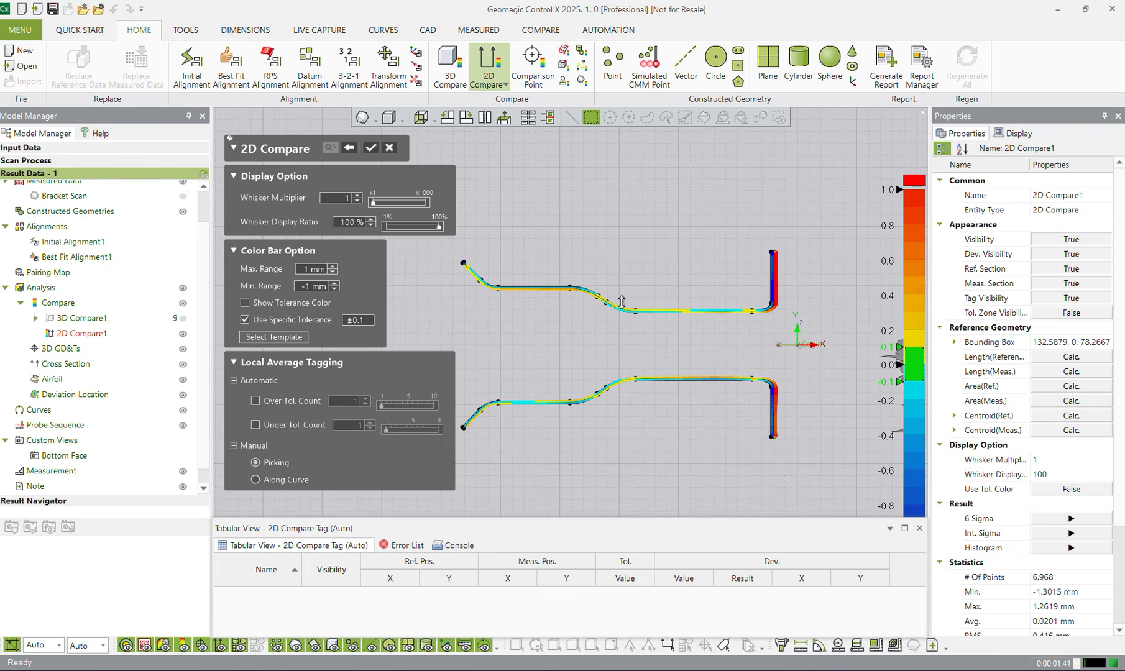
left_click_drag(373, 205, 420, 211)
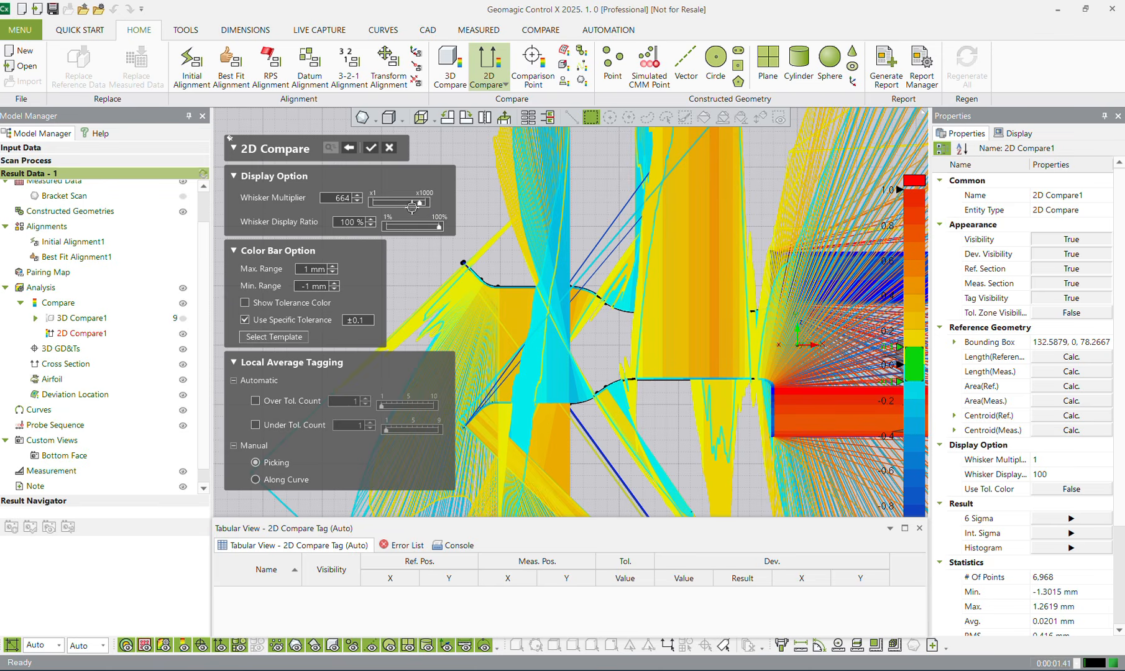
left_click_drag(419, 203, 395, 207)
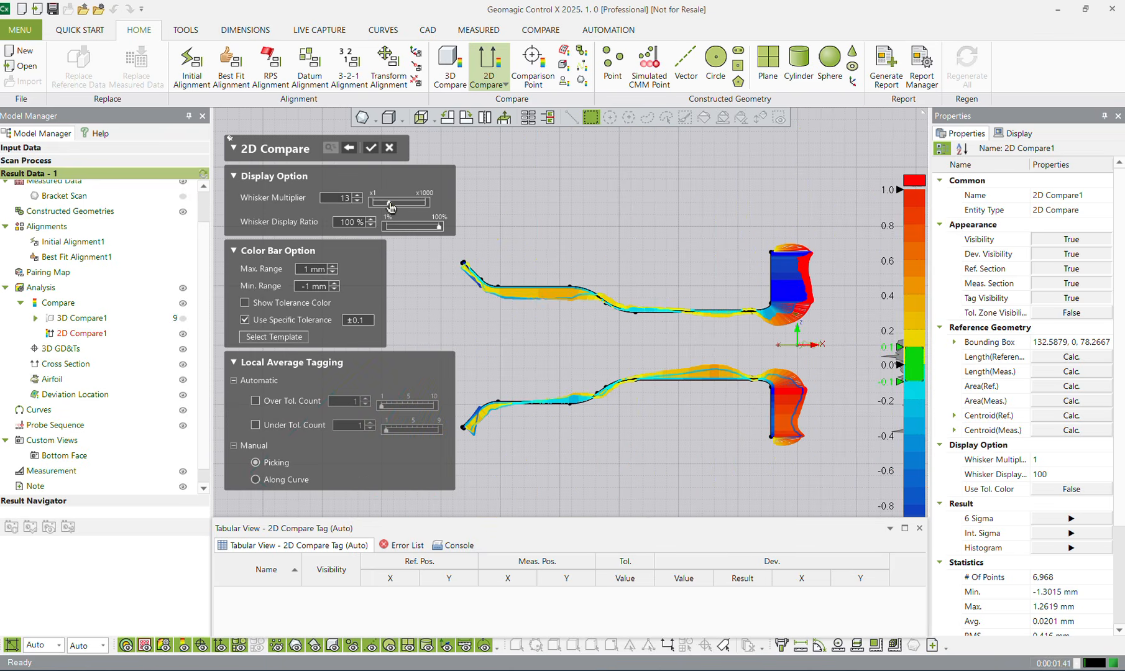
left_click_drag(390, 203, 388, 203)
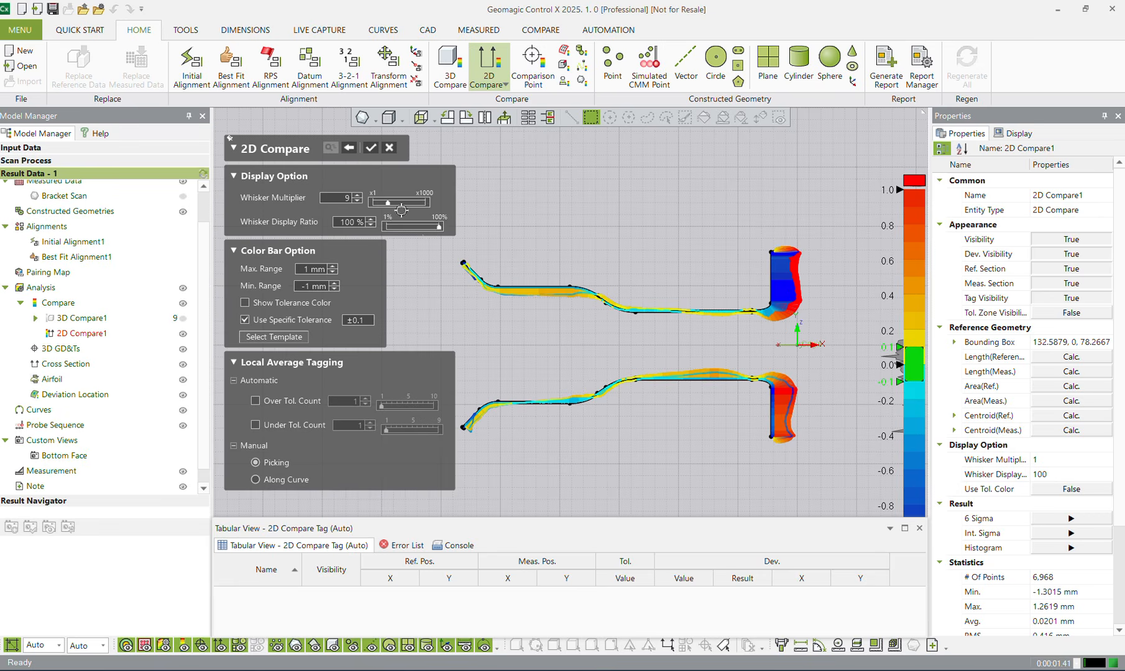
left_click_drag(440, 229, 408, 232)
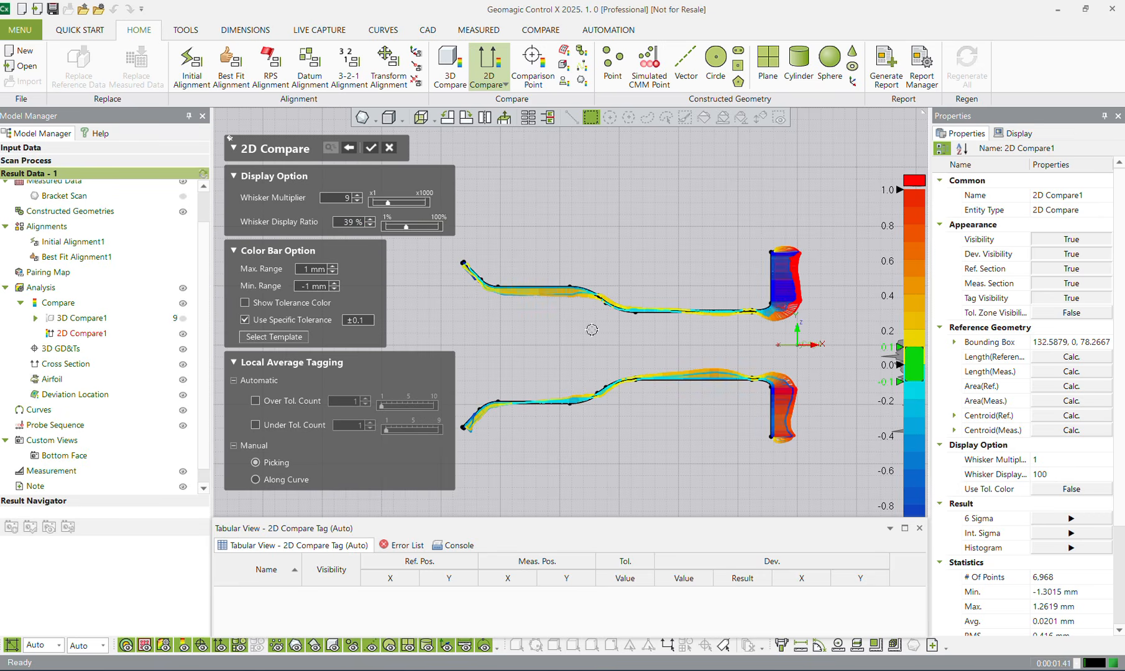
Tag one point on the upper section profile, apply the annotation preset showing only the deviation, and accept the 2D Compare.
scroll(598, 335, "up", 5)
scroll(601, 327, "down", 5)
left_click(524, 287)
right_click(627, 241)
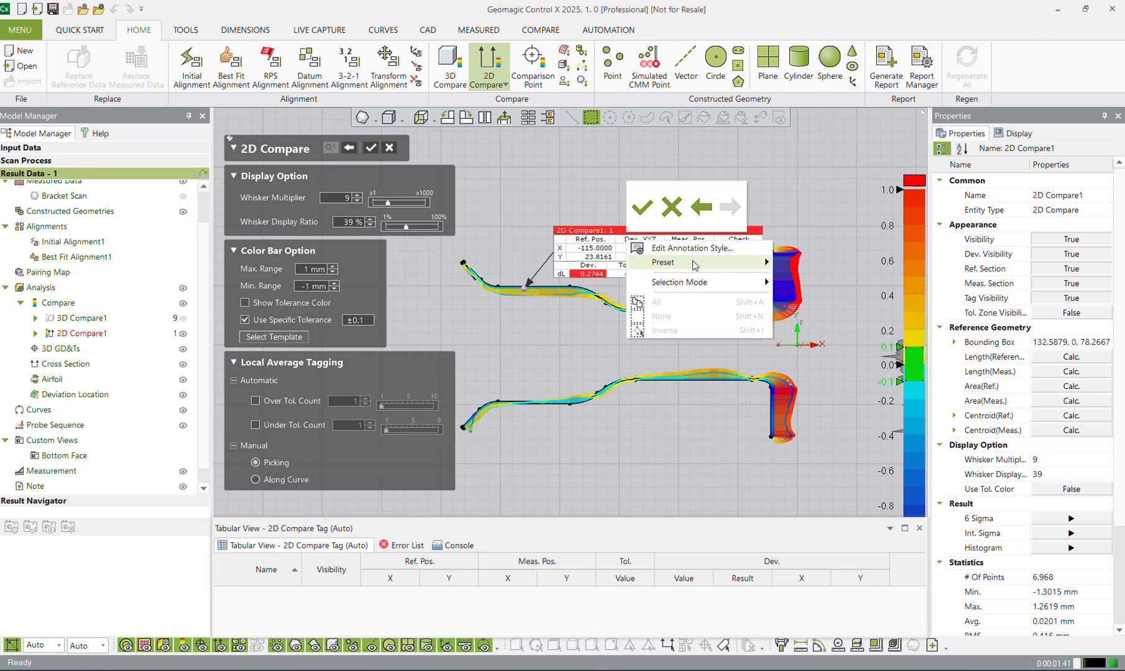
mouse_move(692, 264)
left_click(810, 262)
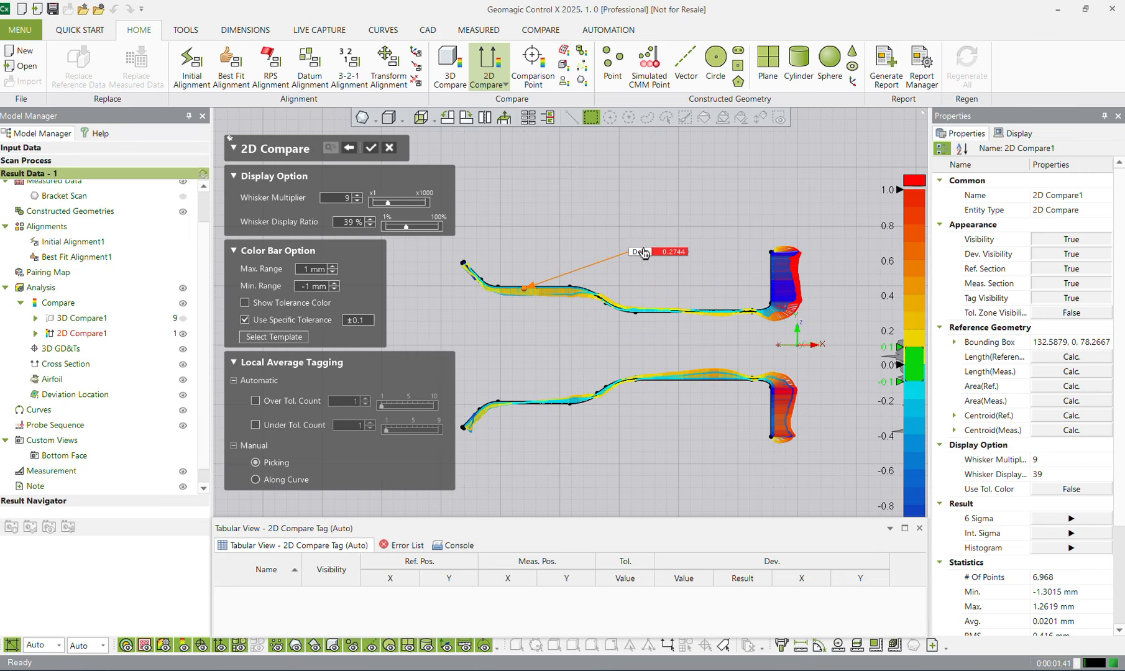
left_click(370, 148)
Check the 2D Compare result on the bracket, then hide it.
left_click(92, 335)
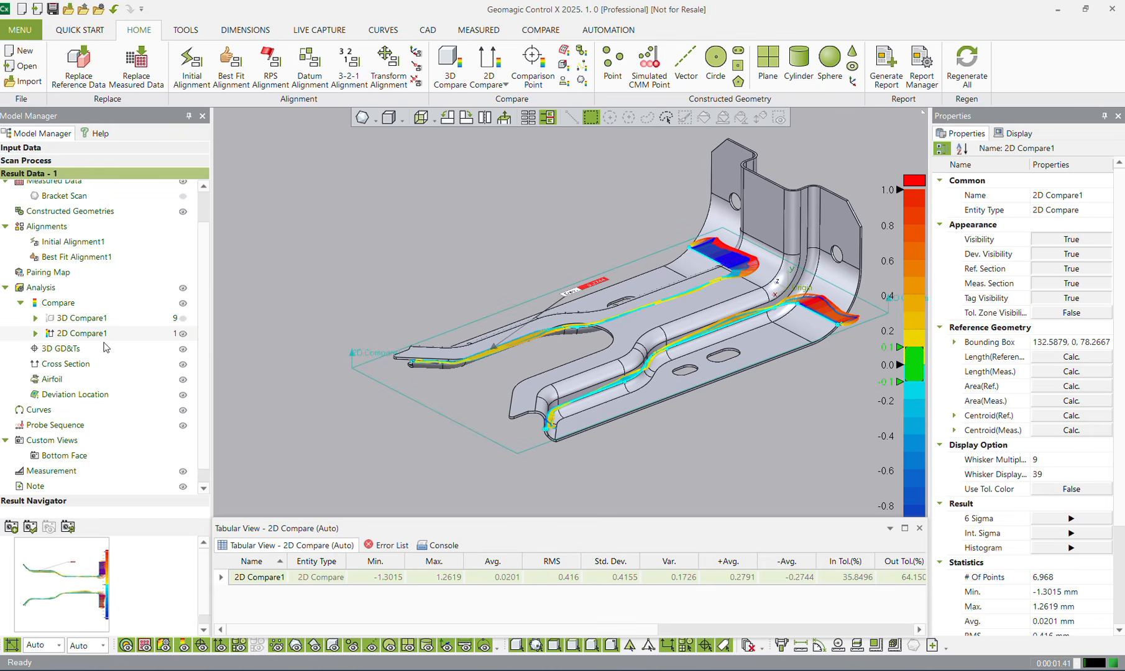
left_click(332, 435)
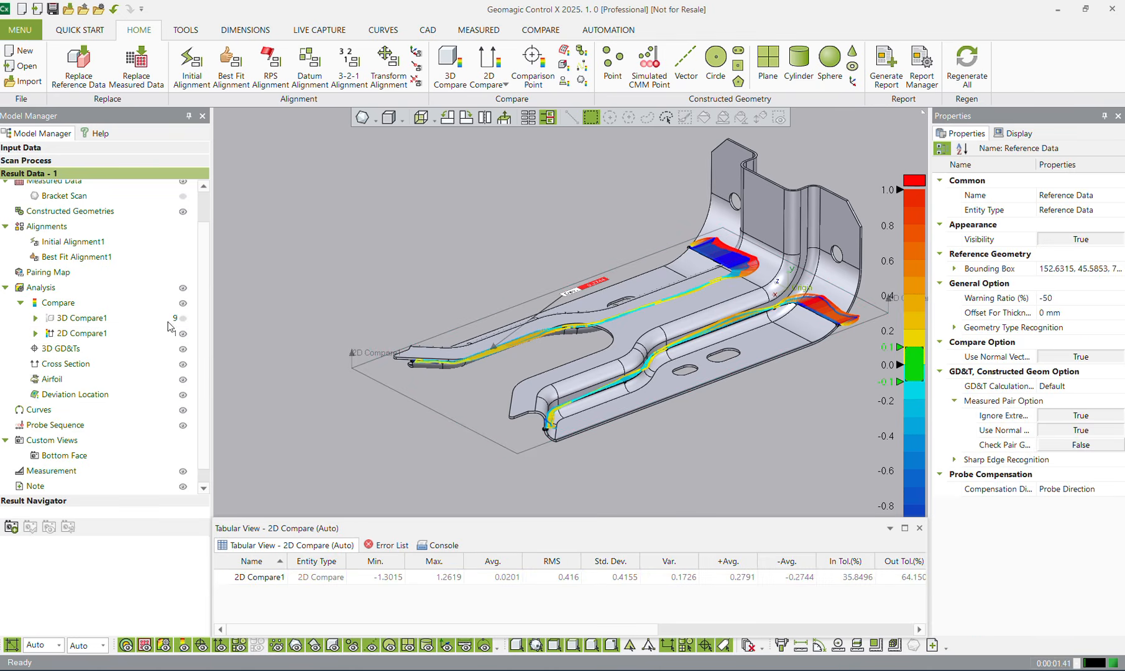
left_click(183, 336)
right_click_drag(437, 271, 469, 251)
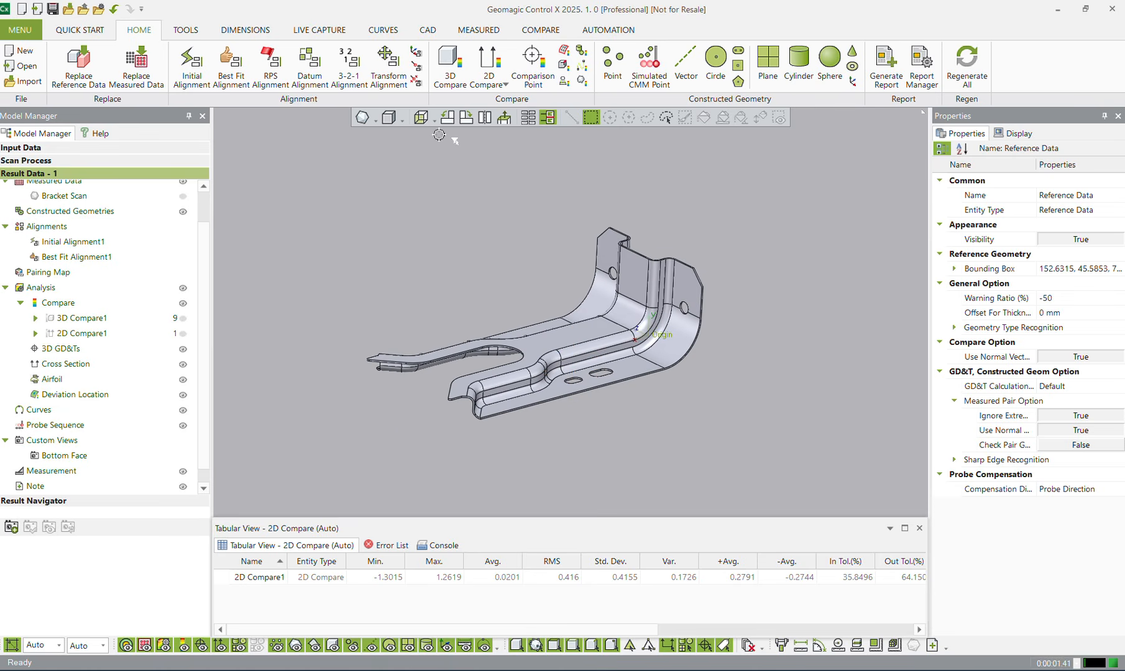
Add an angular Smart Dimension with ±0.5° tolerance between the long arm's flat upper face and the upright central face.
left_click(476, 30)
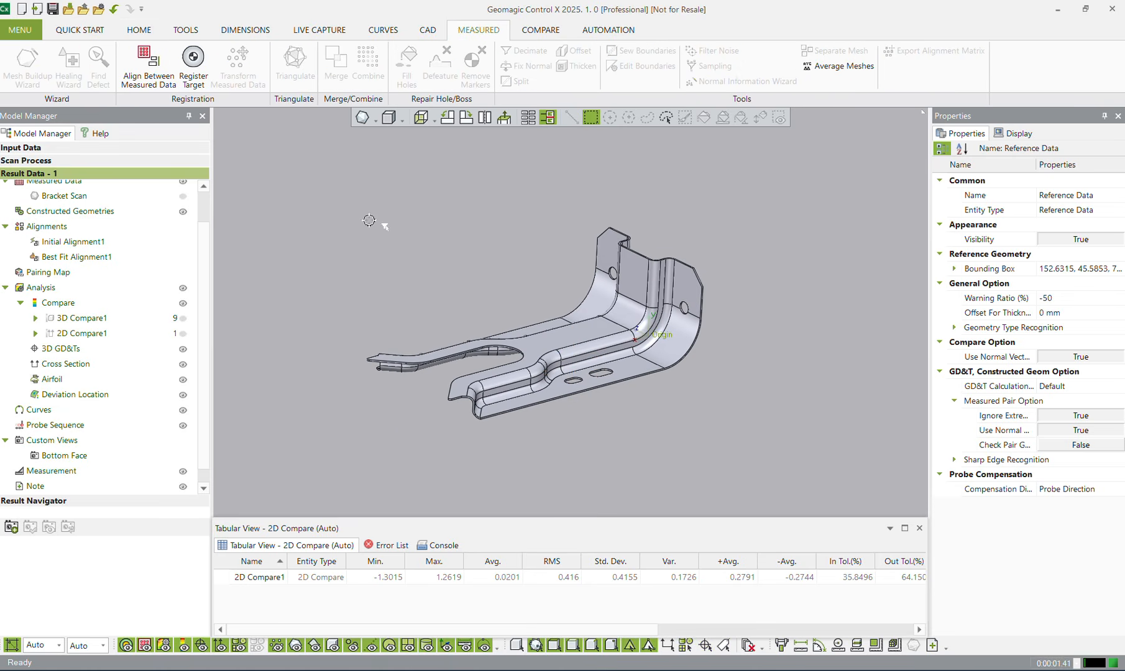
left_click(245, 30)
left_click(167, 66)
right_click_drag(501, 322, 507, 246)
left_click(594, 327)
right_click_drag(616, 346, 569, 363)
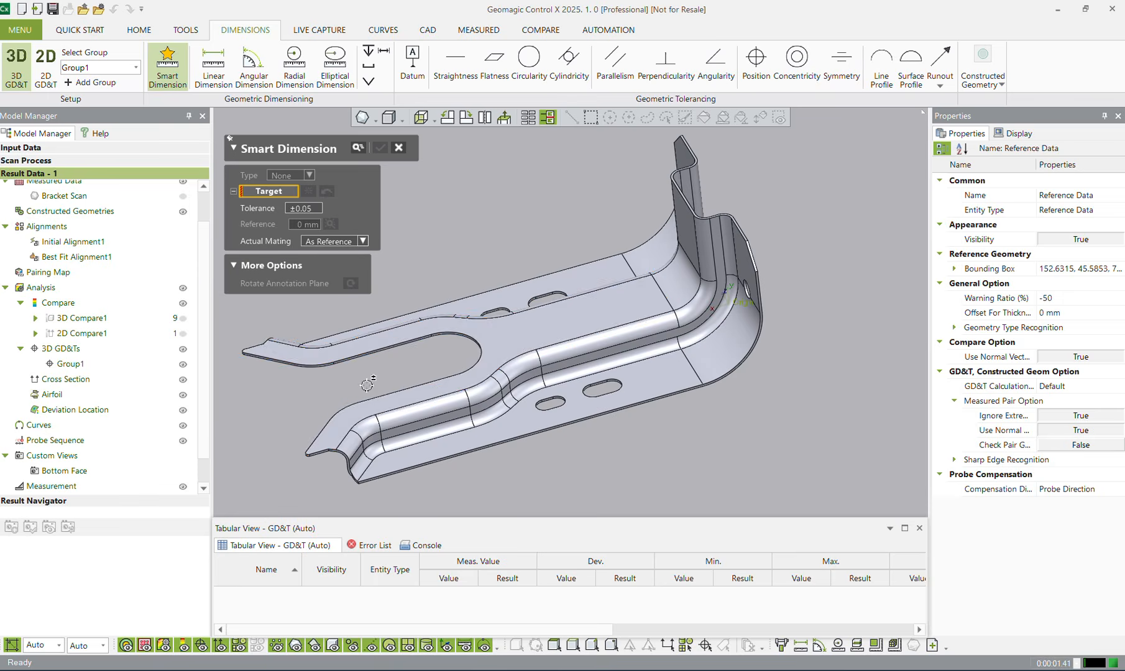
left_click(561, 316)
right_click_drag(587, 301, 612, 248)
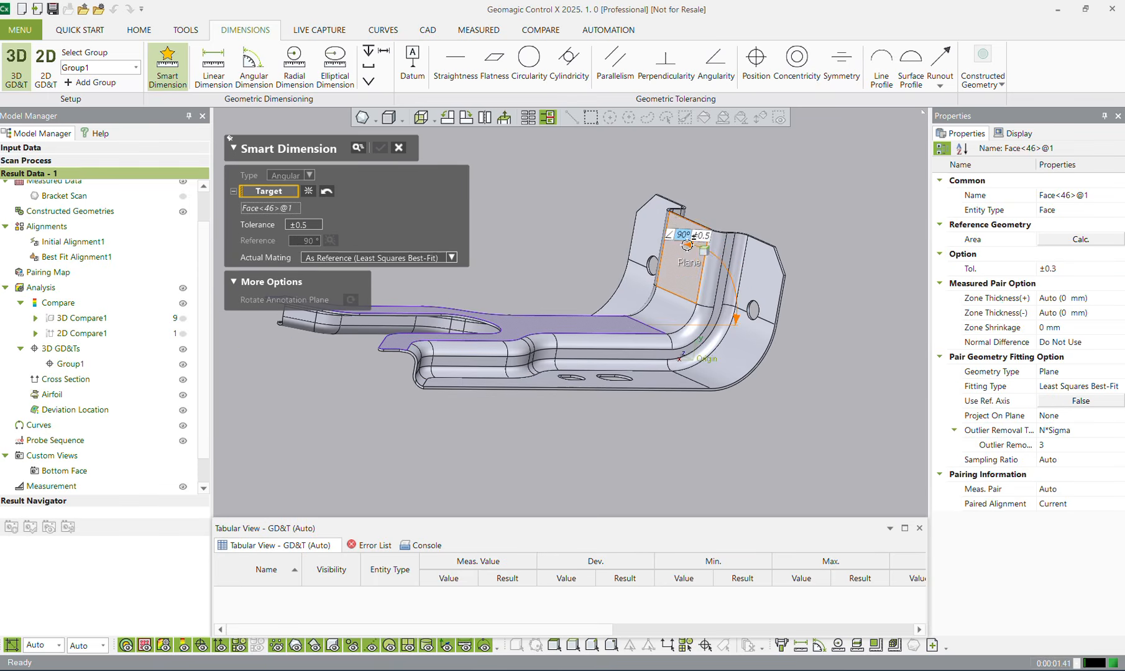
left_click(697, 233)
right_click_drag(532, 270, 530, 282)
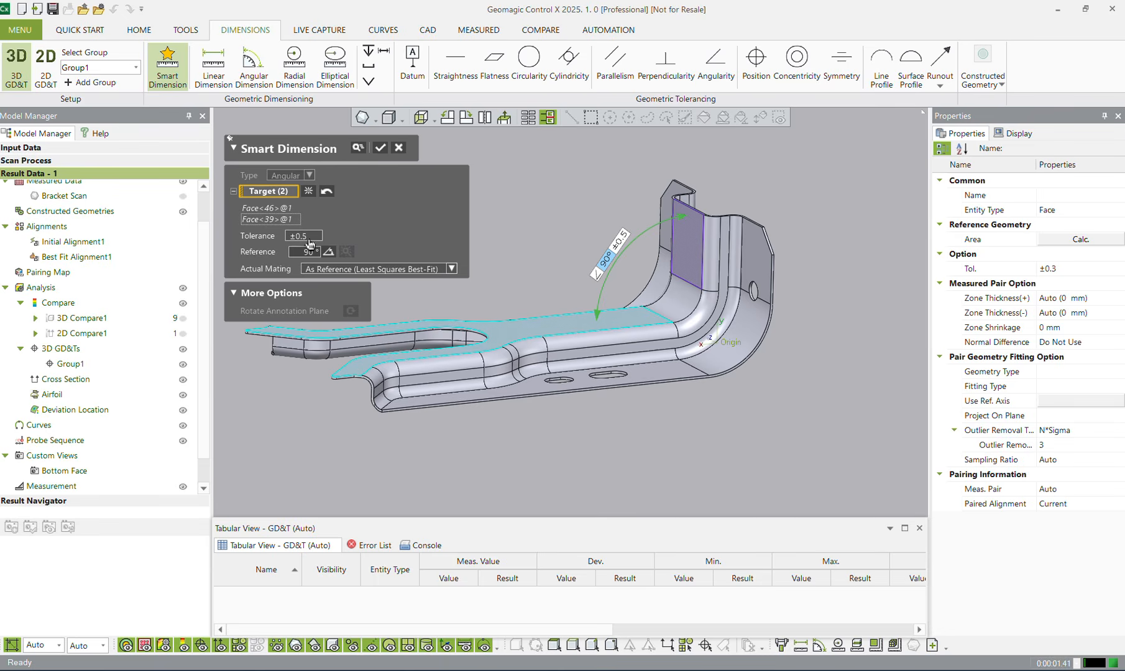
left_click(379, 150)
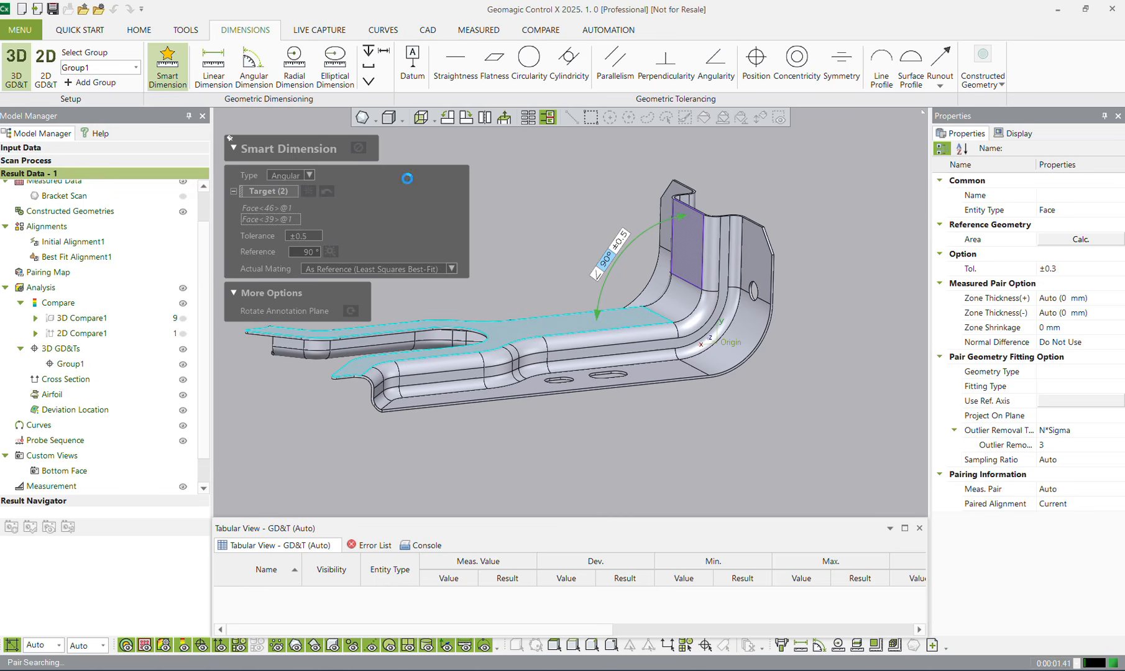
Review the angular dimension's measured value and deviation in the GD&T results table.
left_click(489, 212)
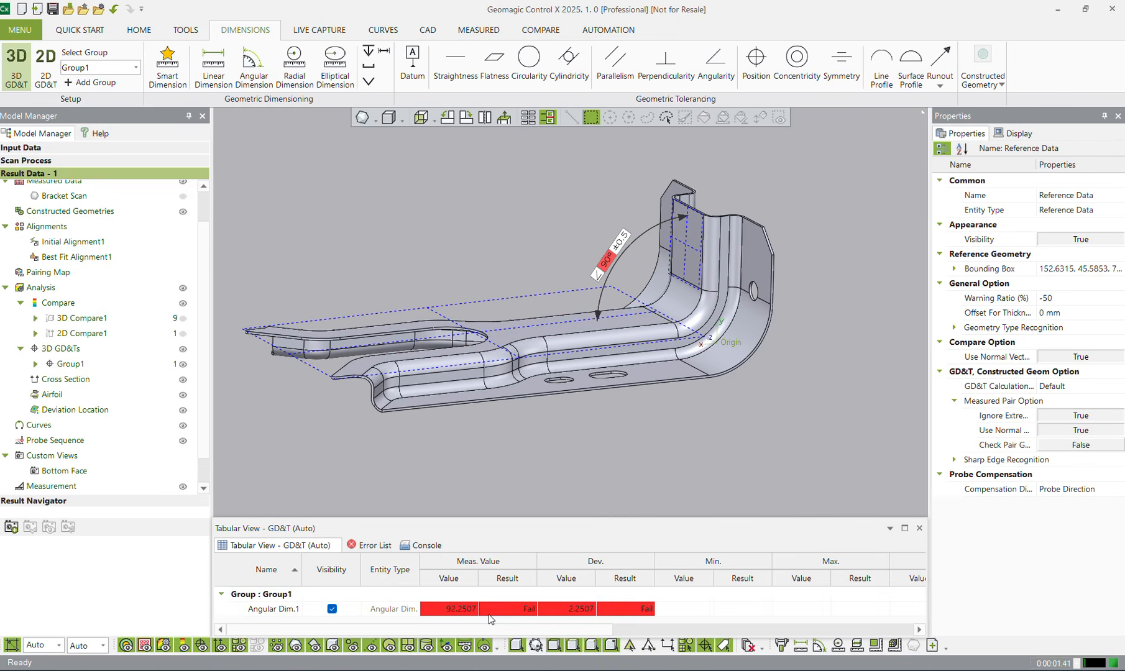
left_click(455, 613)
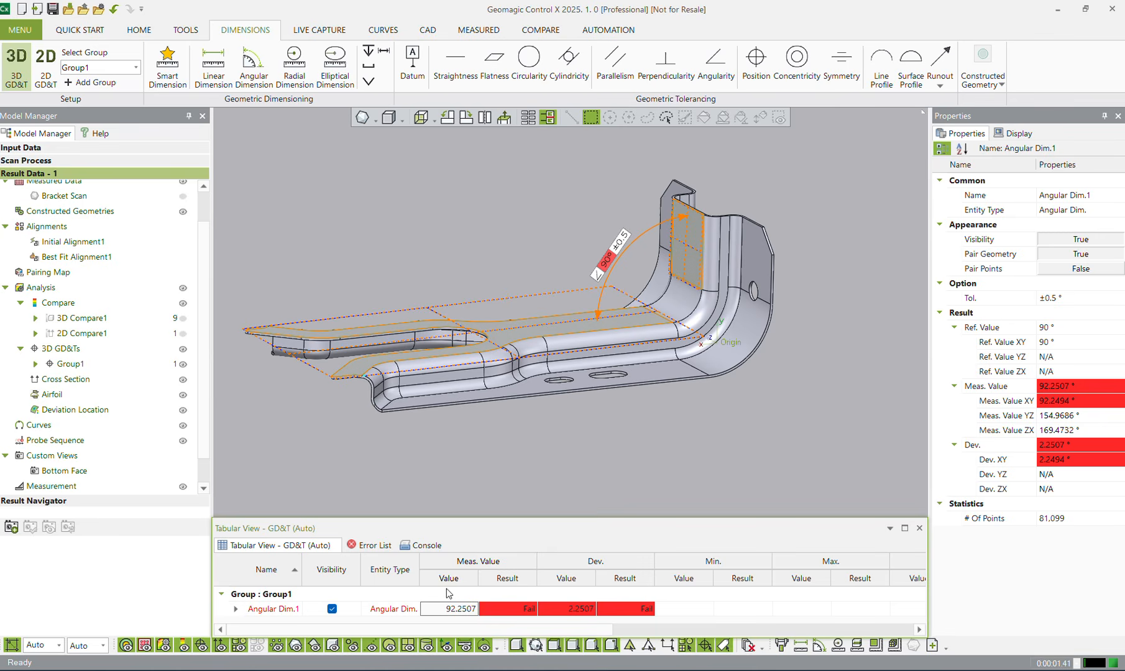
left_click(542, 465)
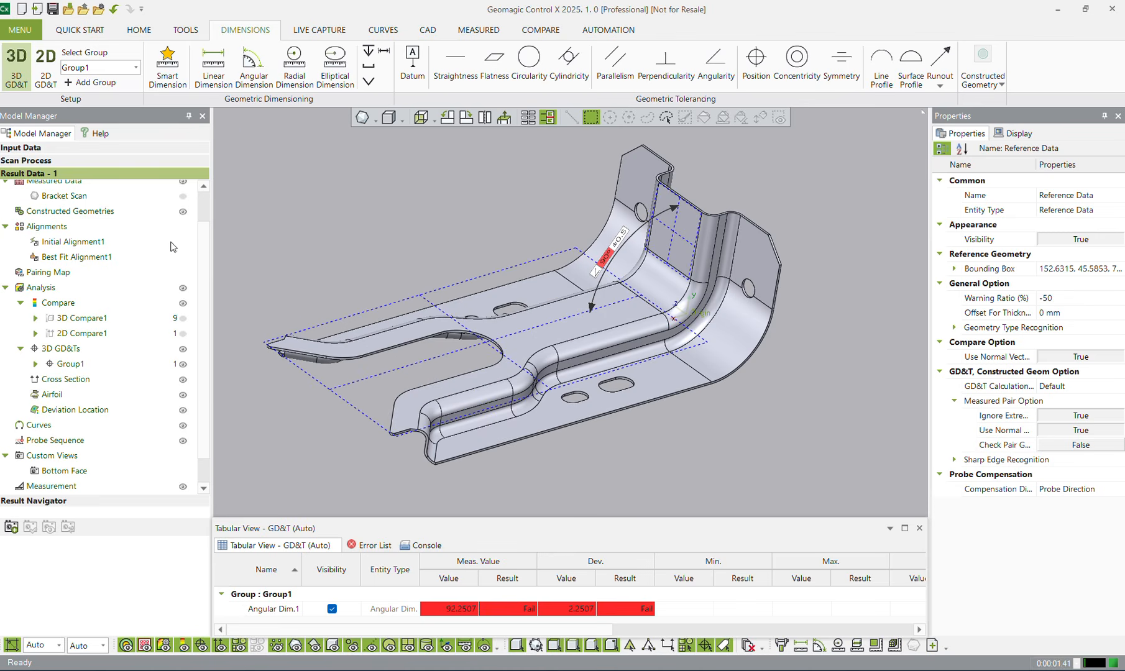
Show the bracket scan over the reference model and inspect the bend between the two dimensioned faces.
scroll(173, 246, "up", 1)
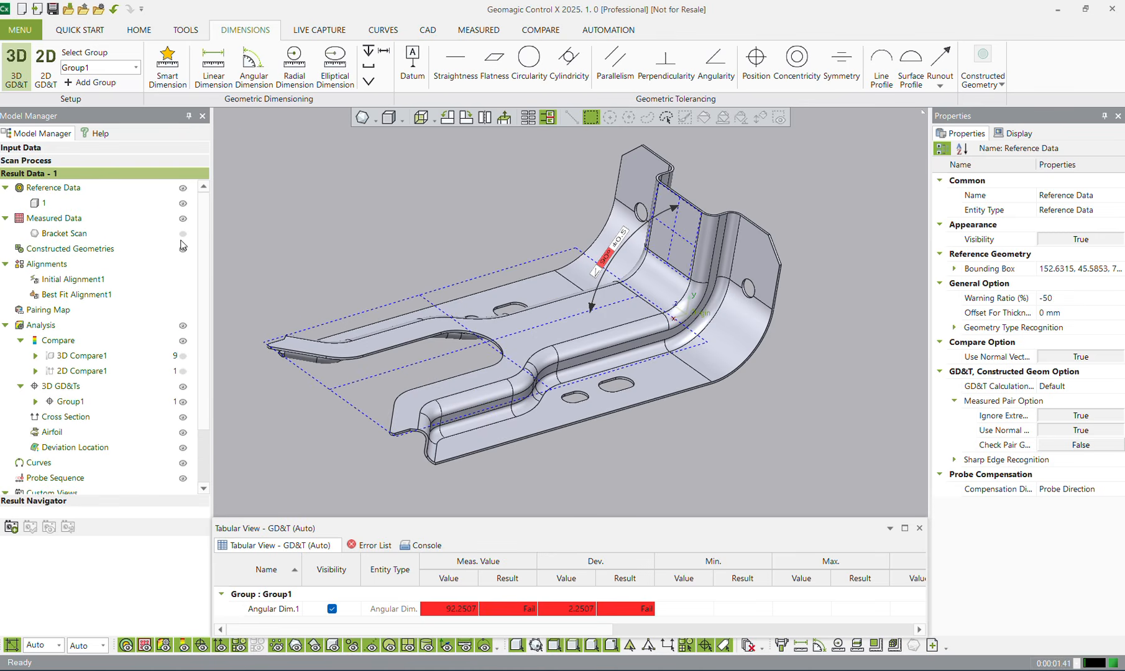
left_click(182, 236)
right_click_drag(456, 305, 681, 246)
scroll(540, 271, "up", 3)
right_click_drag(777, 236, 789, 160)
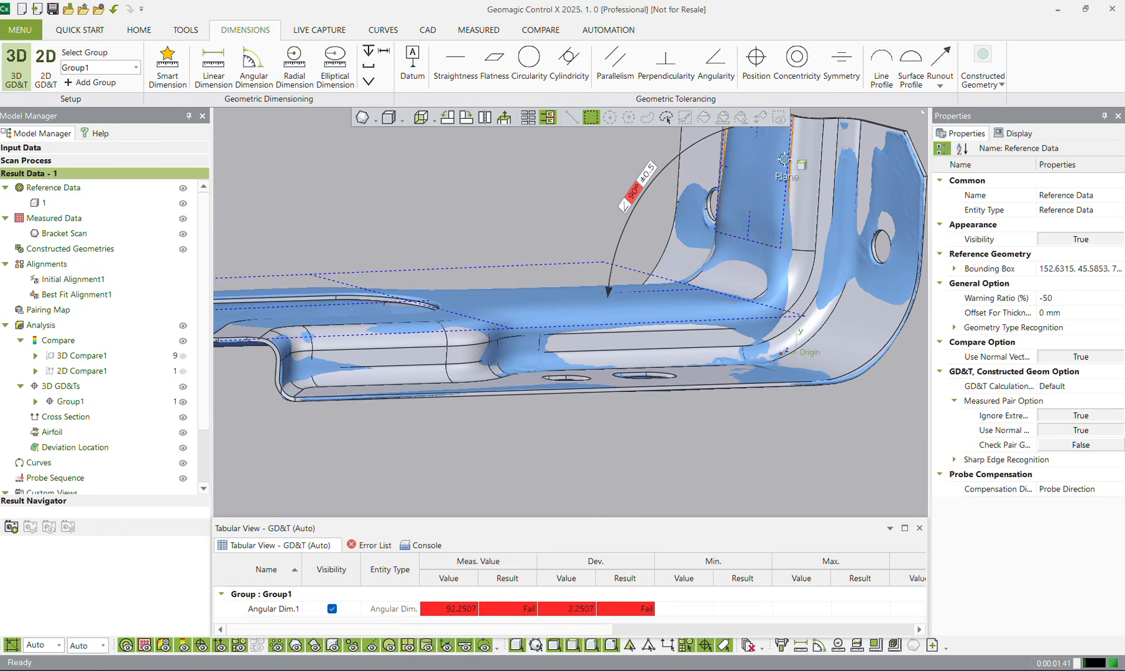
scroll(684, 313, "down", 3)
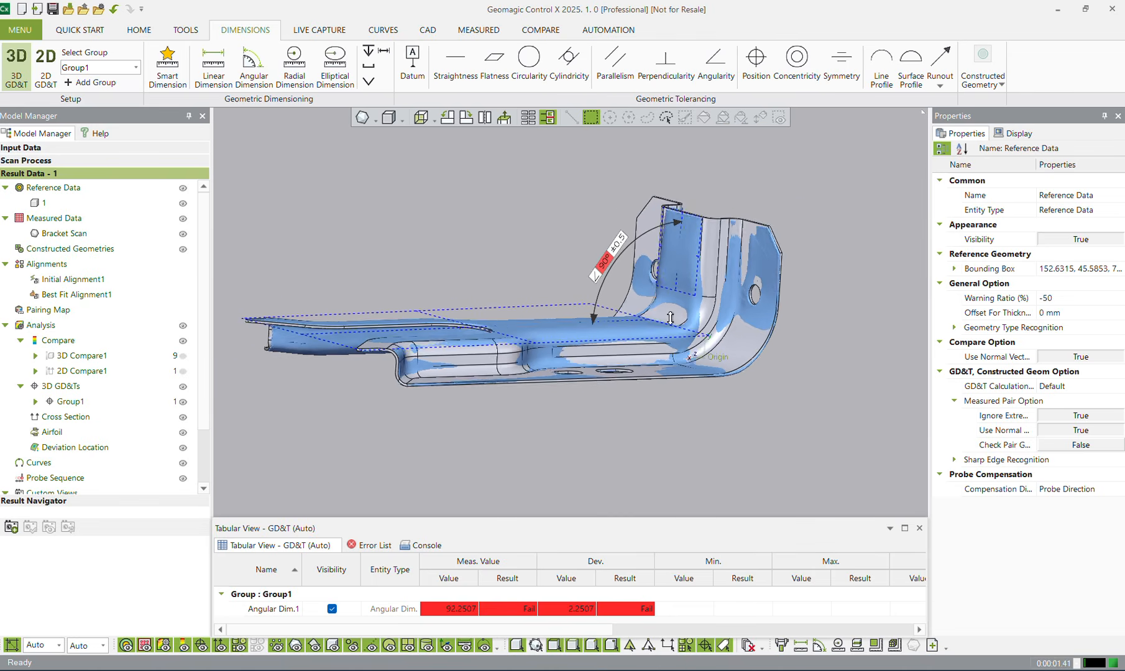
right_click_drag(684, 313, 652, 247)
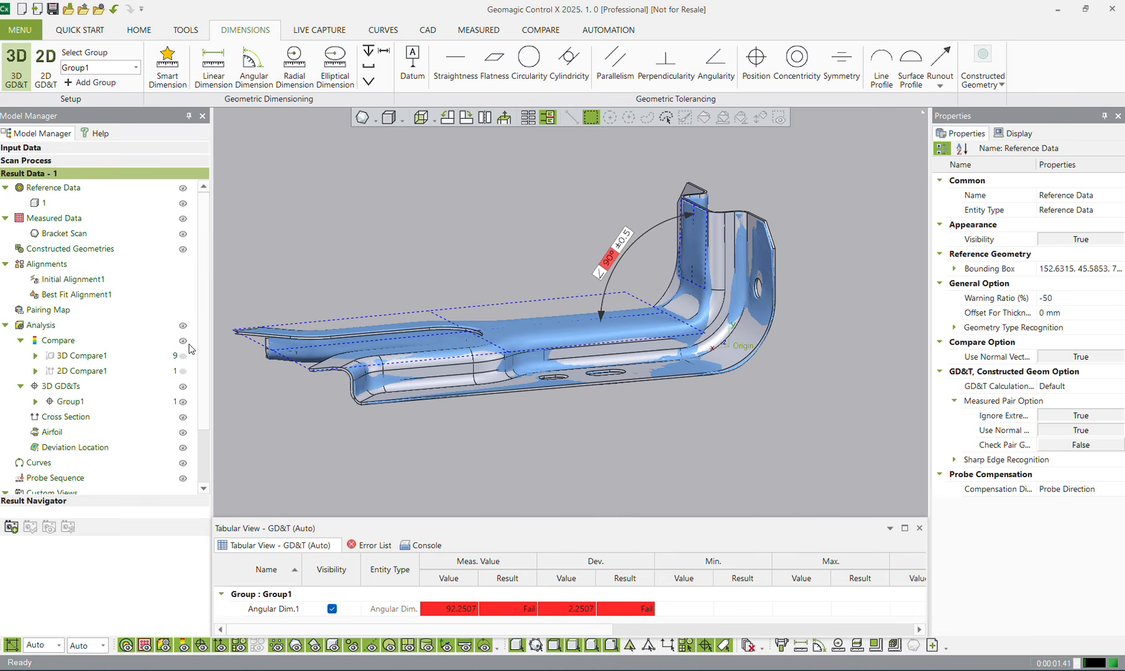
Hide the bracket scan and add a linear dimension between the centers of the round holes in the two upright flanges.
left_click(182, 234)
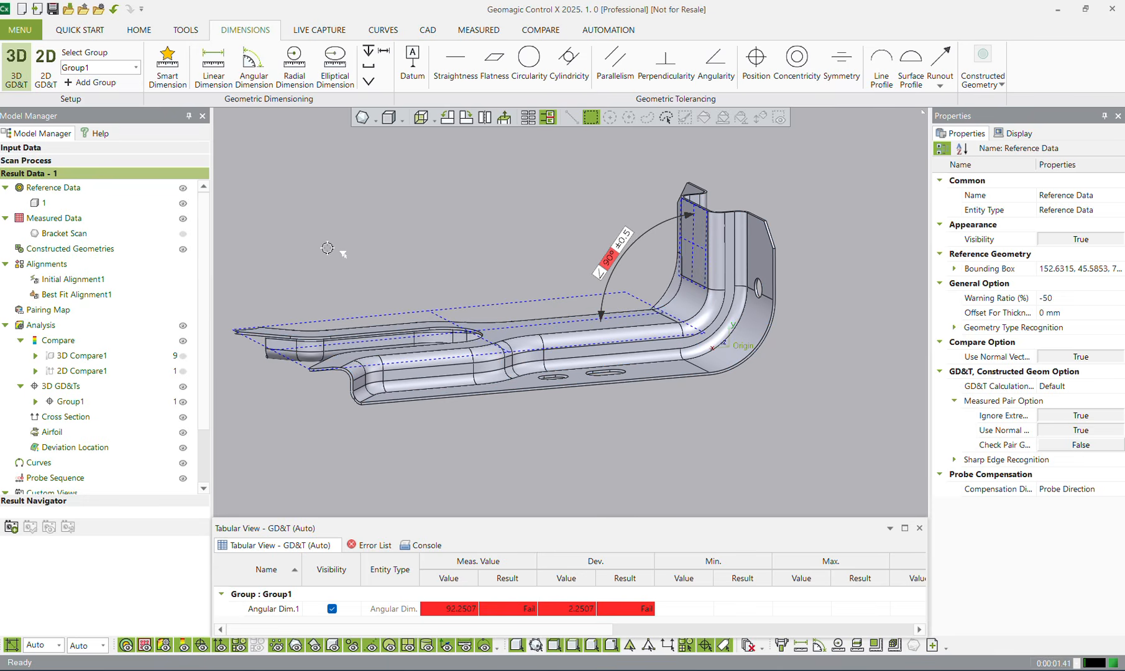
left_click(214, 67)
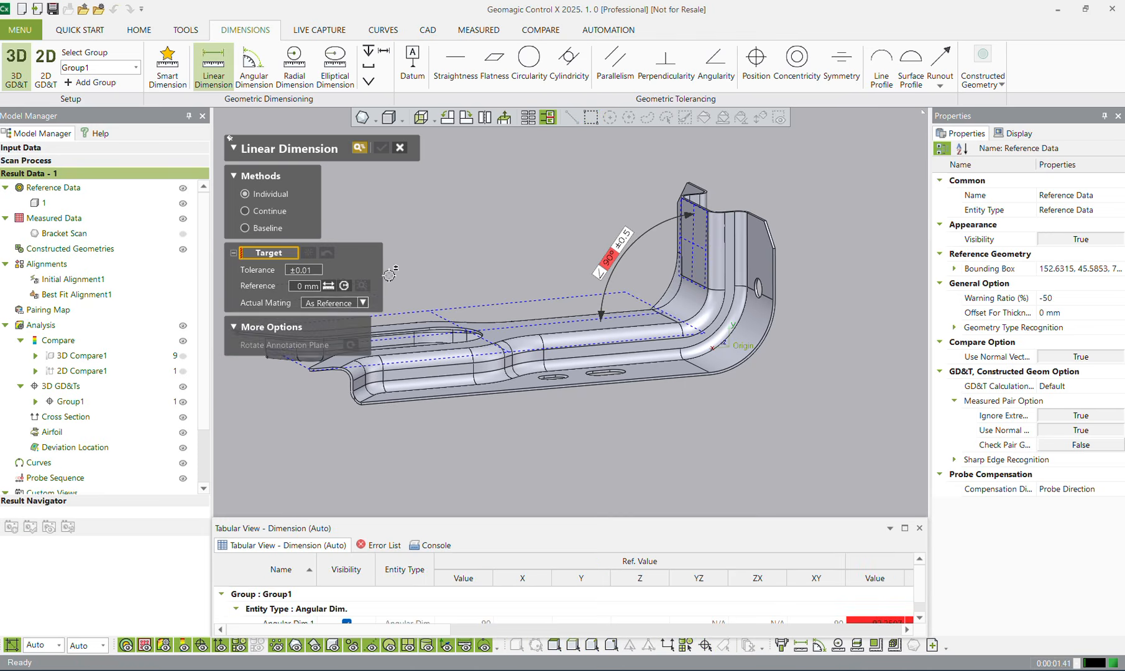
scroll(448, 263, "up", 3)
right_click_drag(449, 264, 704, 302)
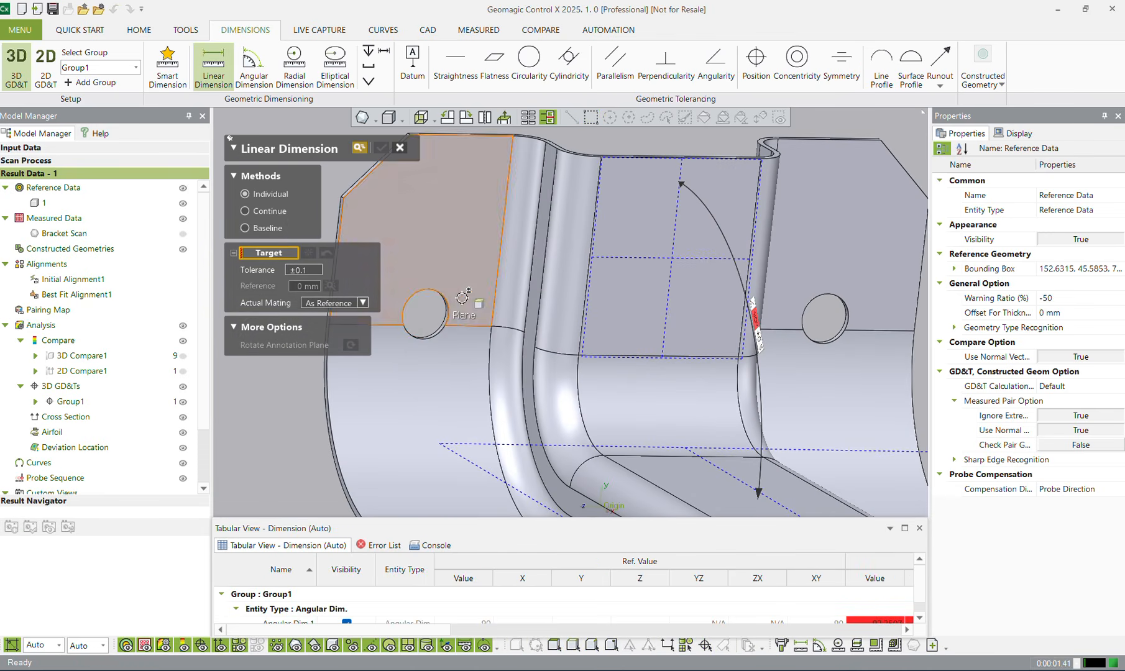
scroll(432, 330, "up", 3)
right_click_drag(539, 357, 640, 373, "ctrl")
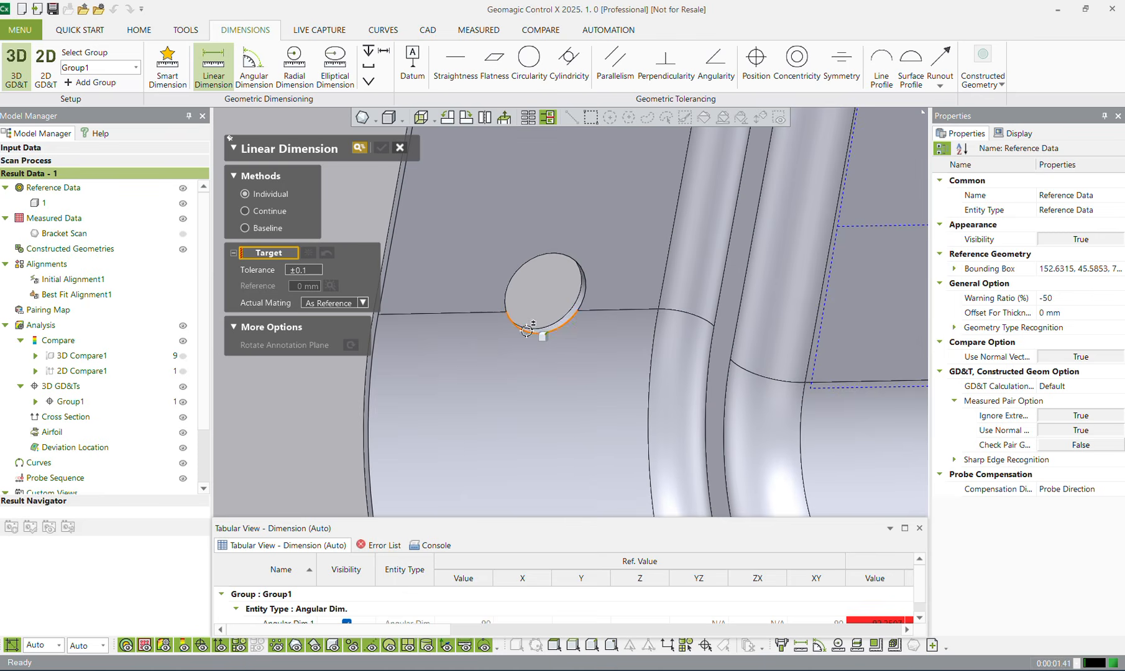
left_click(542, 332)
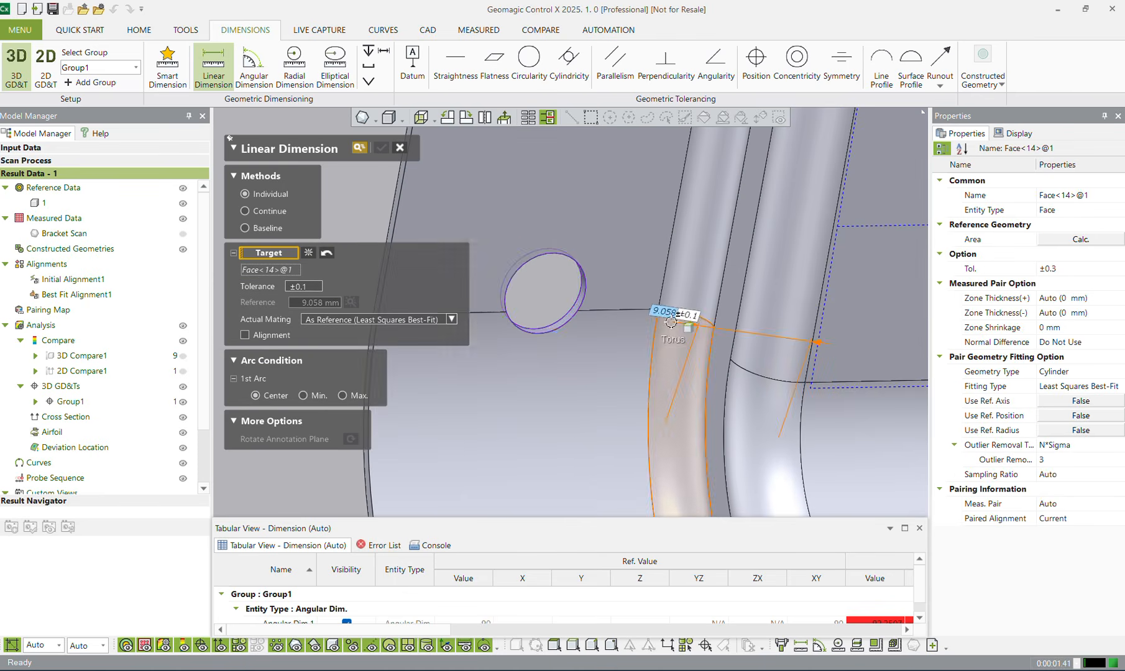
scroll(673, 315, "down", 3)
right_click_drag(772, 341, 748, 321)
middle_click_drag(852, 298, 378, 373)
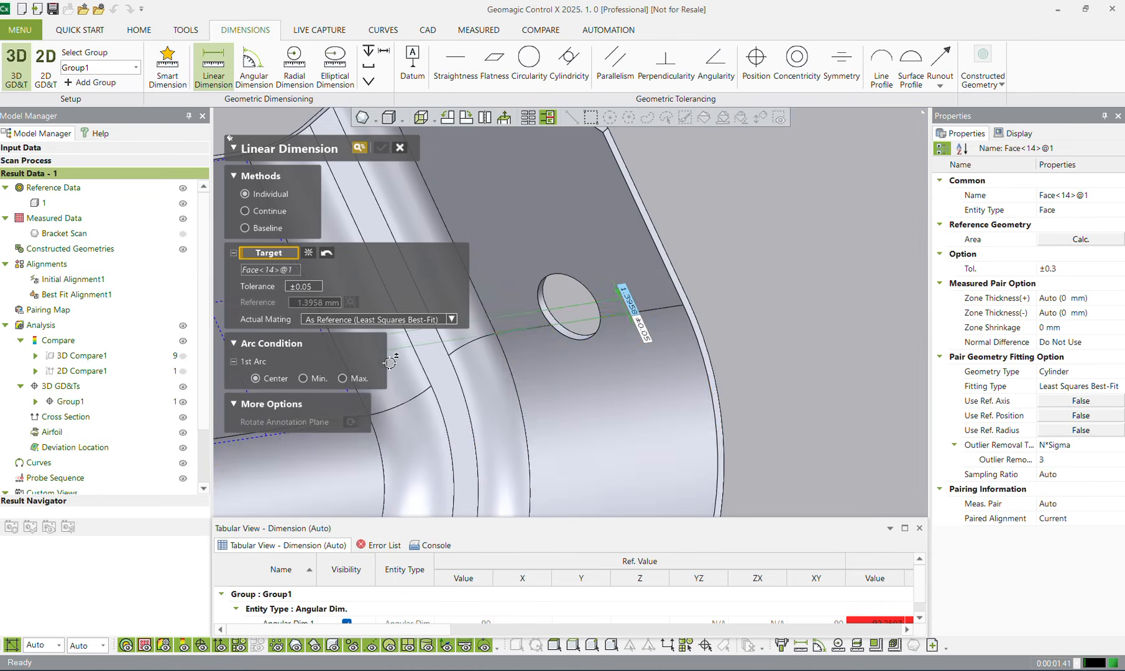
left_click(562, 330)
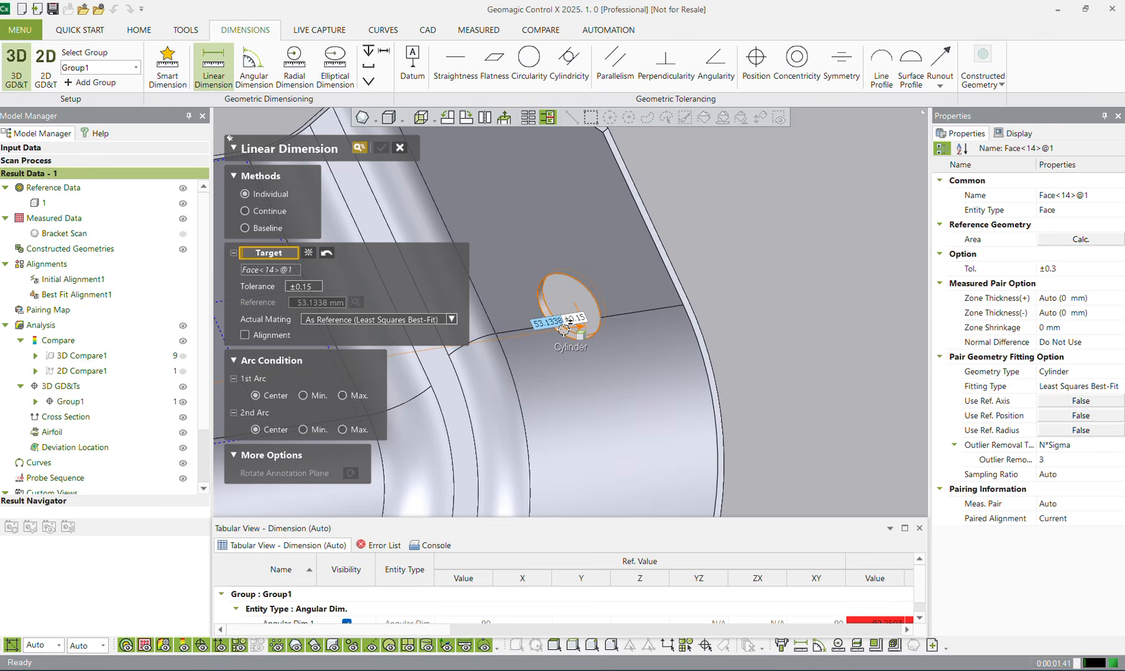
right_click_drag(561, 331, 636, 300)
middle_click_drag(637, 300, 815, 302)
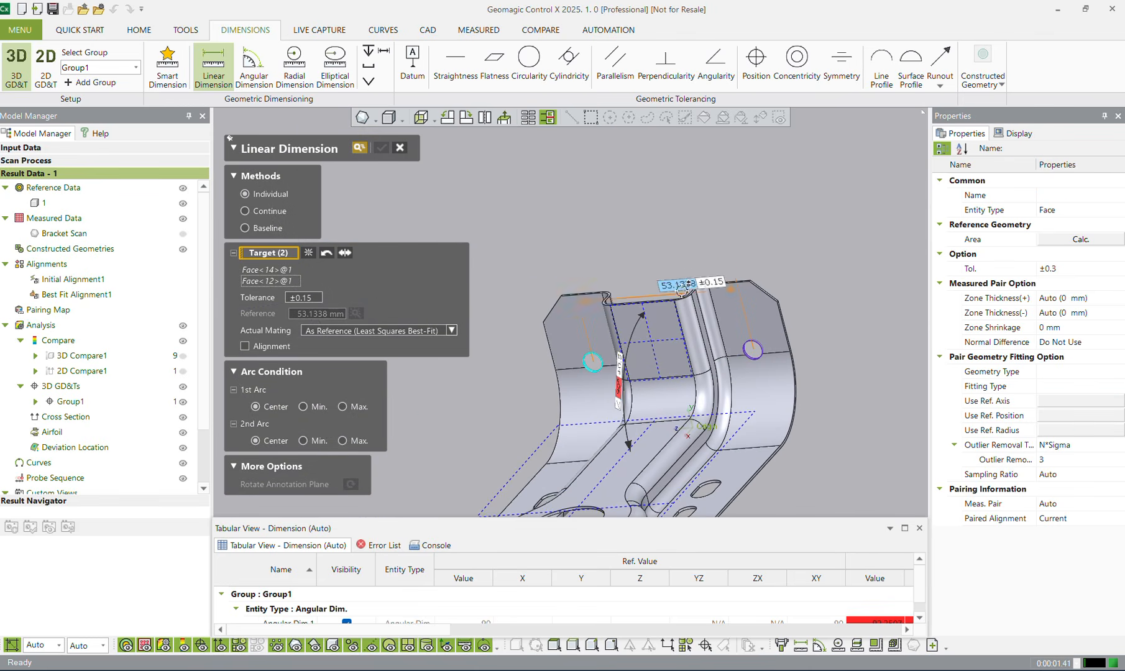
left_click(654, 241)
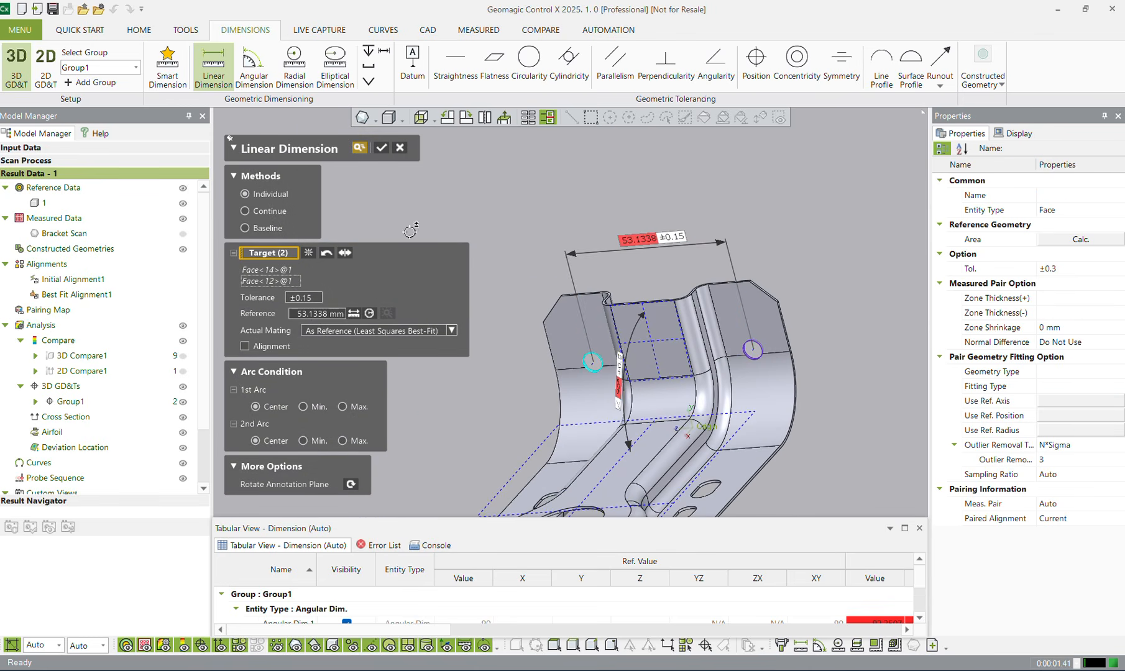
left_click(382, 147)
Add a radial dimension, as a diameter, to the rounded end of the bracket's central cutout.
right_click_drag(442, 325, 498, 360)
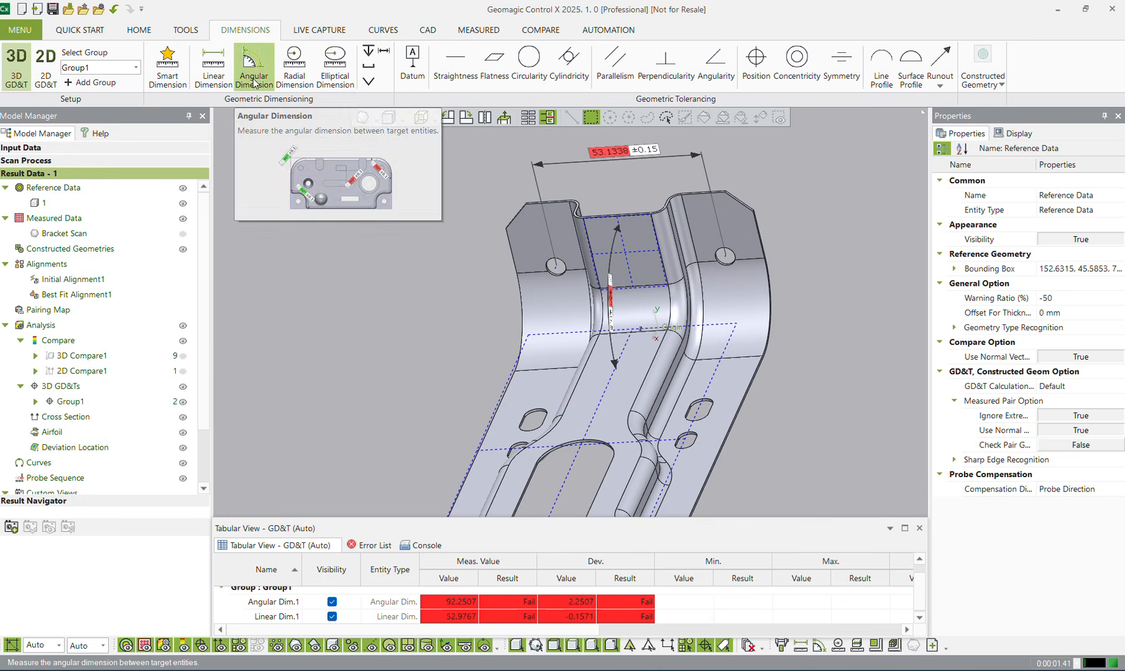
left_click(295, 77)
middle_click_drag(501, 346, 500, 193)
scroll(575, 321, "up", 7)
middle_click_drag(575, 319, 598, 404)
scroll(549, 365, "up", 3)
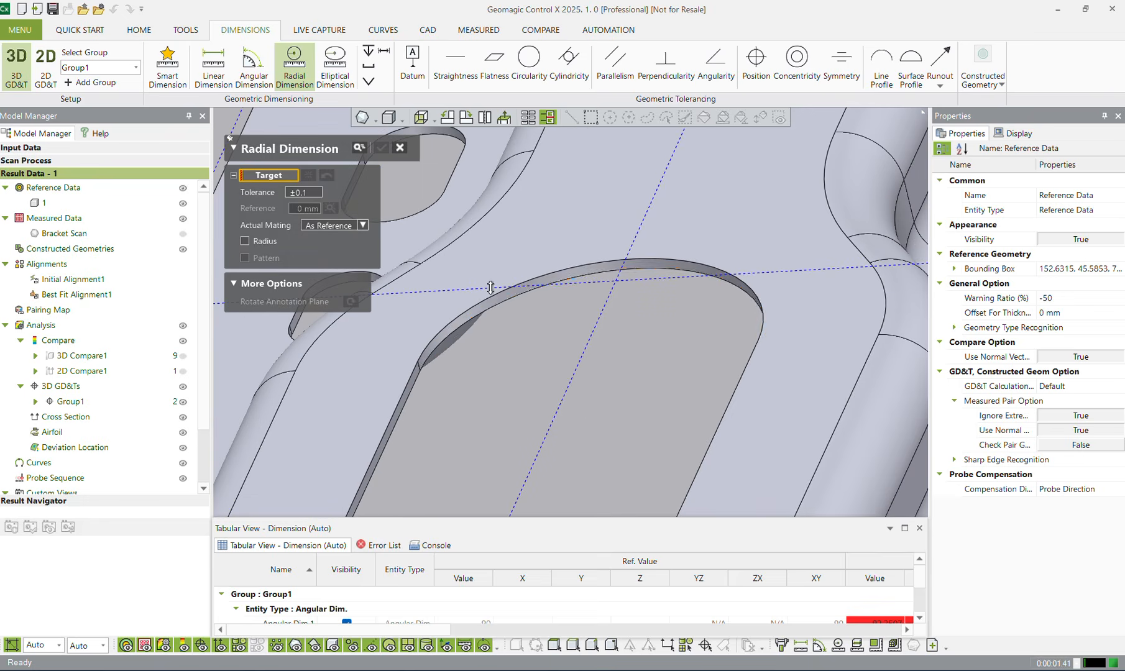
left_click(490, 287)
scroll(550, 310, "down", 3)
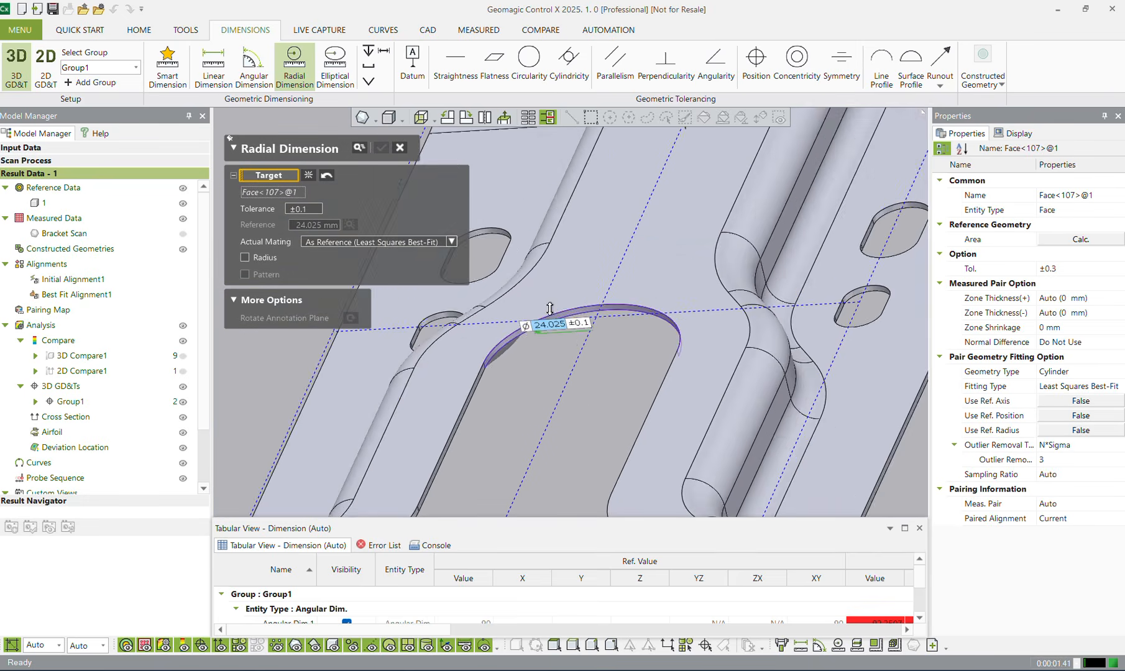
scroll(549, 310, "down", 3)
left_click_drag(549, 330, 514, 309)
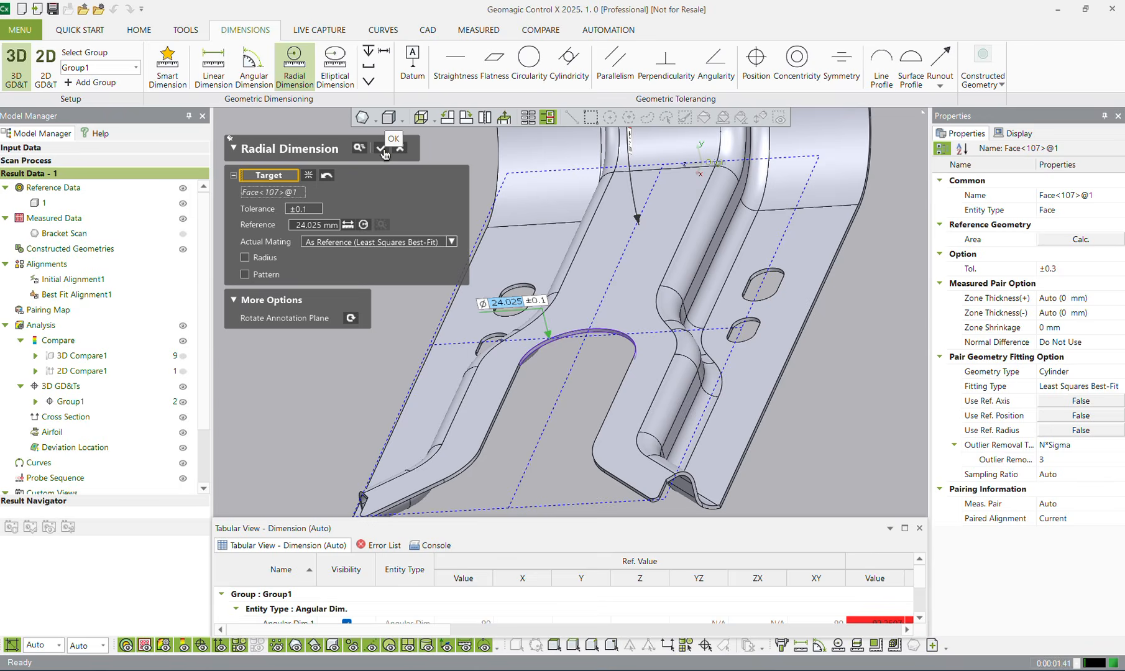
left_click(381, 148)
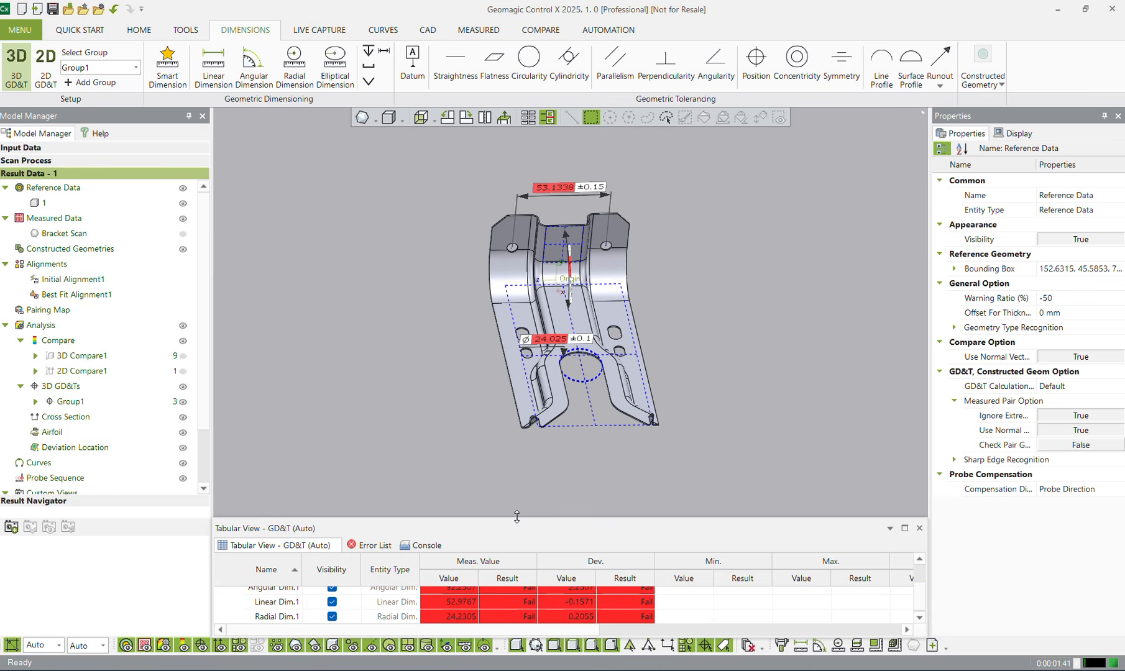
Enlarge the model view and set the cutout diameter dimension's reference value to 24 mm.
left_click_drag(516, 517, 517, 558)
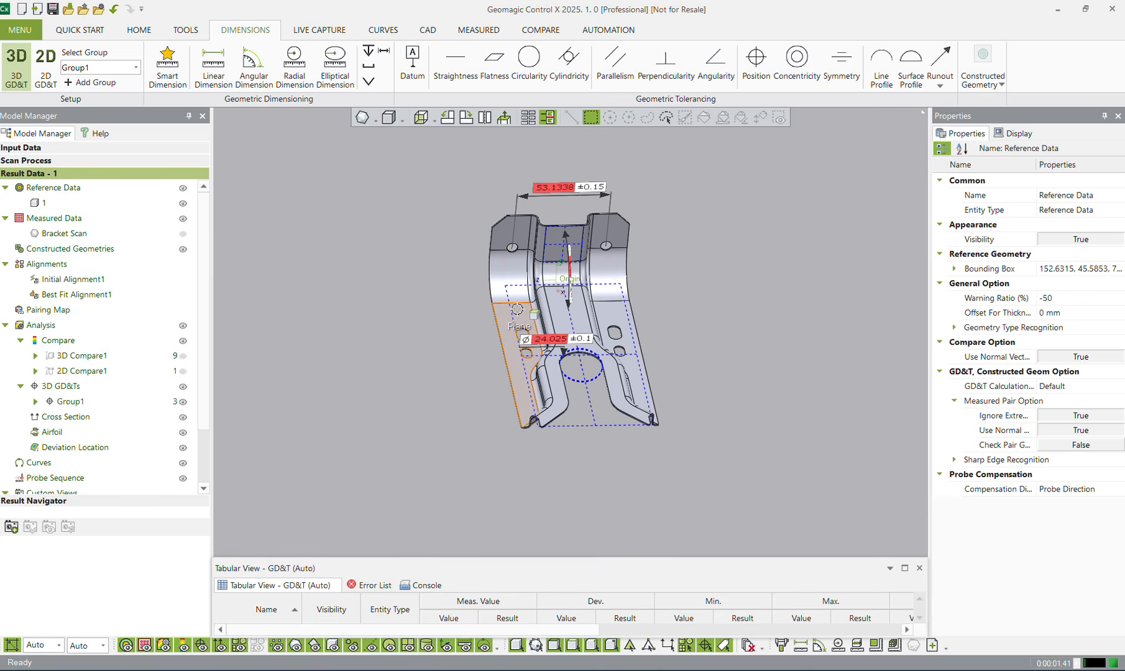
double_click(550, 343)
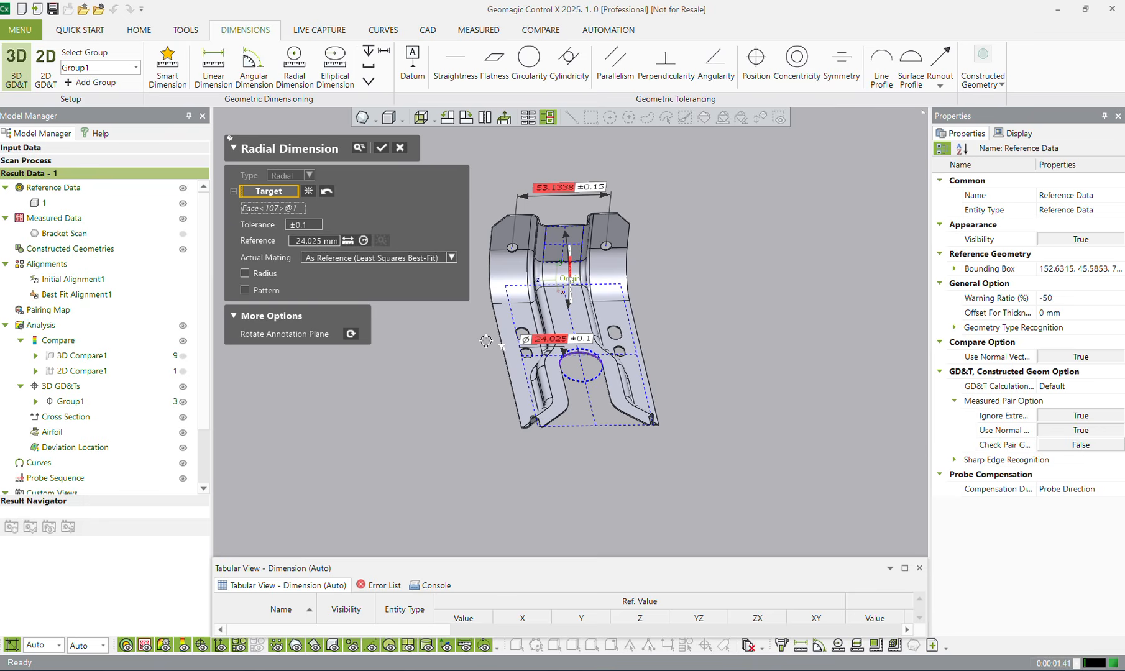
left_click(303, 241)
type("24")
key("Return")
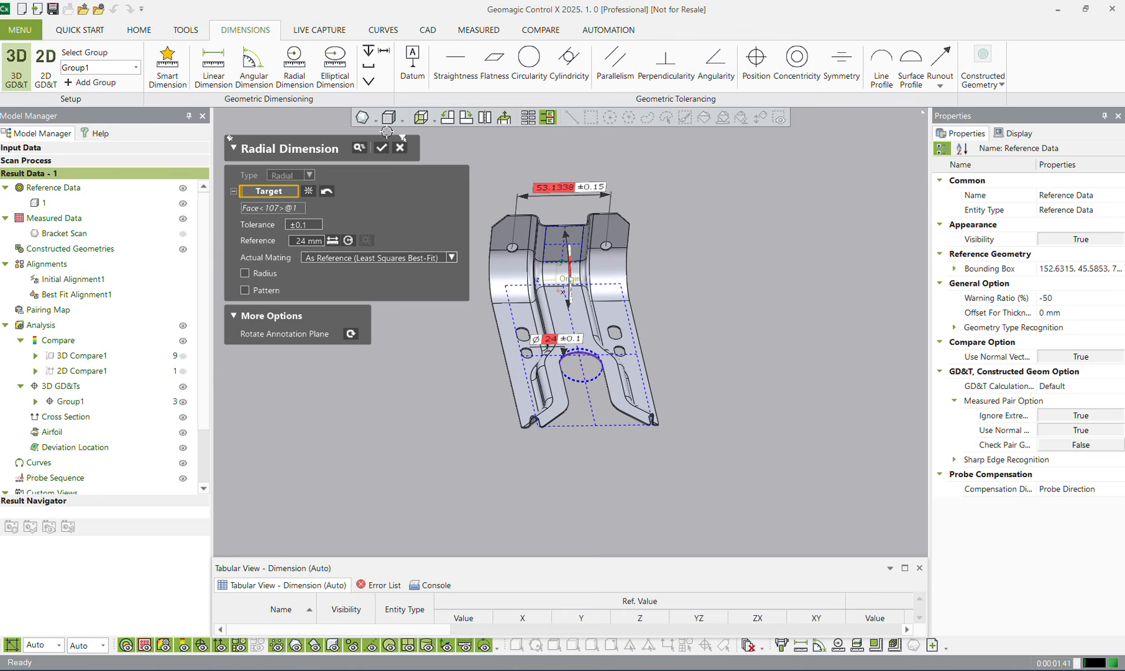
left_click(381, 147)
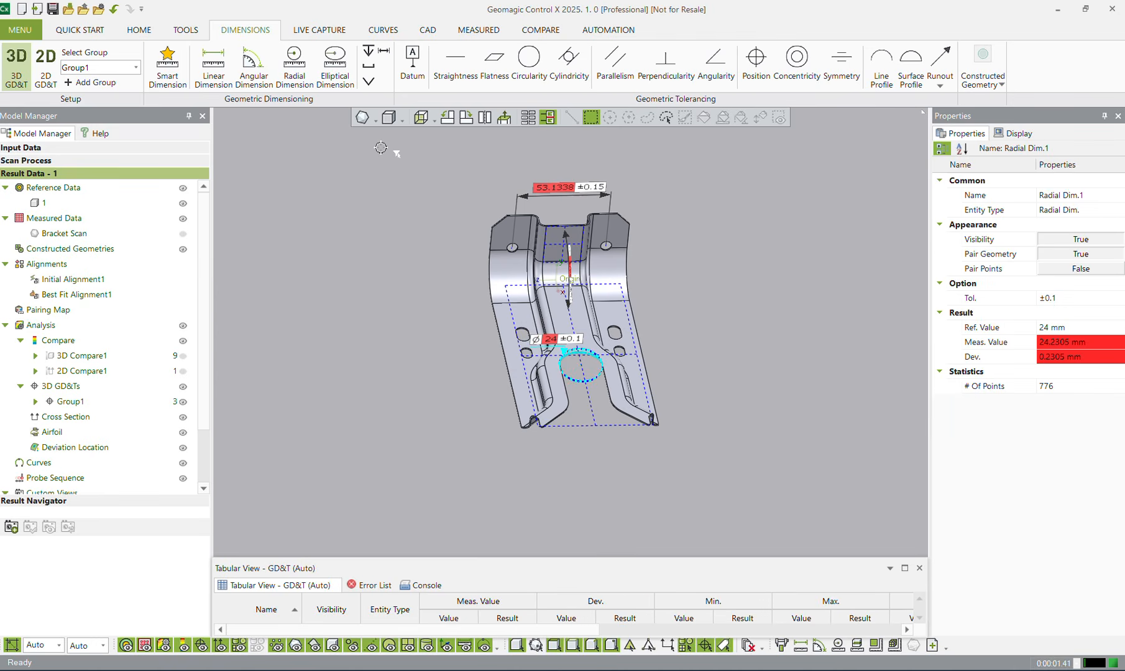
left_click(383, 307)
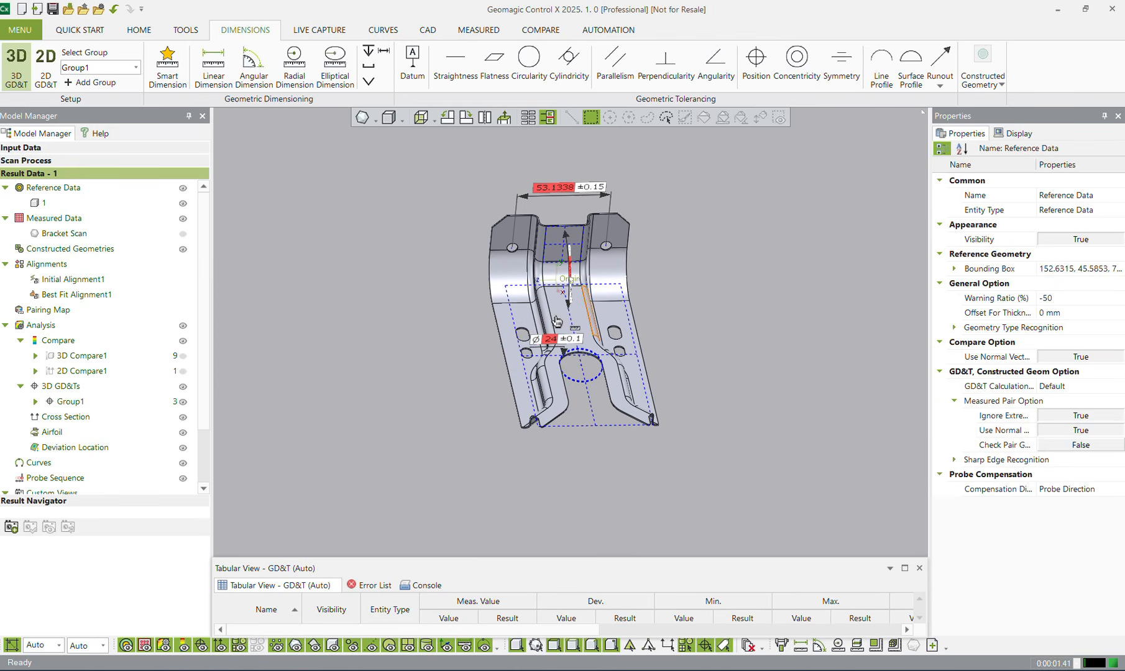
Orient the bracket so all Group1 dimensions are readable and capture the view in the Result Navigator.
right_click_drag(594, 408, 678, 341)
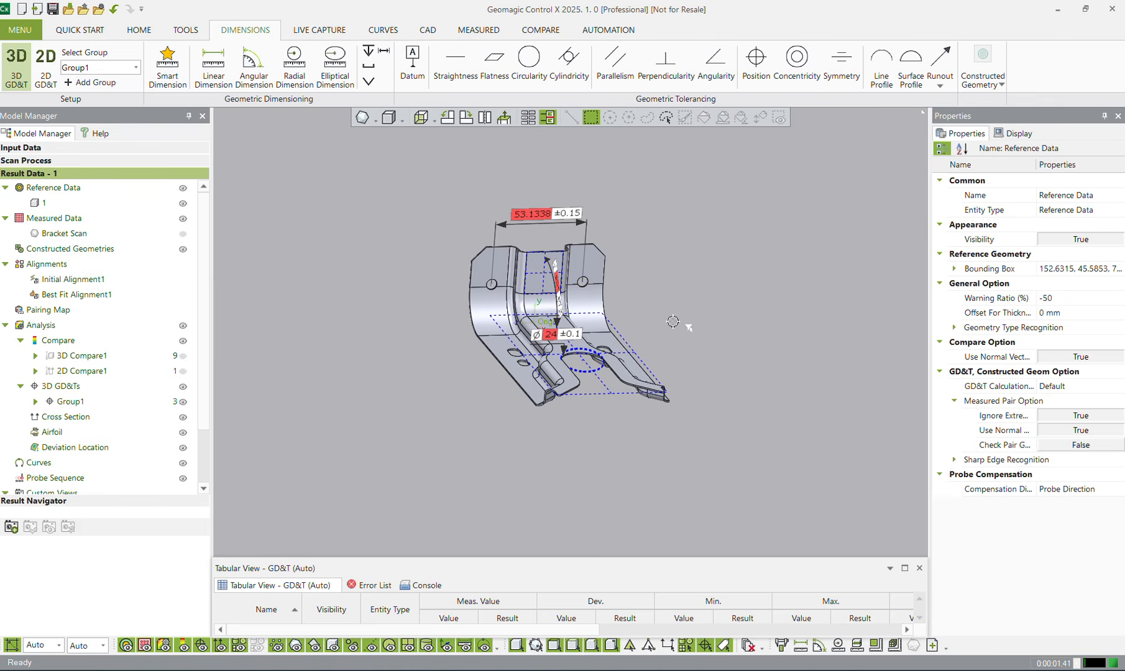
right_click_drag(672, 322, 662, 412)
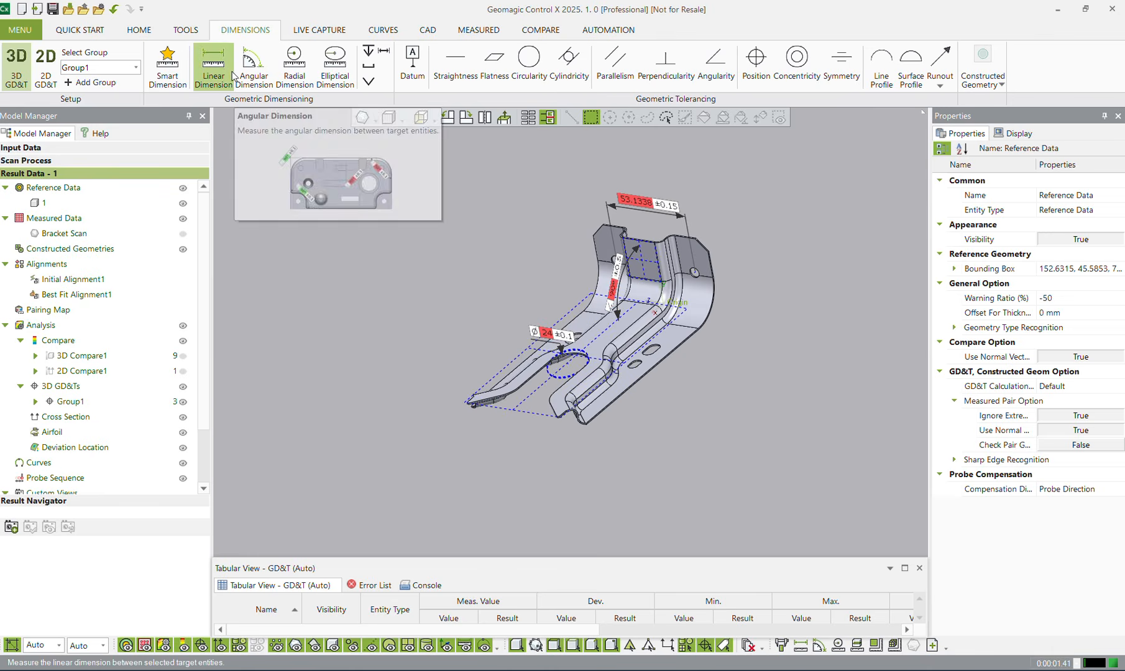
left_click(89, 403)
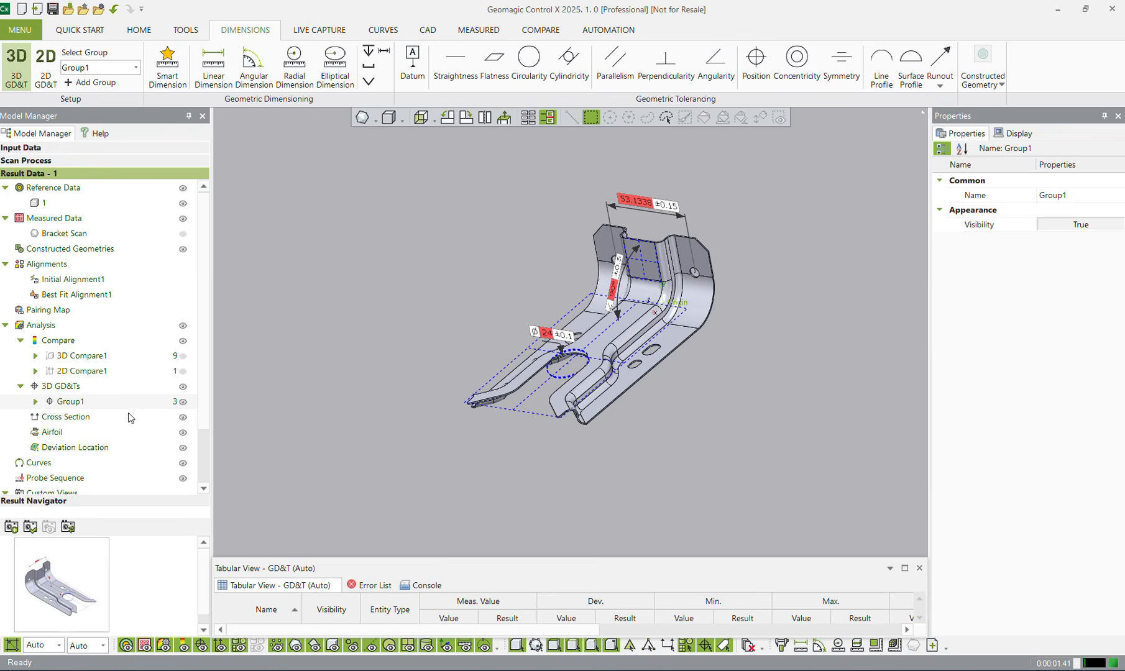
Hide Group1 and add a new GD&T group, with the bracket viewed normal to its central flat face.
left_click(184, 403)
left_click(74, 90)
right_click_drag(425, 351, 521, 389)
left_click(505, 119)
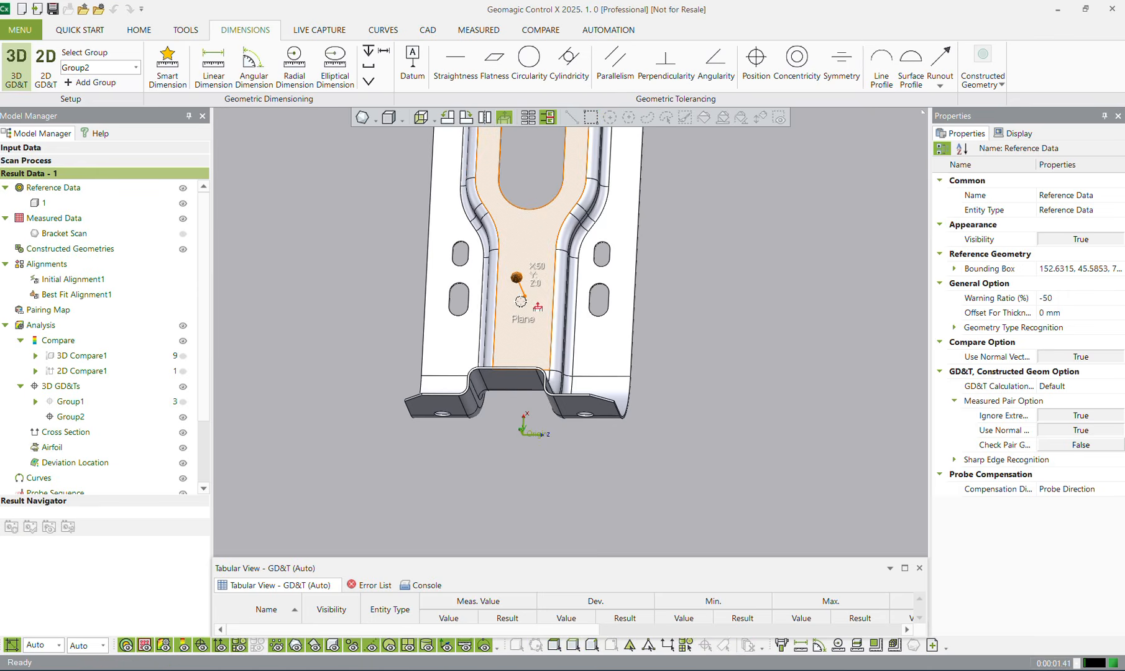
left_click(521, 301)
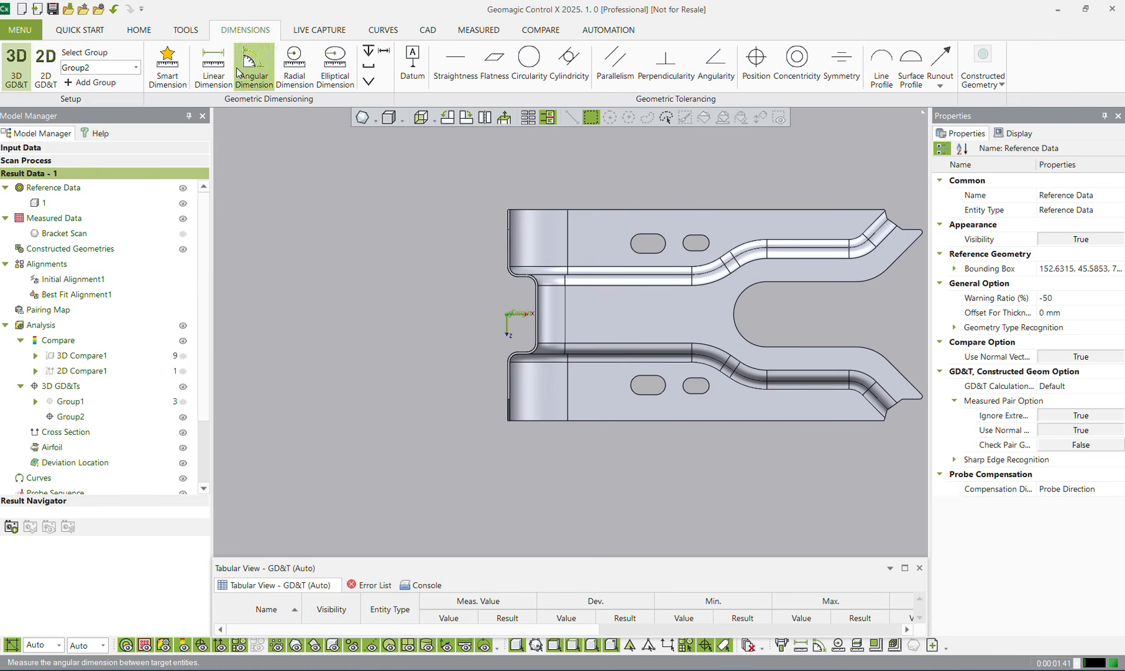
Add a linear dimension across the notch between the two flanges, from one inner straight edge to the opposite one.
left_click(249, 65)
left_click(213, 65)
scroll(426, 320, "up", 5)
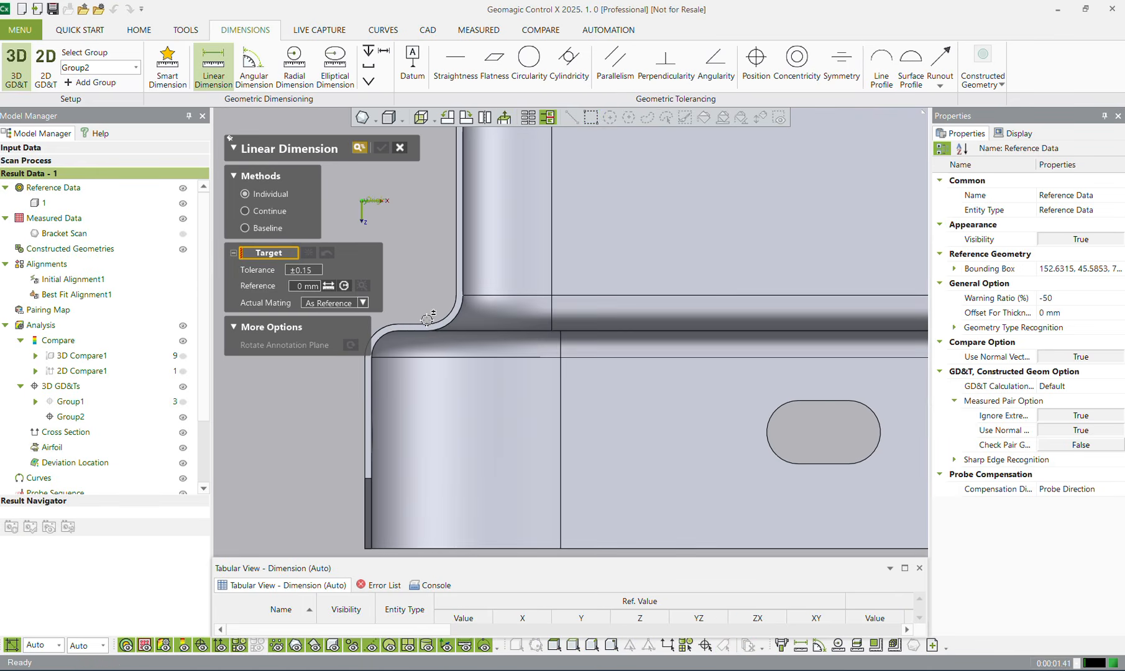
left_click(426, 319)
middle_click_drag(452, 284, 565, 470)
left_click(525, 261)
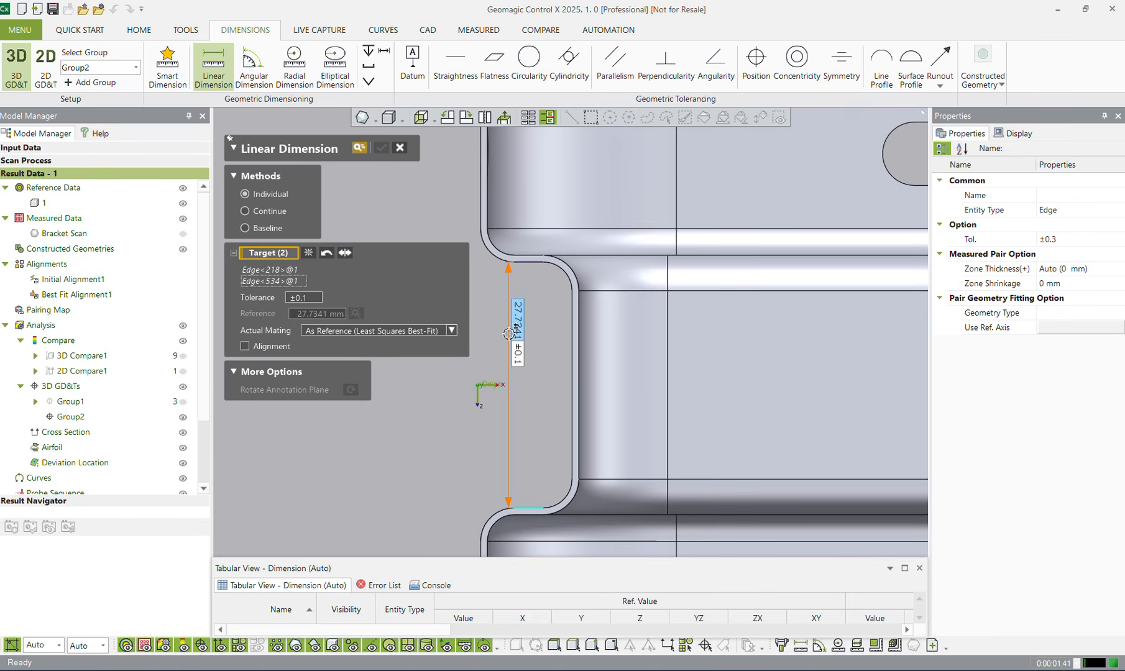
left_click(525, 280)
Add an overall width linear dimension between the bracket's two thin outer side faces, placed outside the notch dimension.
scroll(569, 273, "down", 3)
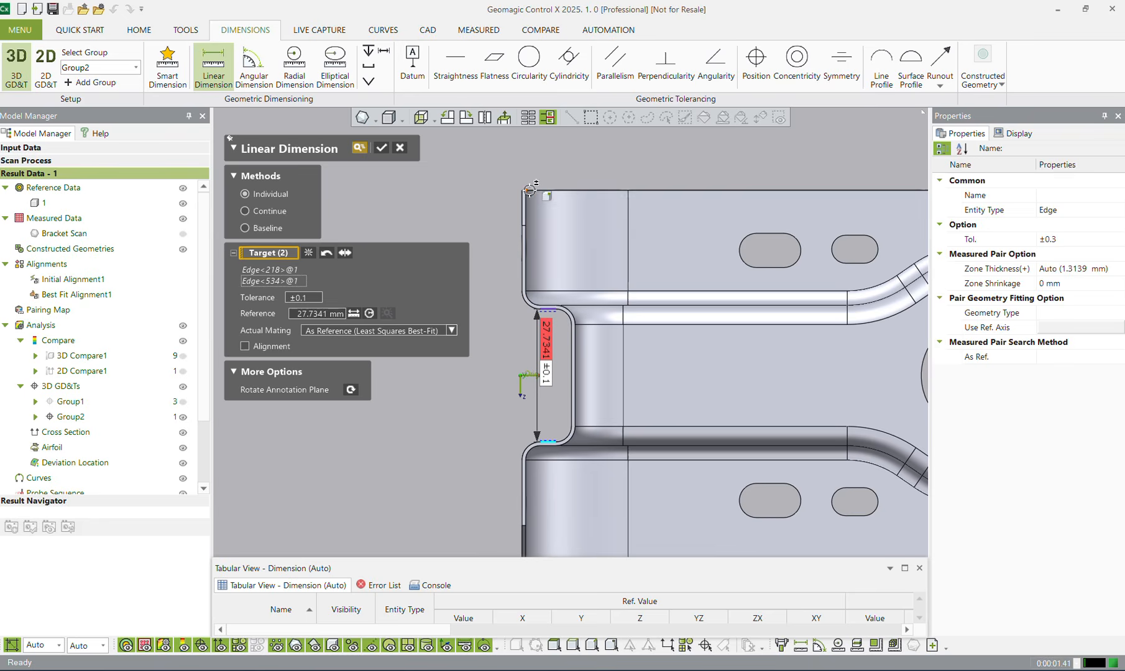
scroll(531, 189, "up", 5)
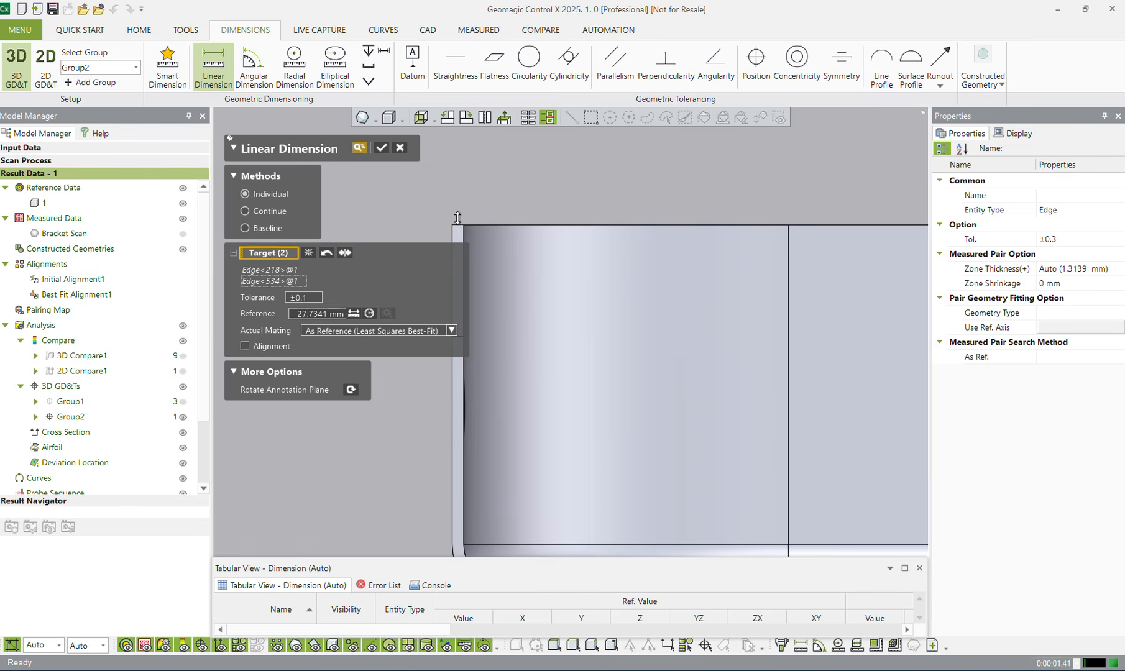
scroll(585, 238, "down", 3)
right_click_drag(585, 261, 525, 460)
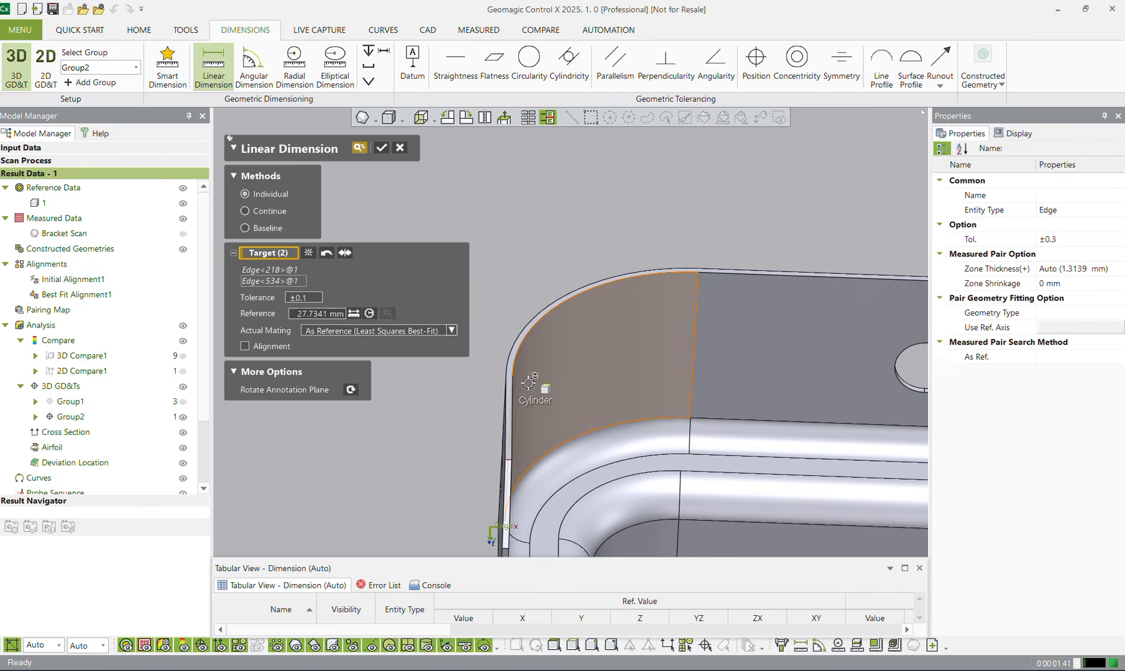
left_click(510, 410)
scroll(528, 386, "down", 2)
right_click_drag(575, 338, 614, 373)
right_click_drag(614, 451, 581, 274)
scroll(571, 246, "up", 3)
right_click_drag(597, 215, 587, 202)
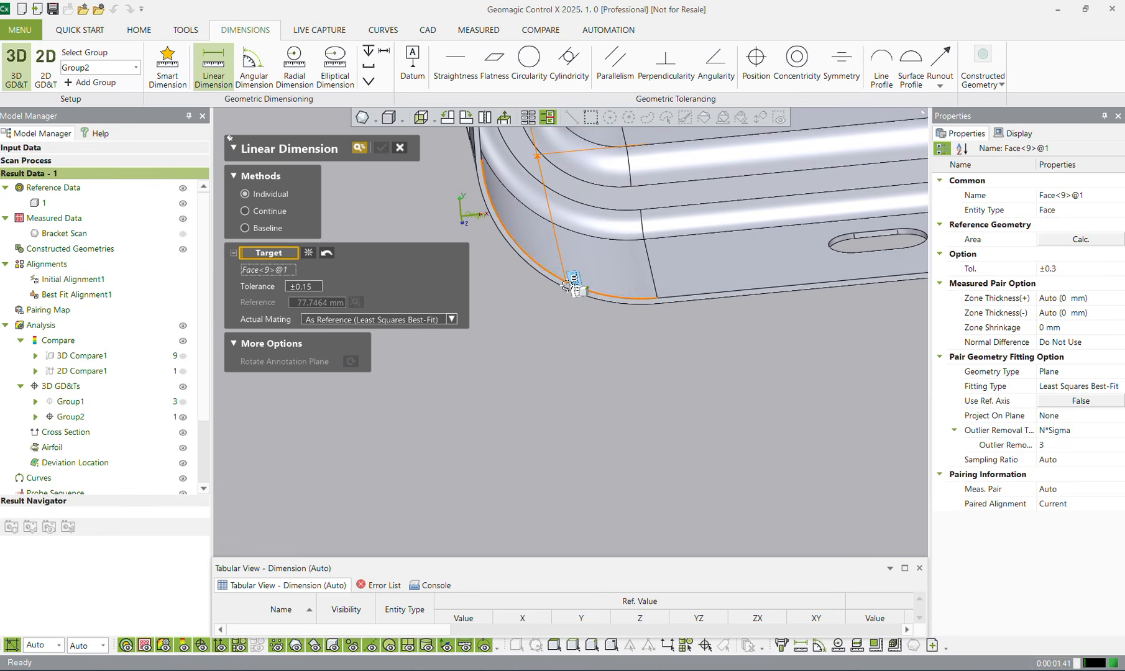
scroll(572, 286, "up", 3)
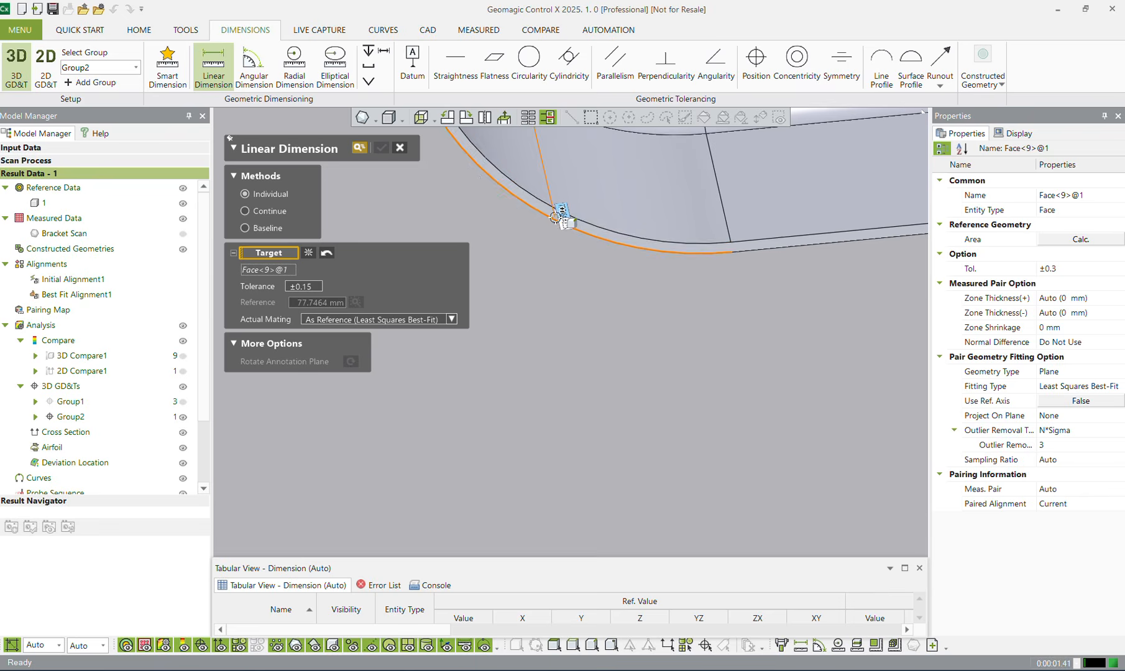
right_click_drag(556, 221, 597, 333, "ctrl")
scroll(597, 332, "up", 3)
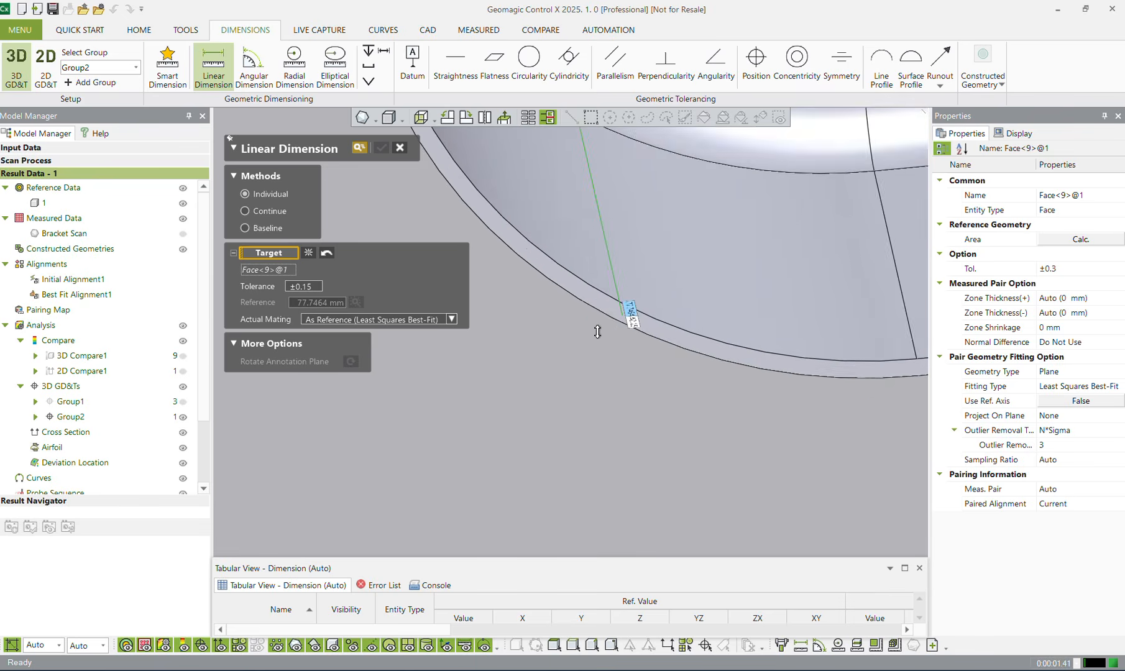
left_click(598, 302)
scroll(665, 303, "down", 3)
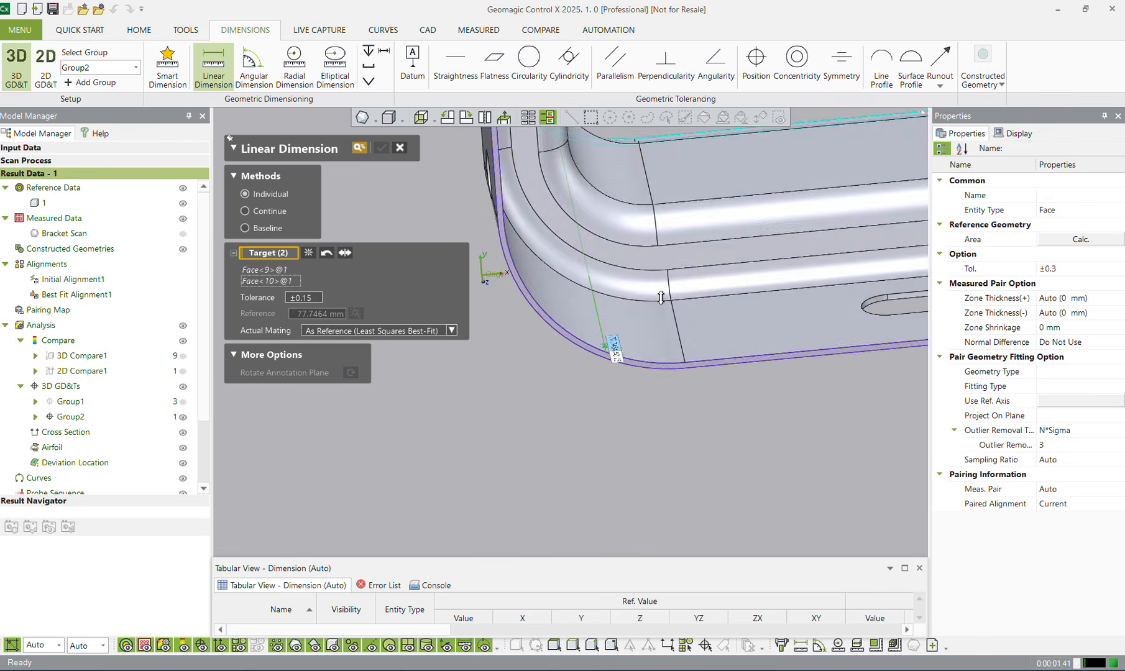
scroll(666, 304, "down", 5)
right_click_drag(604, 228, 603, 434)
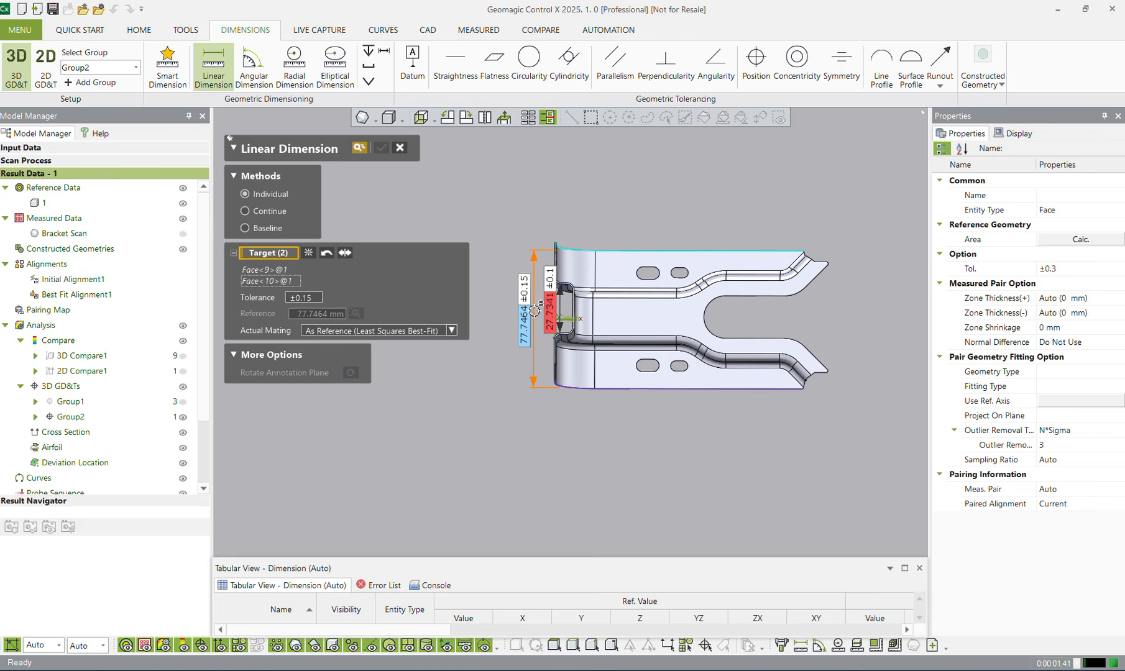
left_click(533, 310)
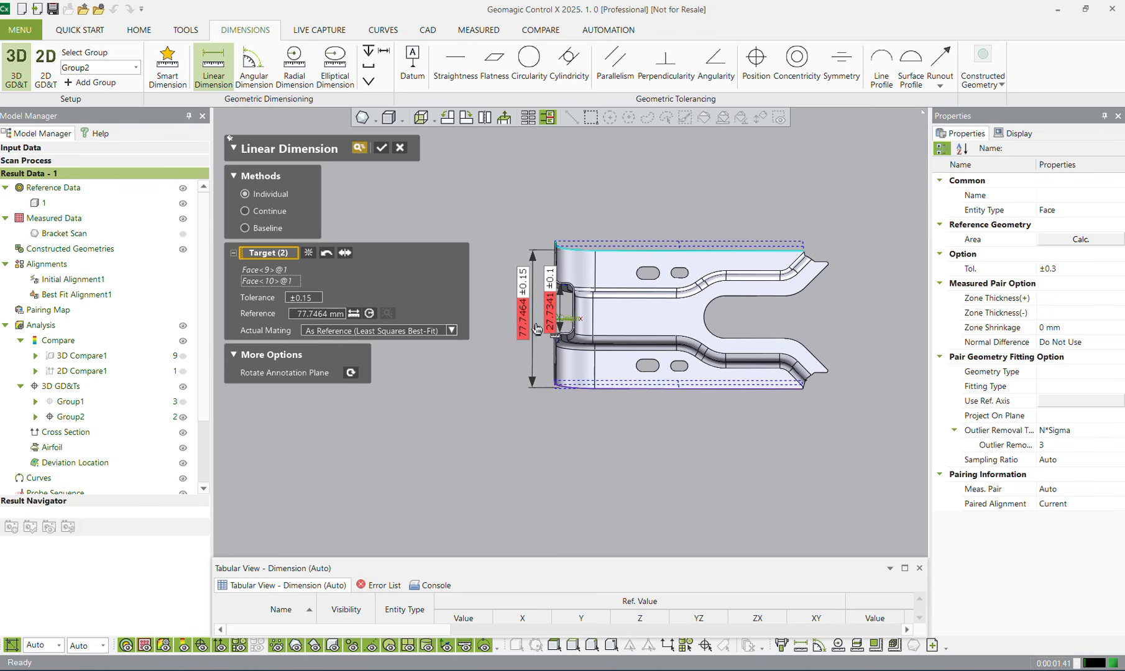
Add a linear dimension across the bracket's open U-shaped slot, between its two parallel straight edges, placed beyond the slot's open end.
left_click(752, 308)
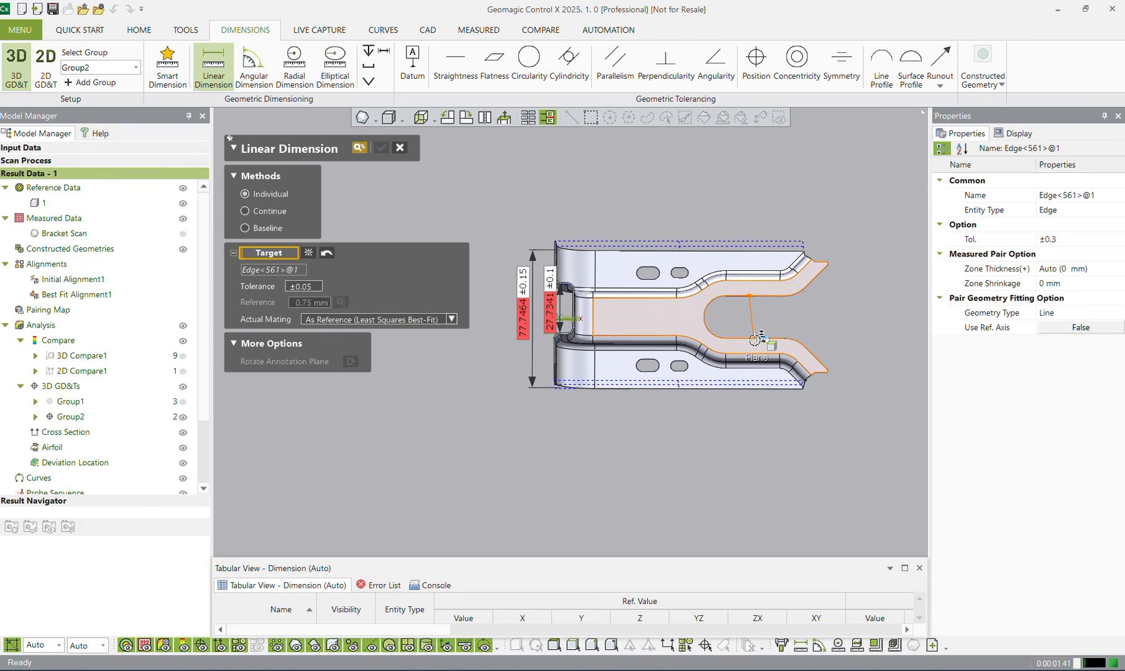
left_click(755, 340)
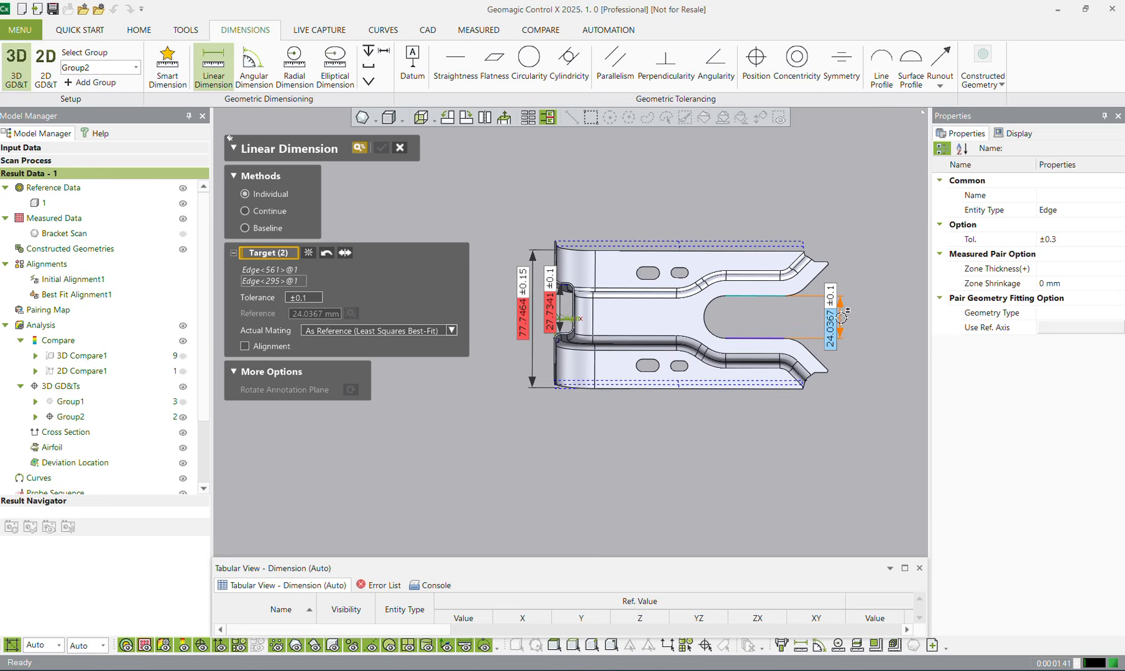
left_click(847, 317)
left_click(381, 147)
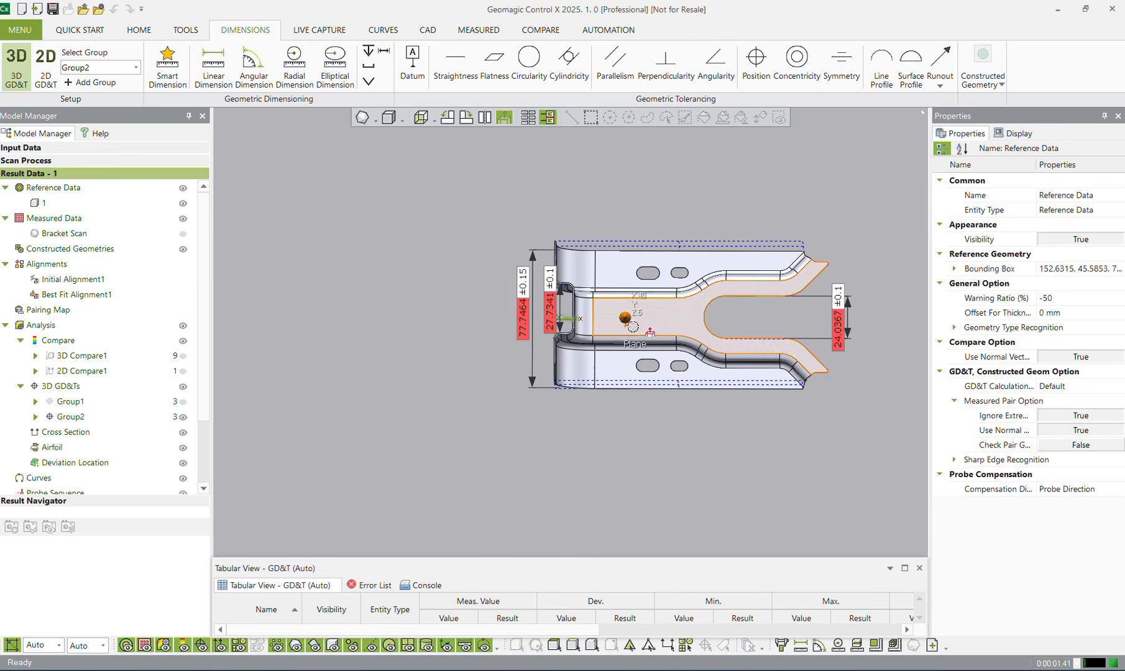
Move the notch dimension and the overall width dimension farther out from the bracket's flanged end so neither overlaps the part.
right_click_drag(635, 321, 574, 311)
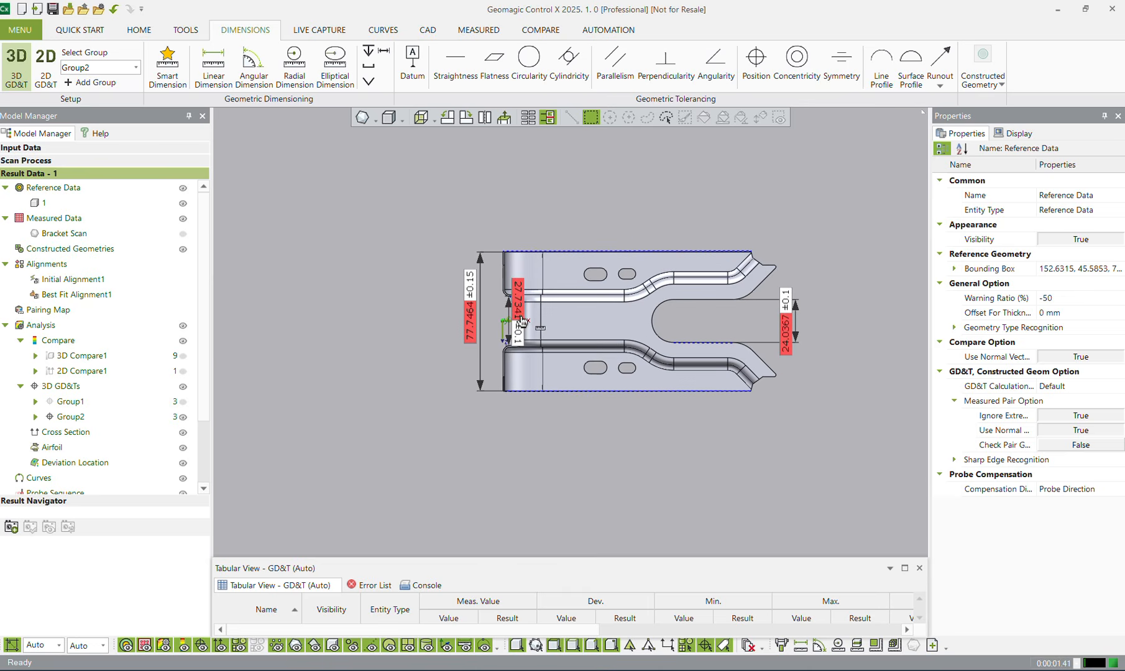
left_click_drag(520, 321, 414, 309)
left_click(536, 448)
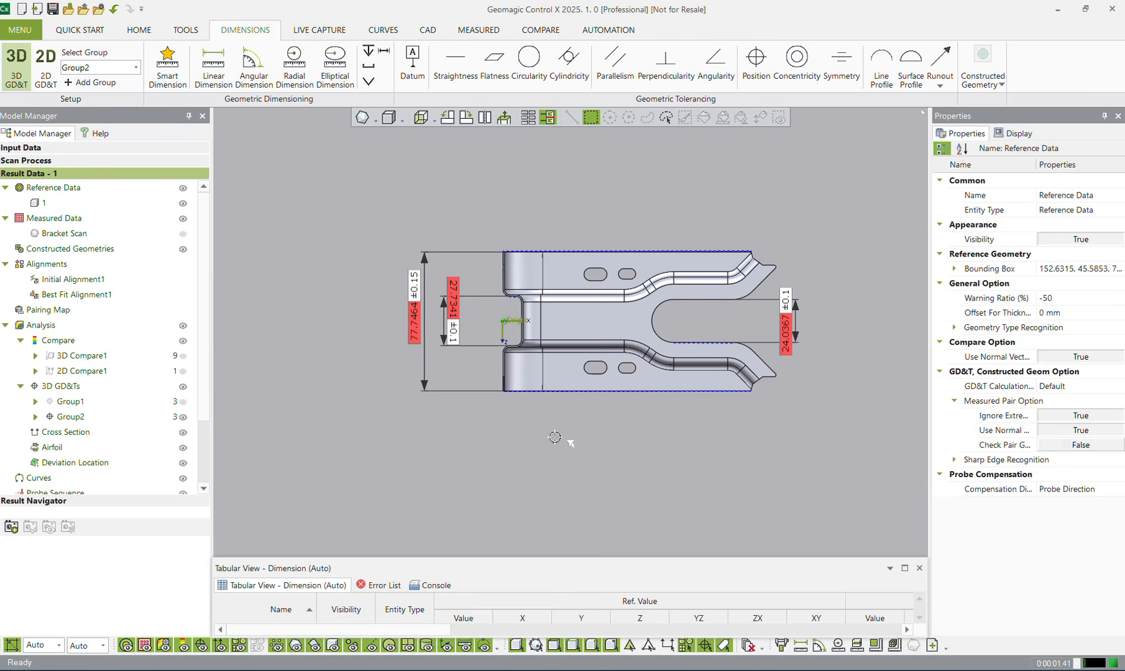
Update Group2's saved viewpoint in the Result Navigator with an enlarged, centred flat view framing all three linear dimensions.
left_click(101, 415)
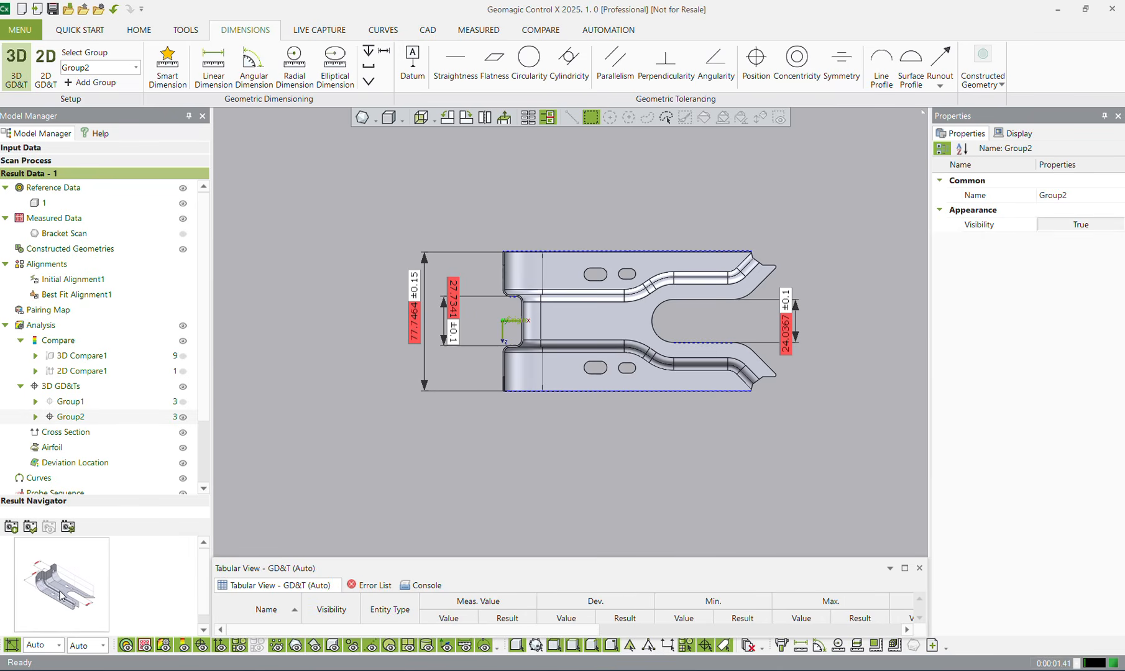
left_click(68, 527)
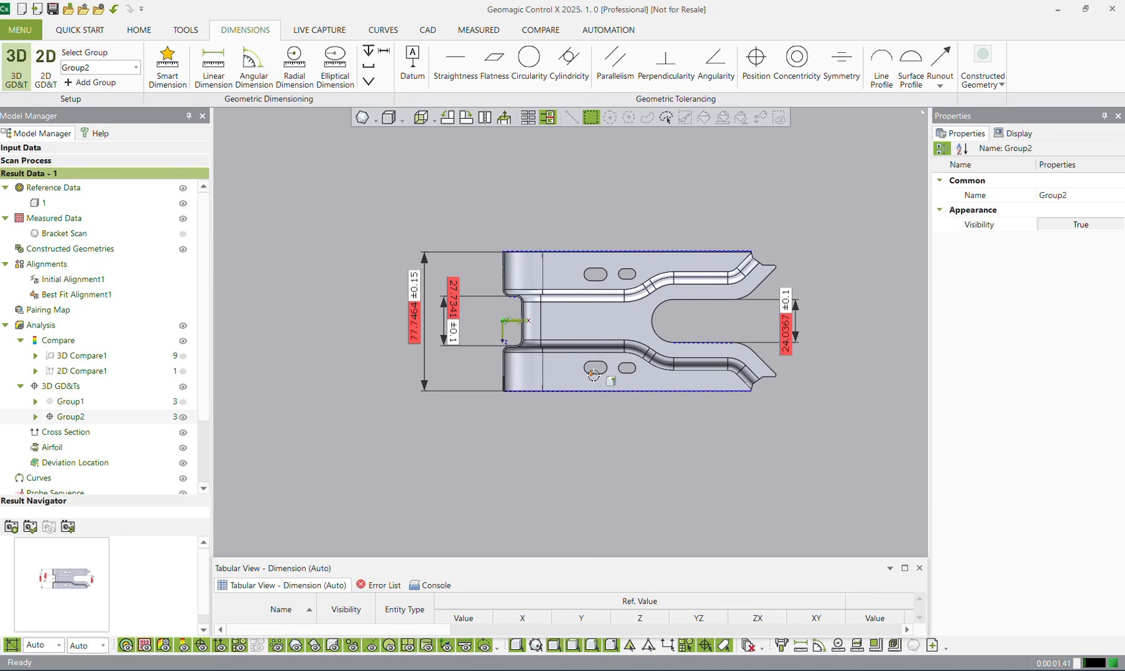
scroll(591, 359, "up", 3)
scroll(591, 359, "down", 2)
right_click_drag(591, 359, 518, 384, "ctrl")
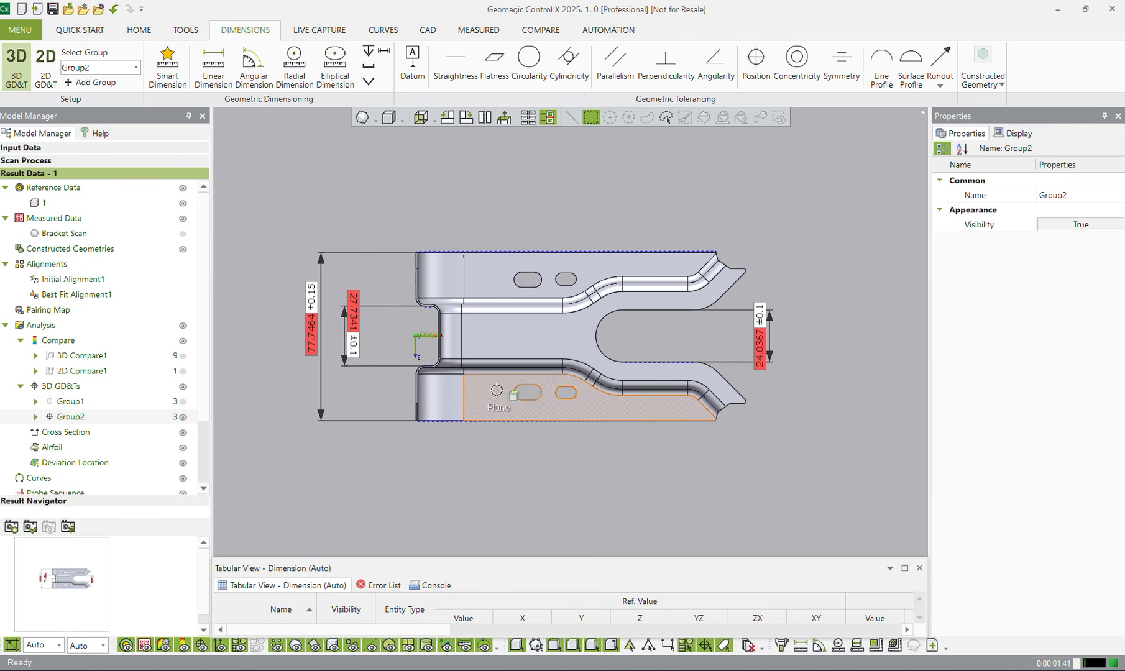
left_click(69, 529)
scroll(388, 424, "up", 2)
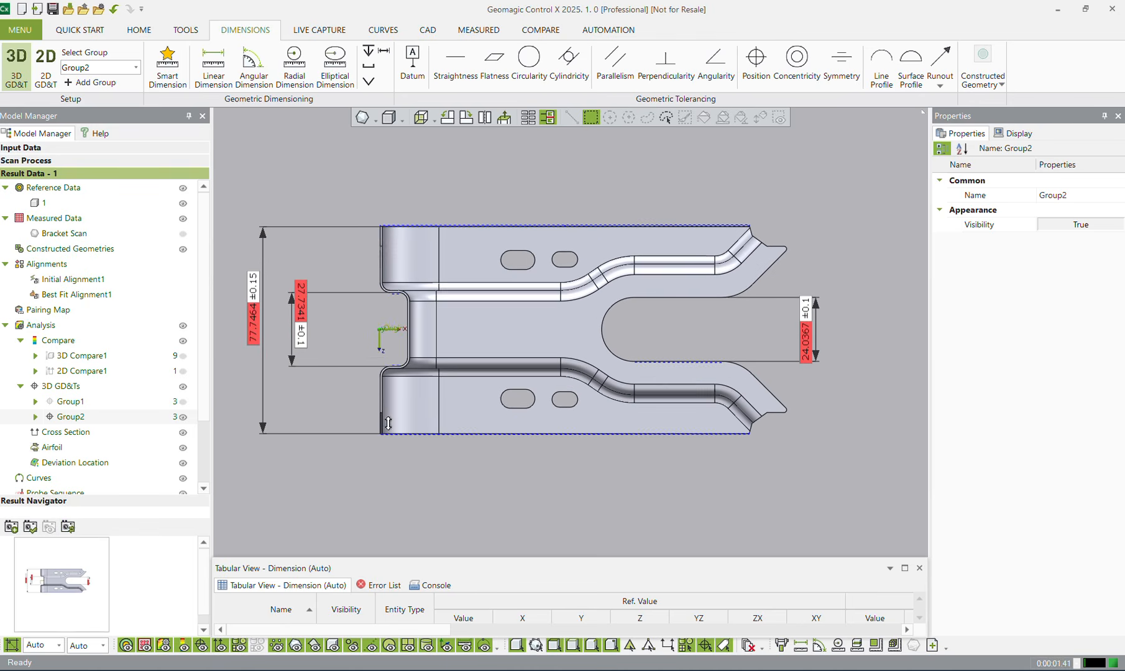
scroll(384, 395, "up", 1)
right_click_drag(386, 394, 421, 393, "ctrl")
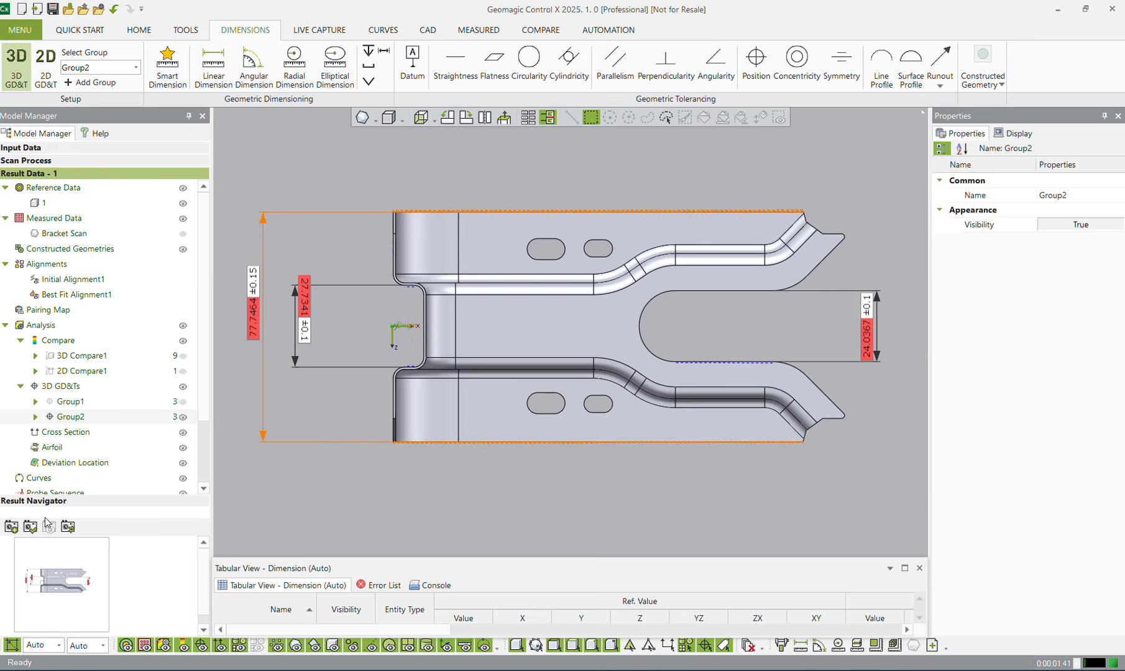
left_click(68, 528)
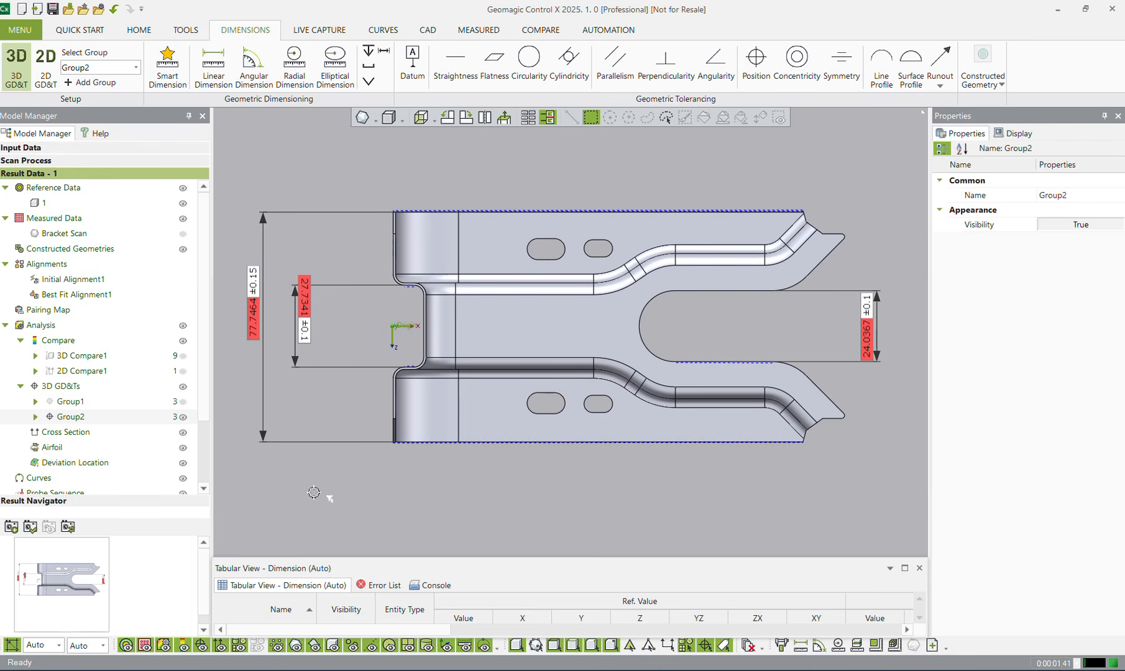
left_click(416, 497)
Start a report for Result Data - 1, titled "Inspection", and fill in the author's name.
scroll(411, 489, "down", 3)
right_click_drag(412, 487, 253, 354)
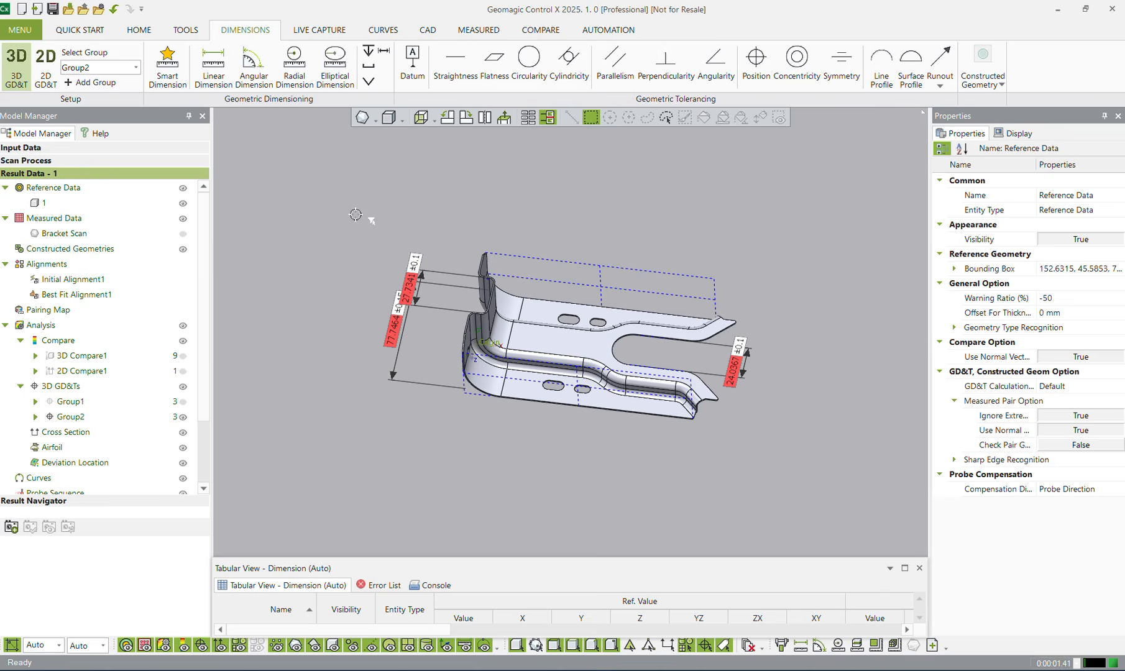
left_click(137, 32)
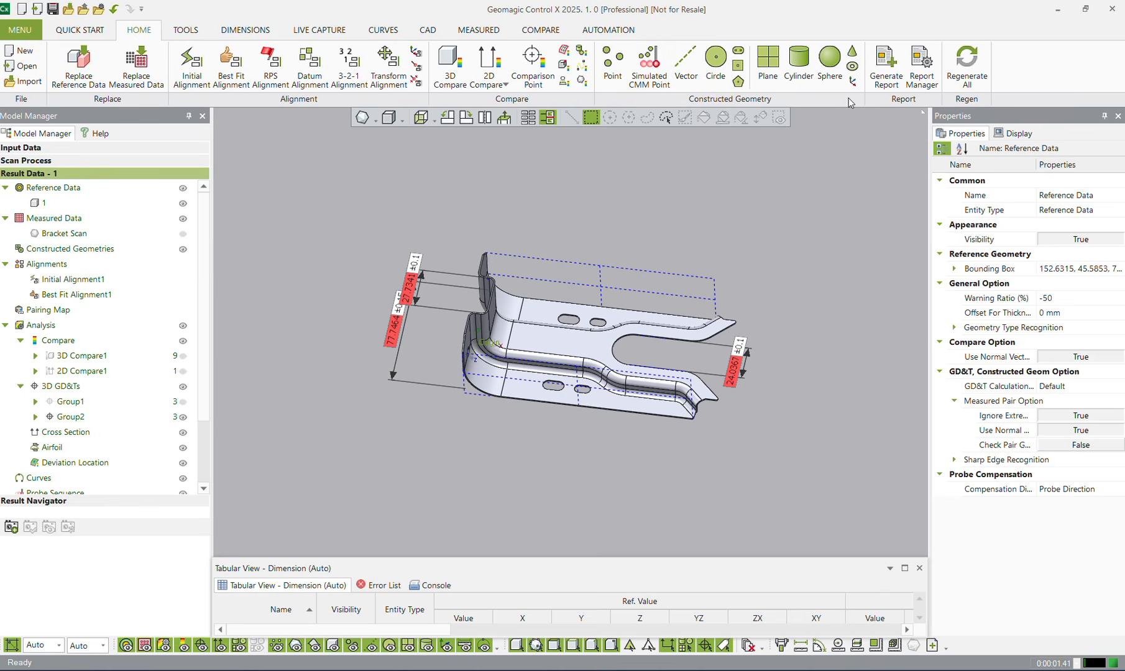
left_click(886, 75)
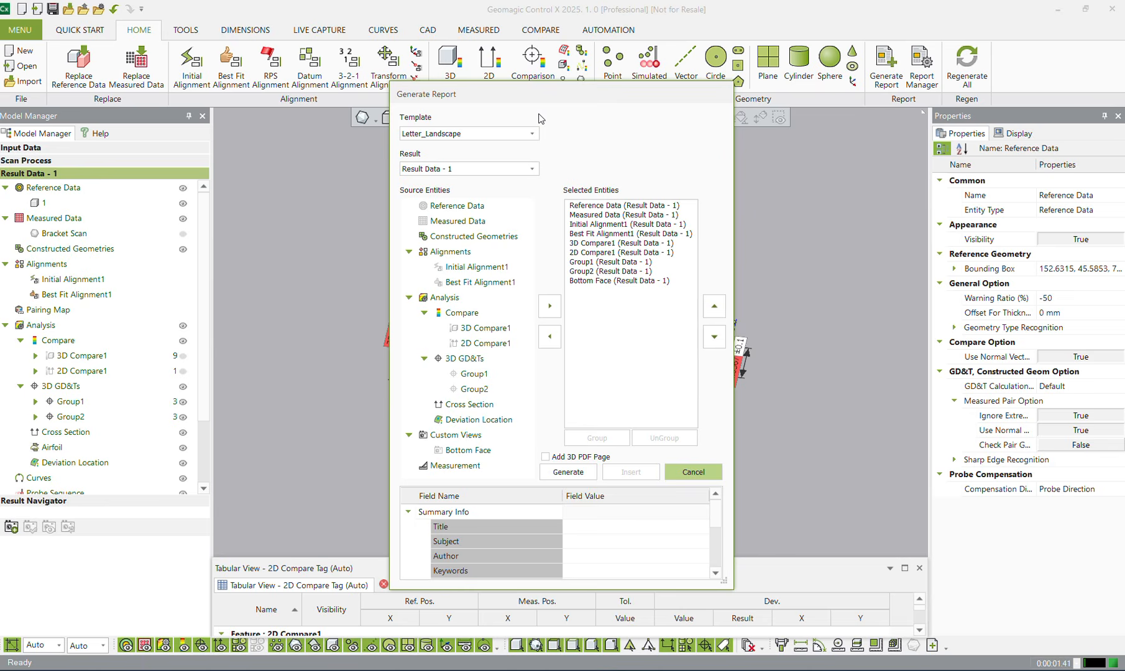
left_click(589, 527)
type("Inspection")
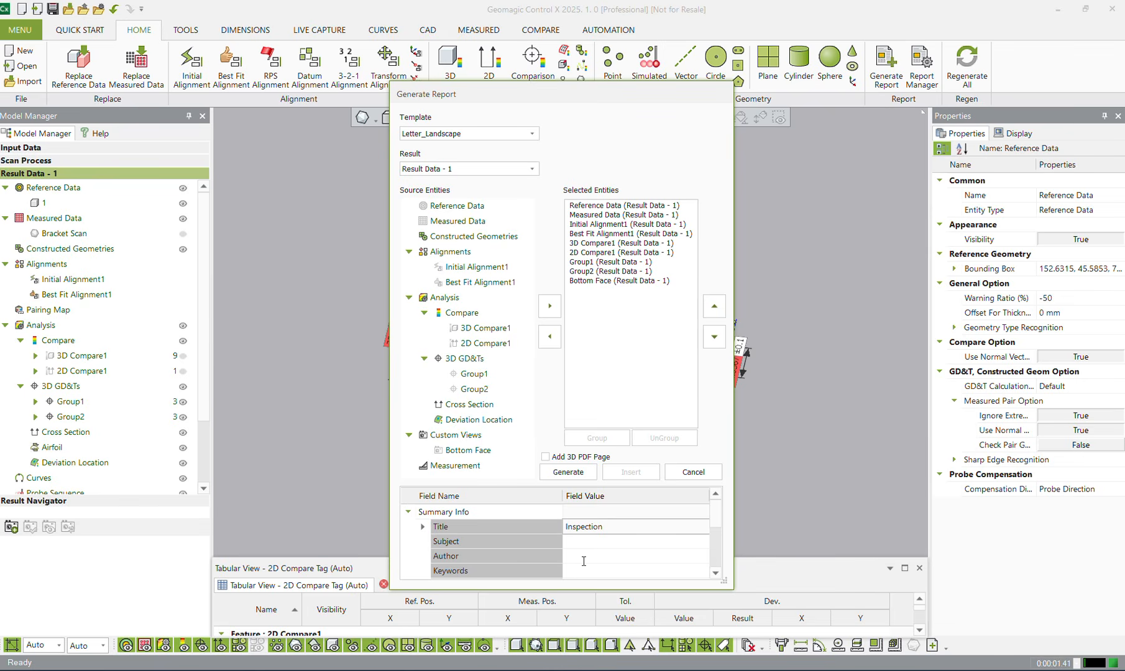
left_click(584, 561)
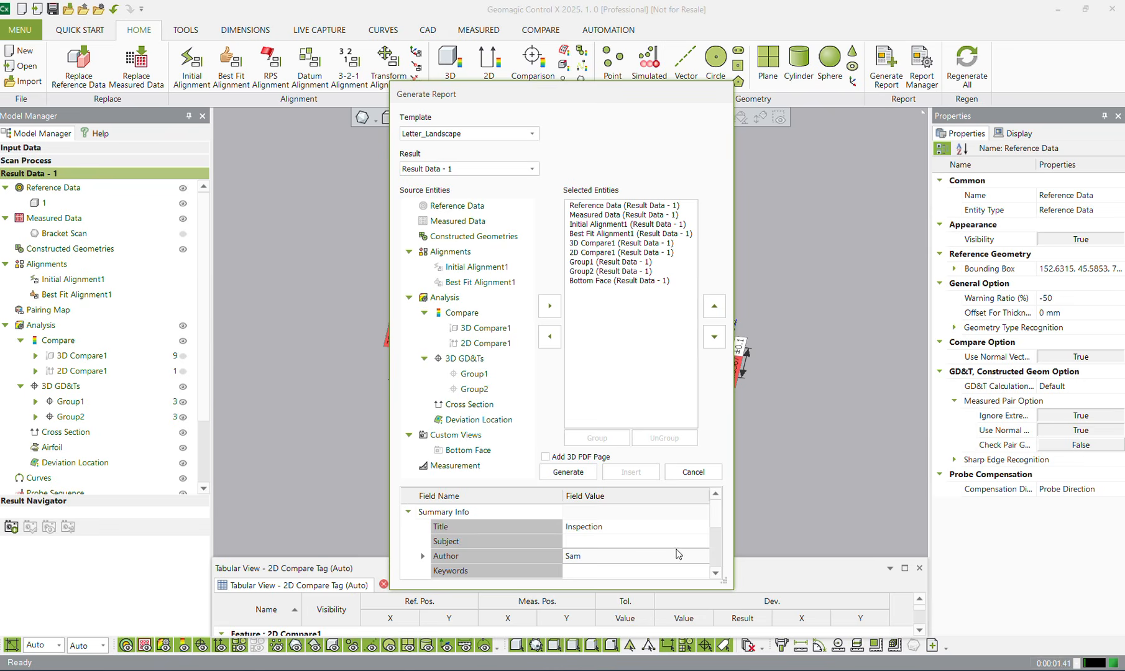
scroll(649, 536, "down", 1)
scroll(647, 536, "up", 1)
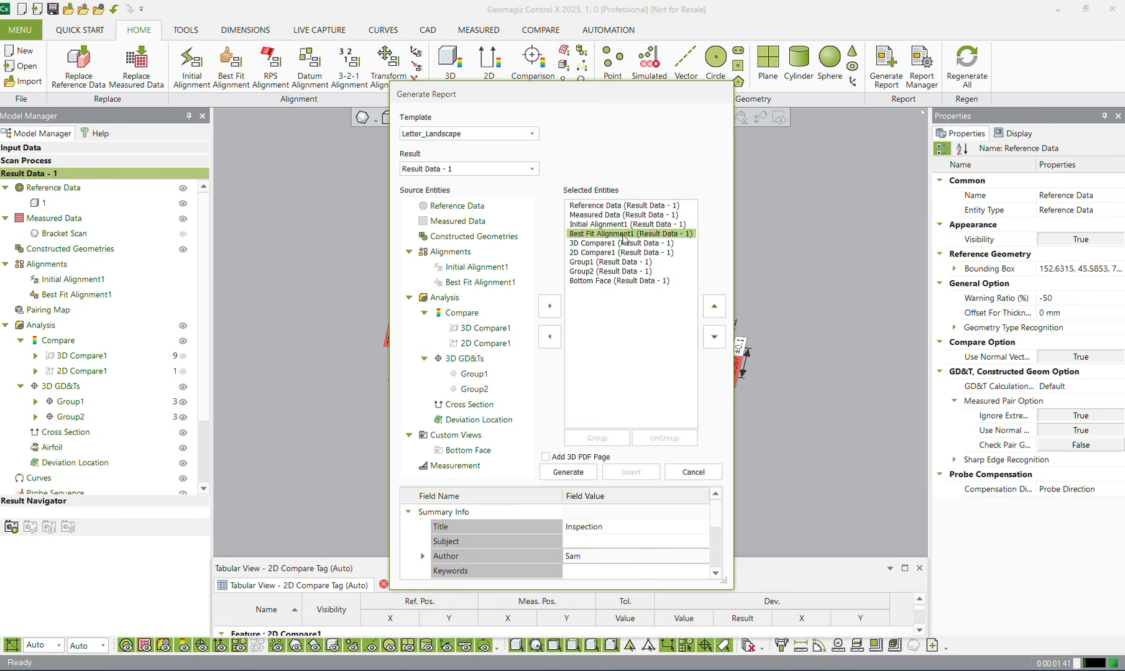
Remove Initial Alignment1 from the entities selected for the report.
left_click(611, 206)
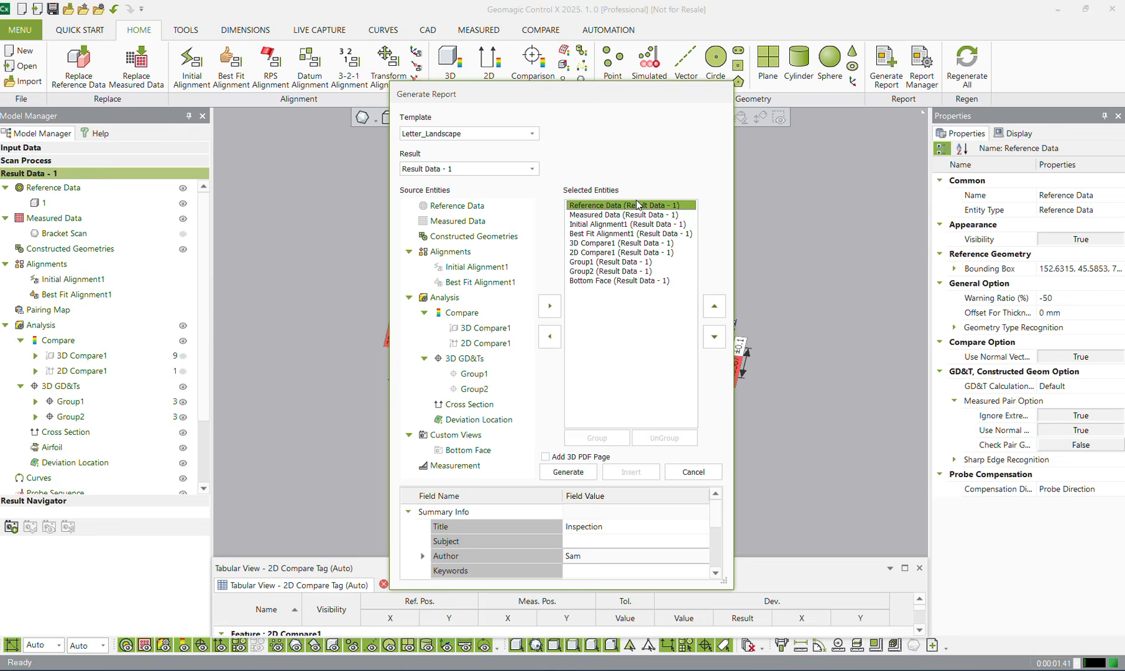
left_click(596, 225)
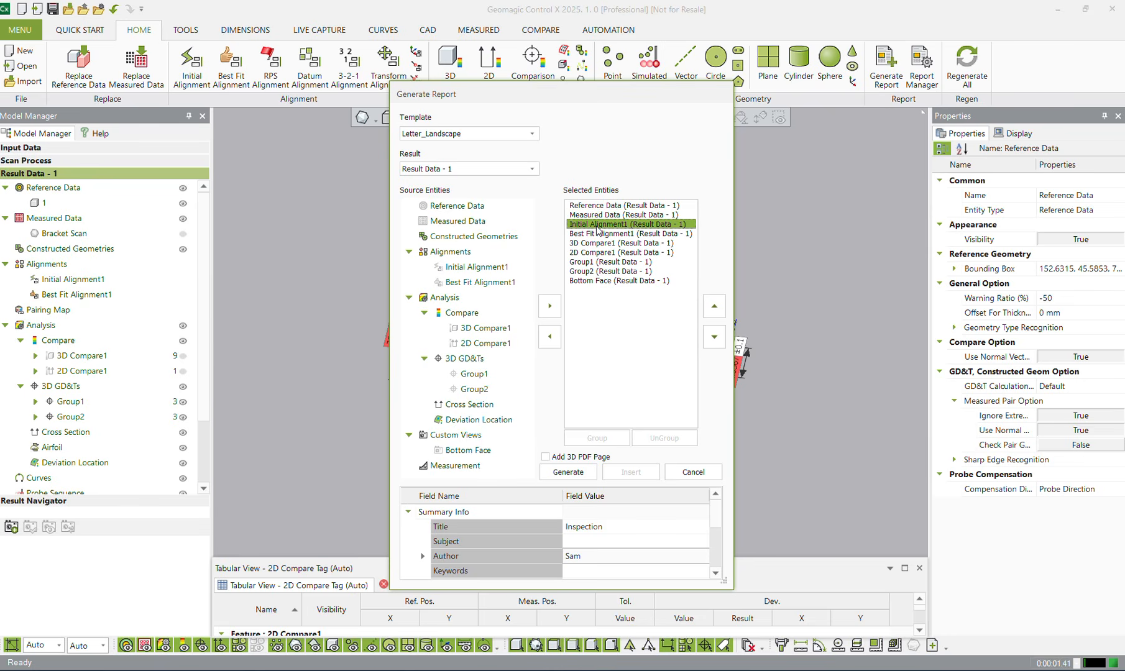
left_click(548, 341)
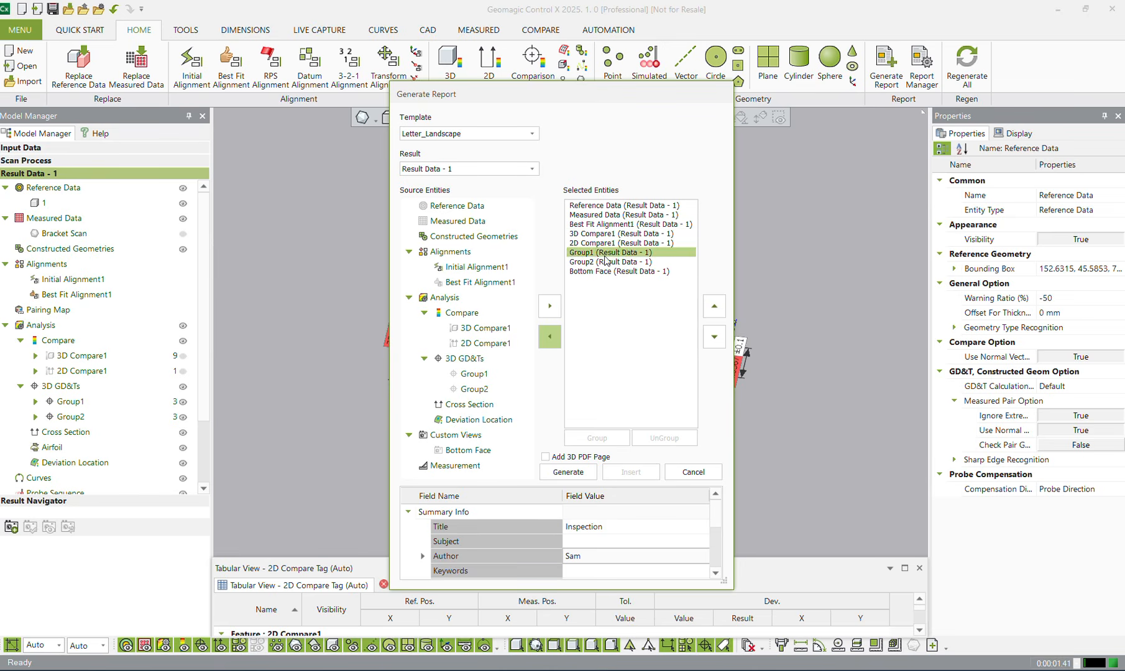
Reorder the report so the Bottom Face view comes directly after 3D Compare1, and generate the report.
left_click(604, 272)
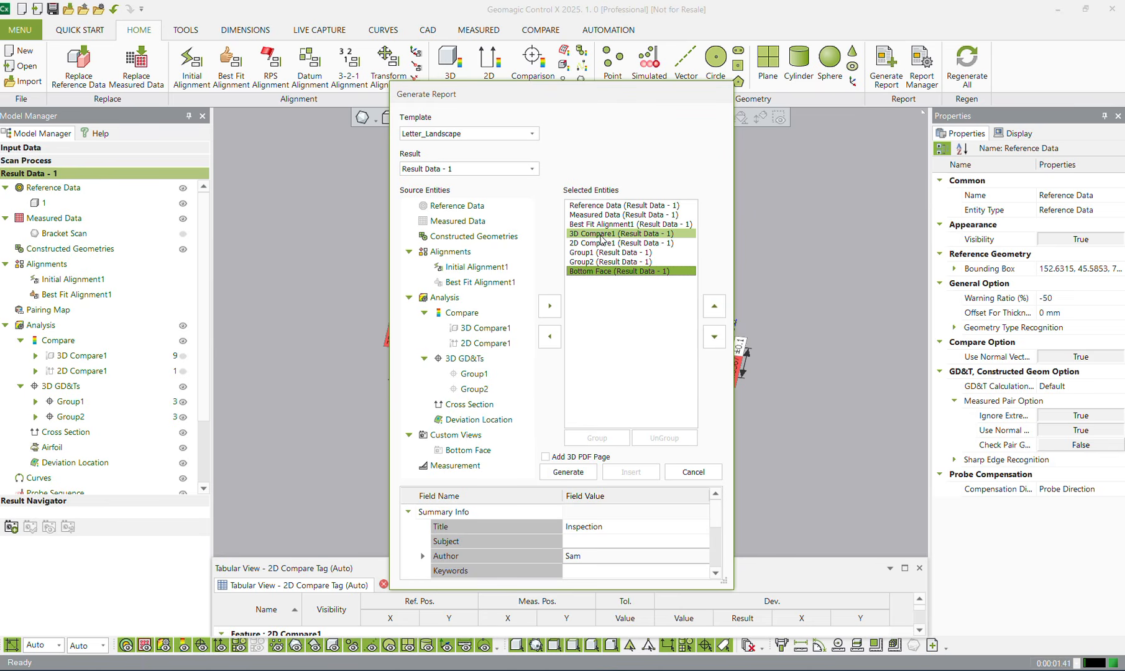
left_click(711, 308)
left_click(713, 308)
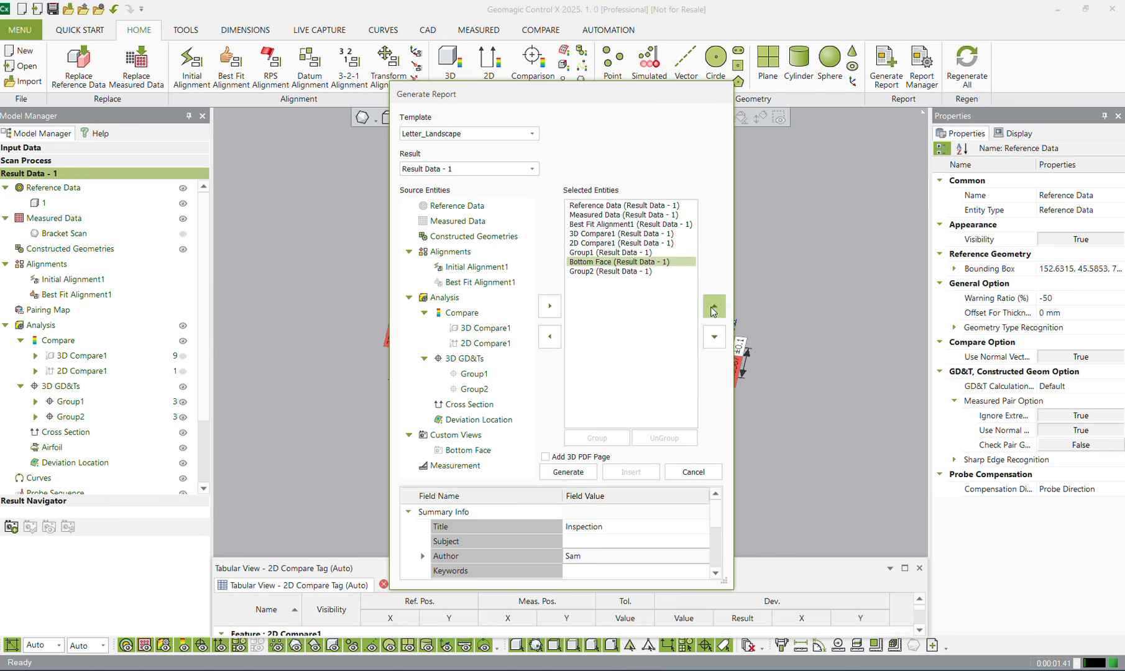
left_click(713, 309)
left_click(713, 310)
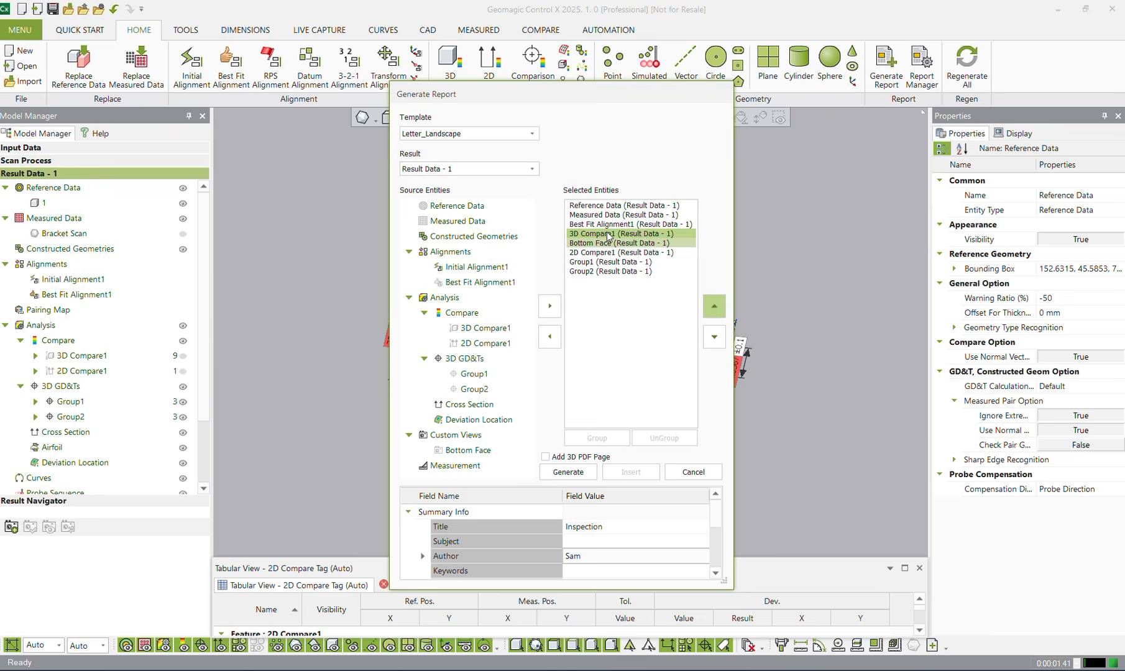
left_click(609, 284)
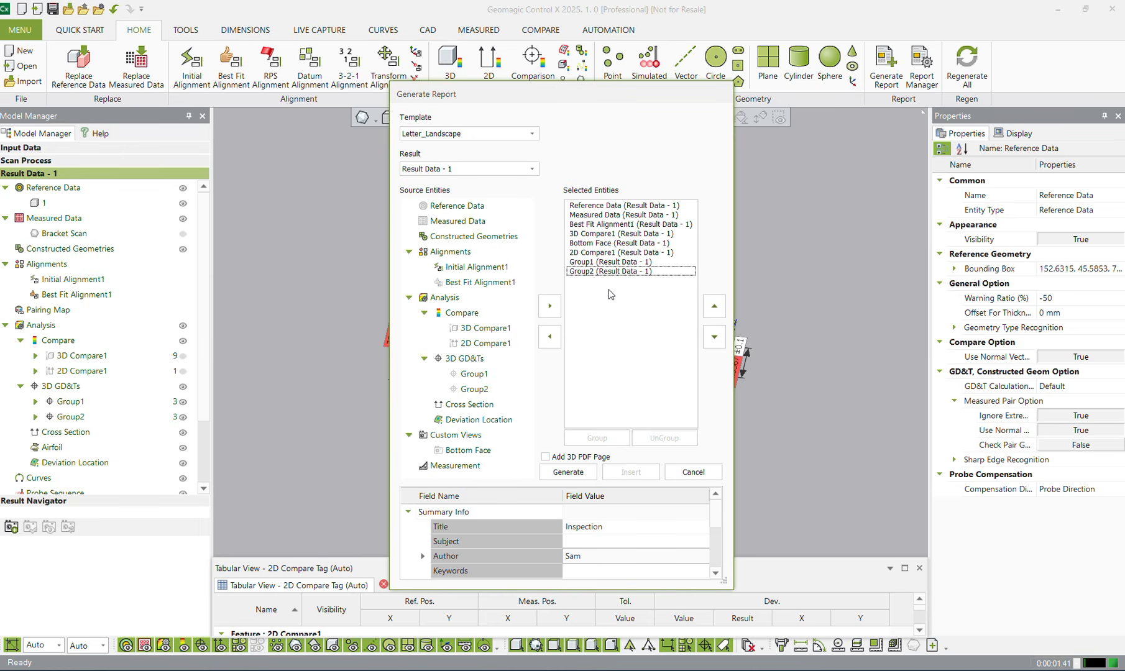
left_click(568, 476)
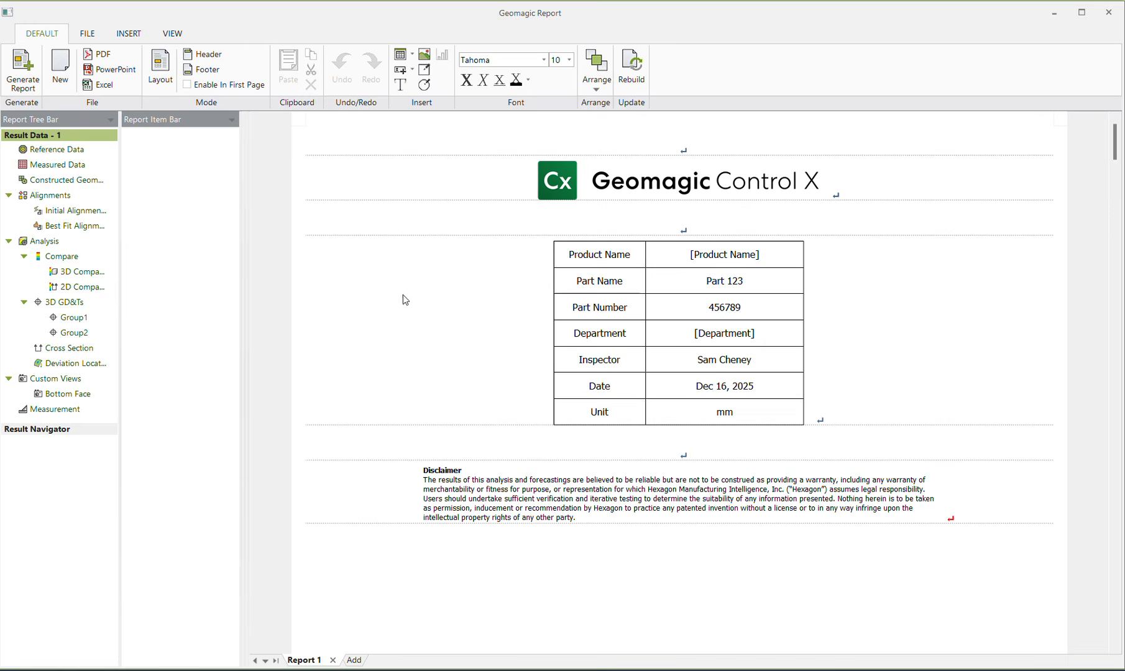
Review the report's cover page logo and details, and its Reference Data, Measured Data and Best Fit Alignment1 pages.
left_click(637, 187)
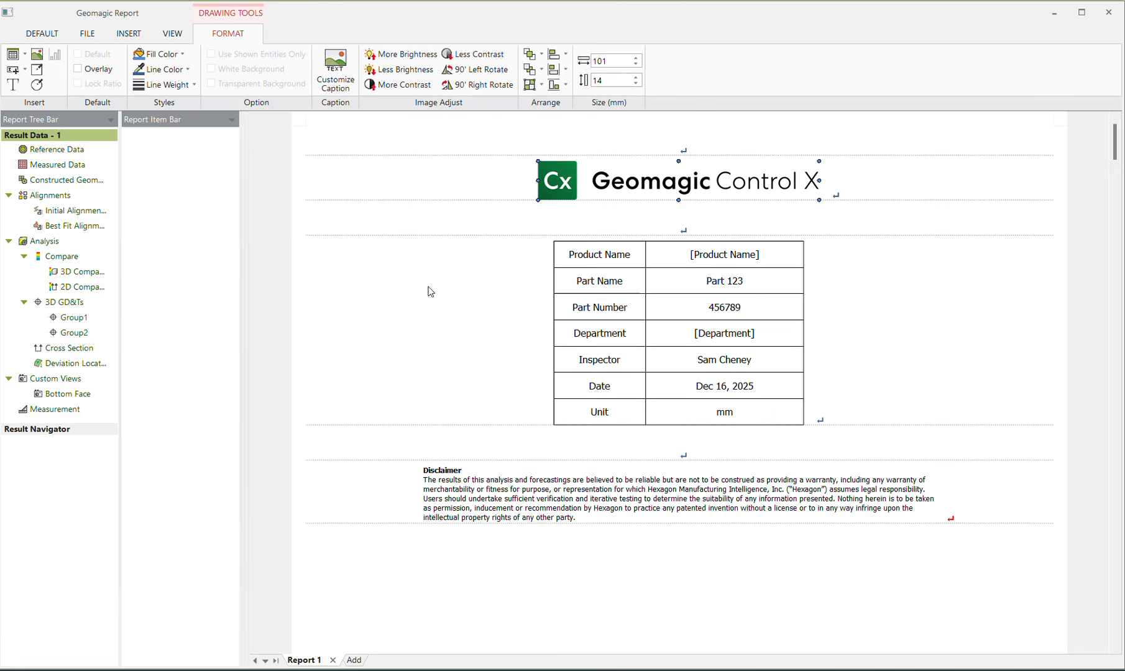
scroll(424, 290, "down", 5)
scroll(426, 293, "down", 2)
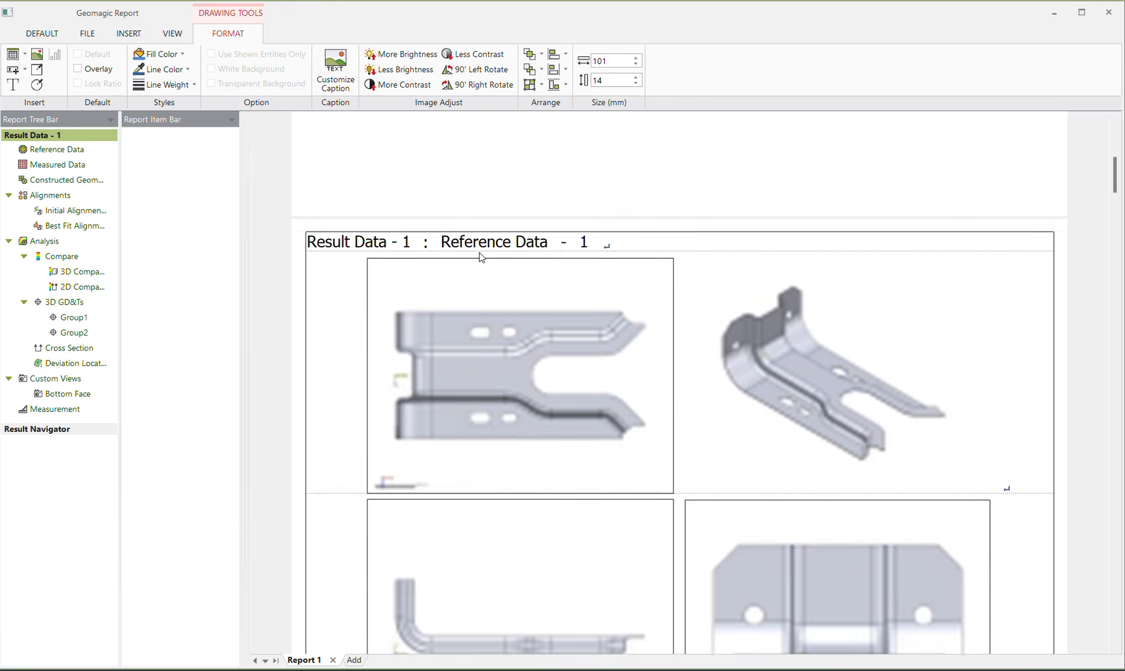
scroll(554, 356, "down", 2)
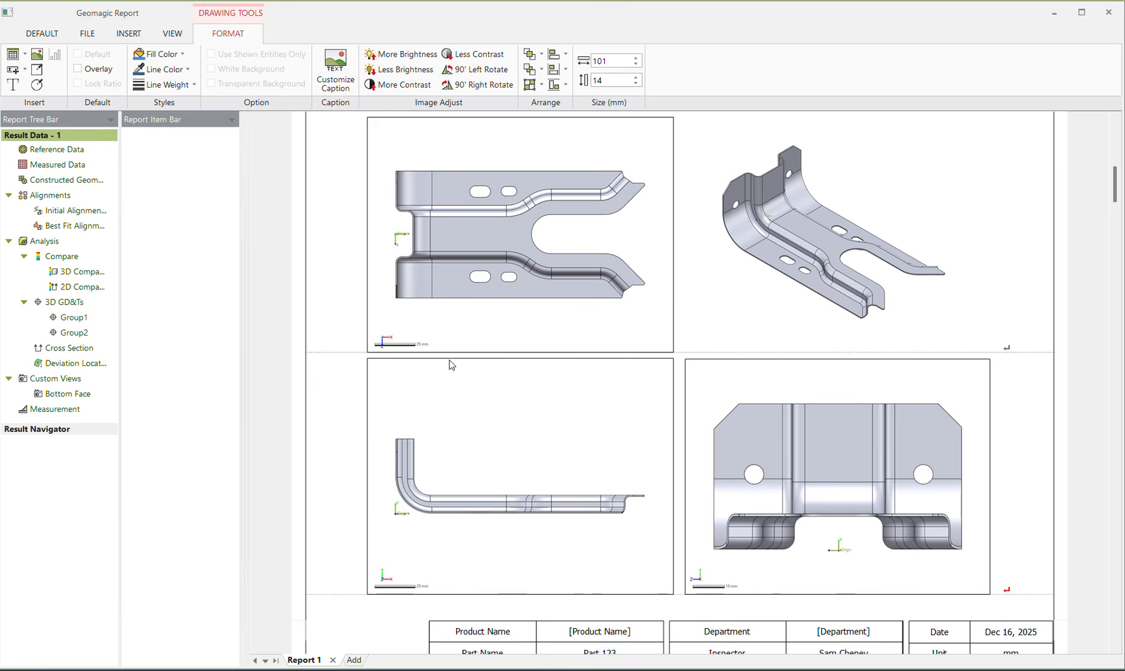
scroll(612, 372, "down", 8)
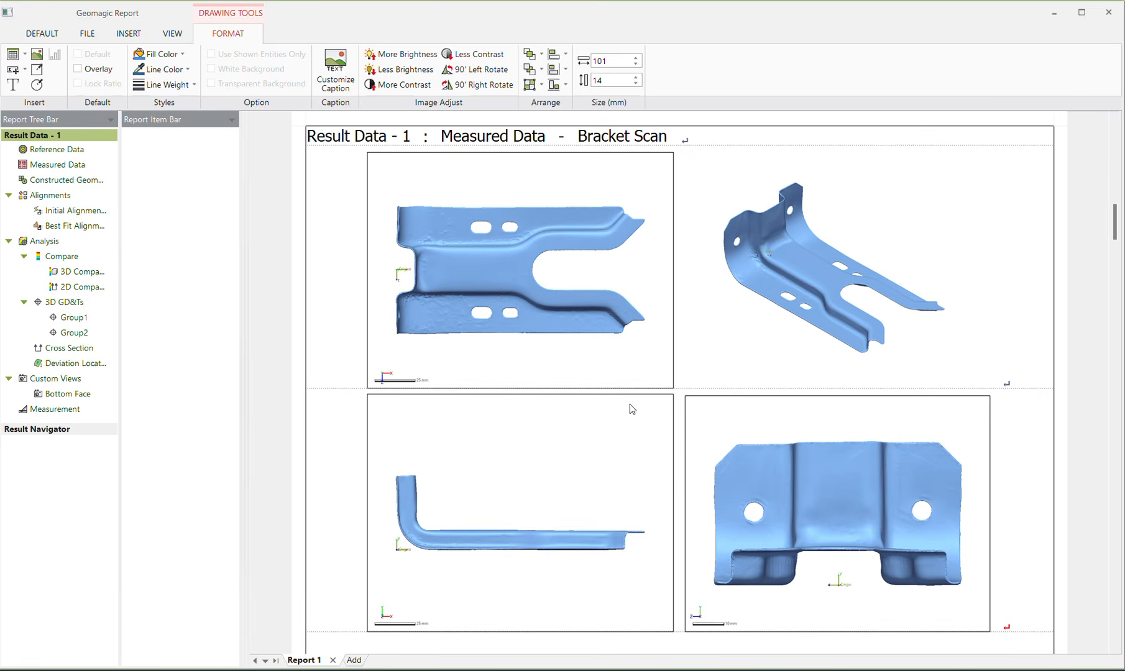
scroll(591, 417, "down", 9)
scroll(588, 402, "up", 1)
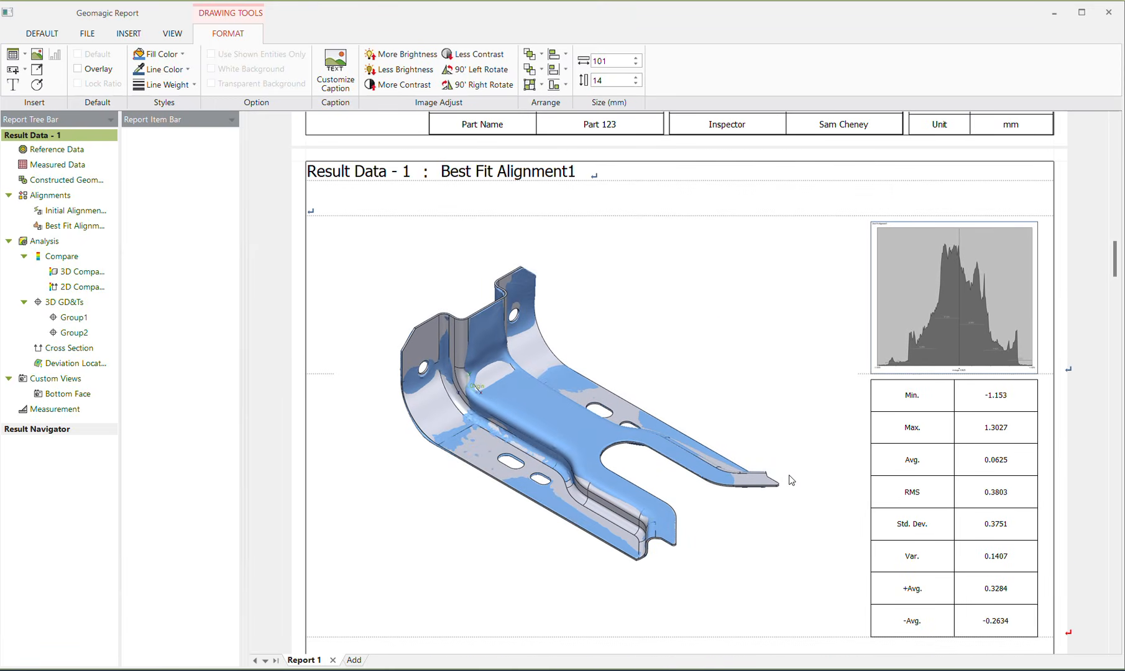
scroll(916, 360, "down", 1)
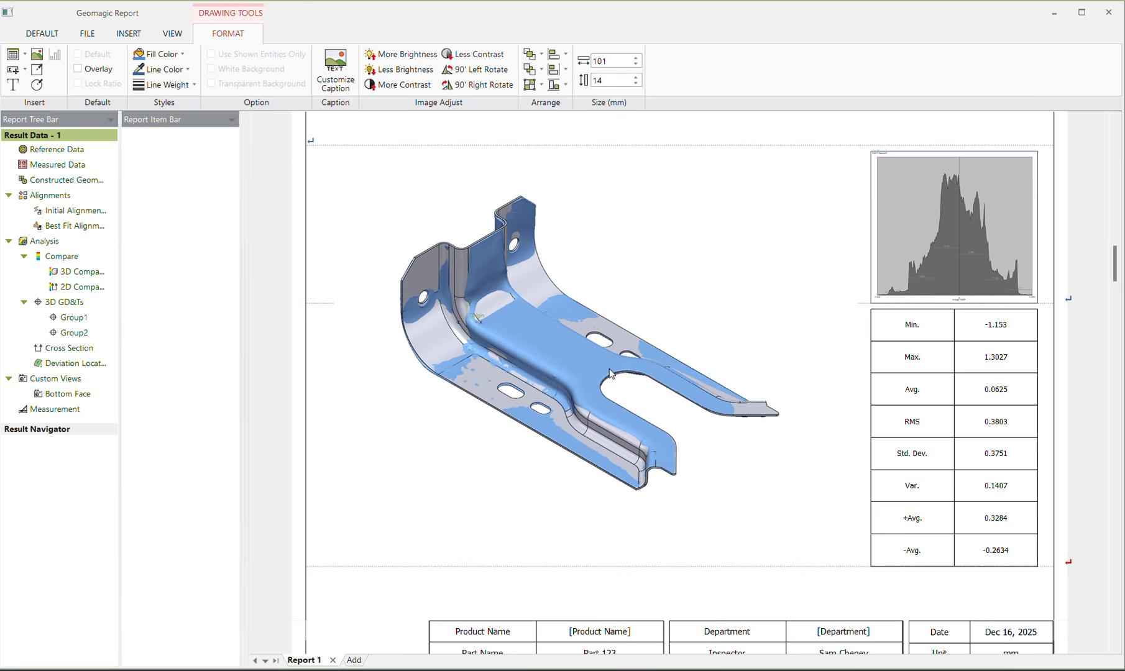
scroll(534, 347, "down", 3)
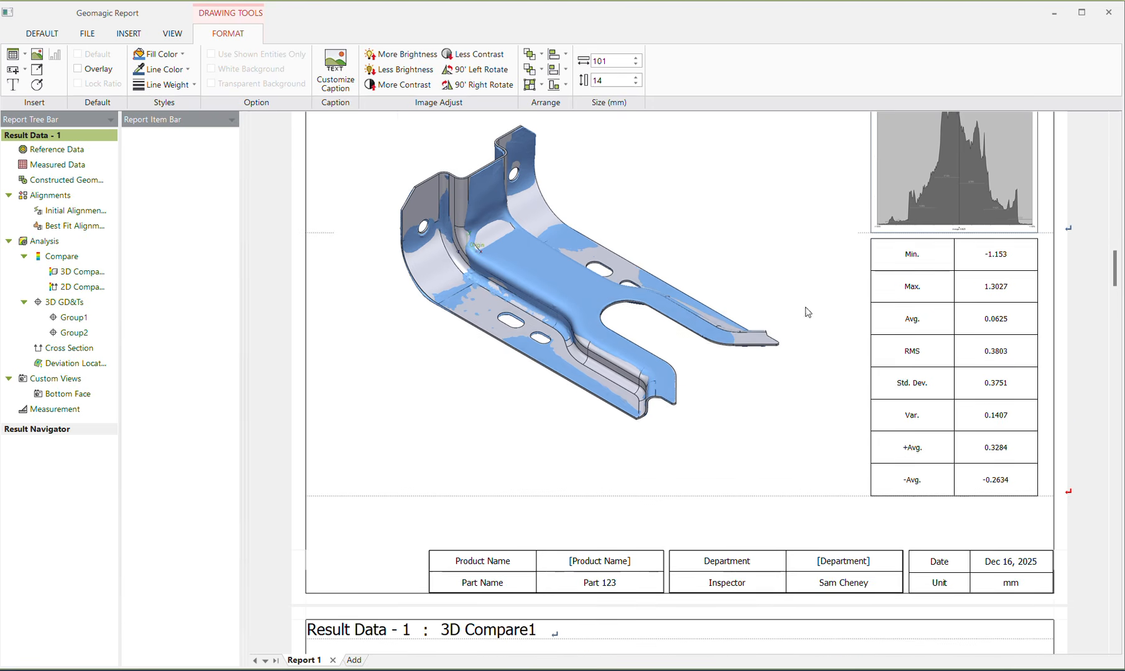
Examine the 3D Compare1 page's annotated colour map, histogram and statistics table in the report.
scroll(682, 332, "down", 4)
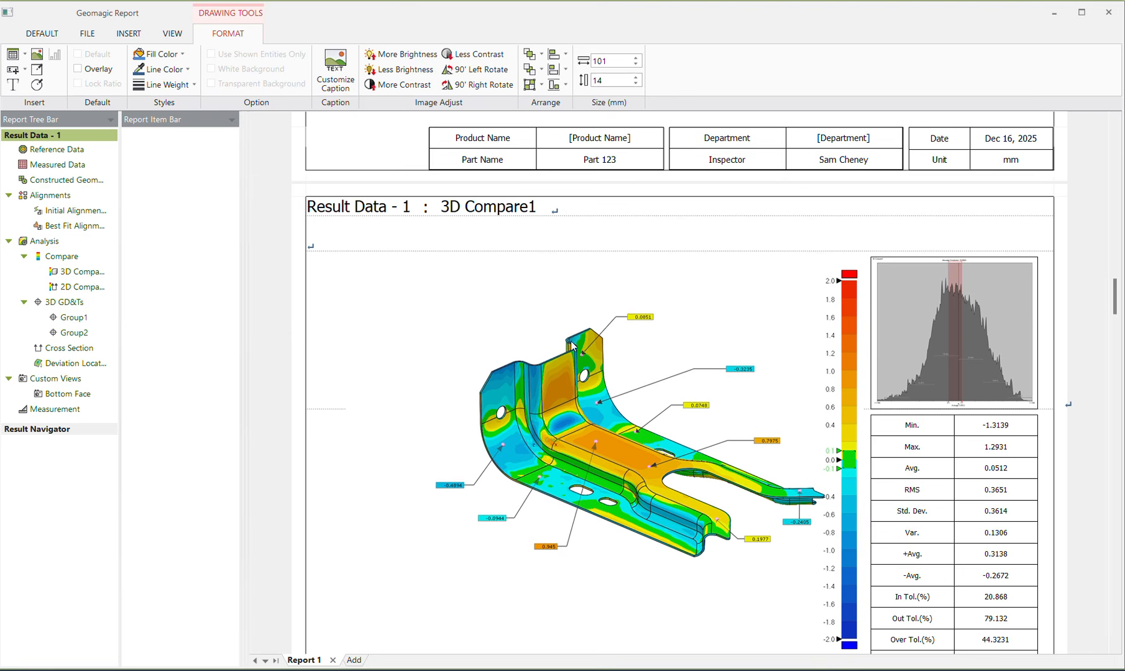
scroll(944, 392, "down", 2)
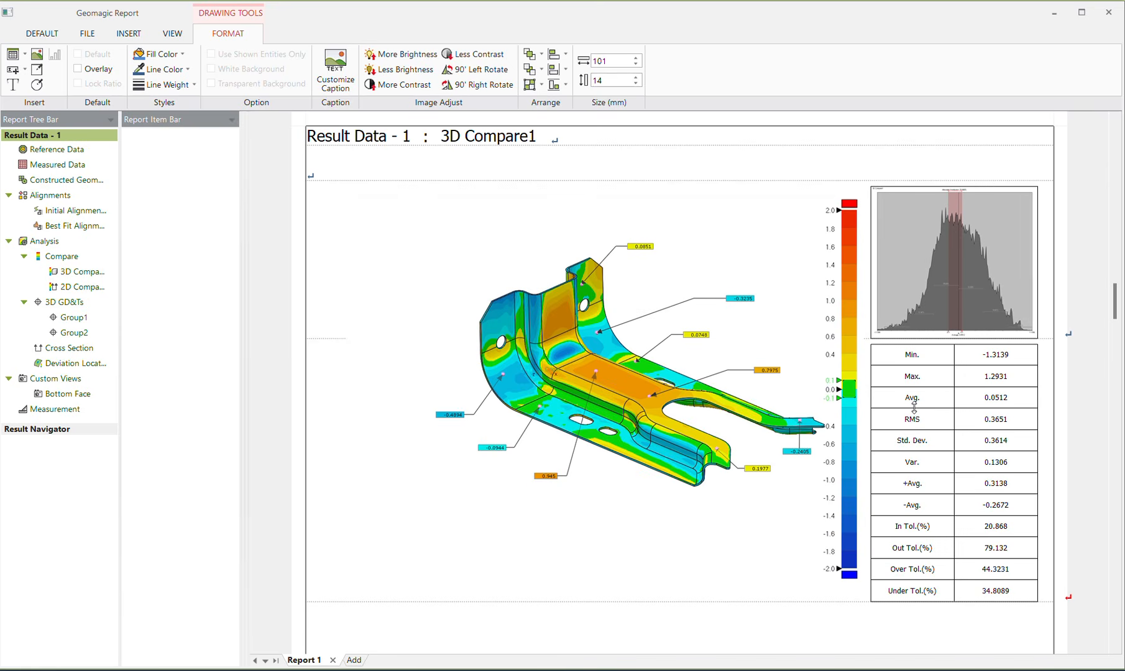
left_click(907, 368)
left_click_drag(871, 347, 879, 373)
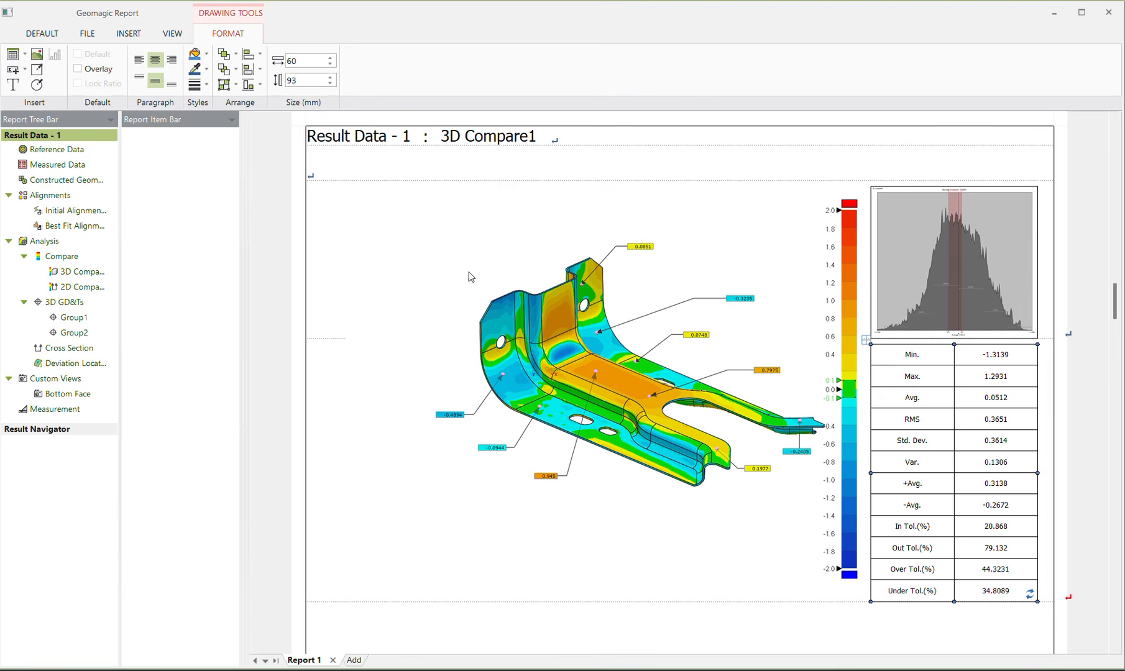
Compare the 3D Compare1 colour map's annotations with the point deviation table on the report's following page.
scroll(465, 271, "down", 1)
scroll(640, 347, "down", 4)
scroll(497, 342, "up", 2)
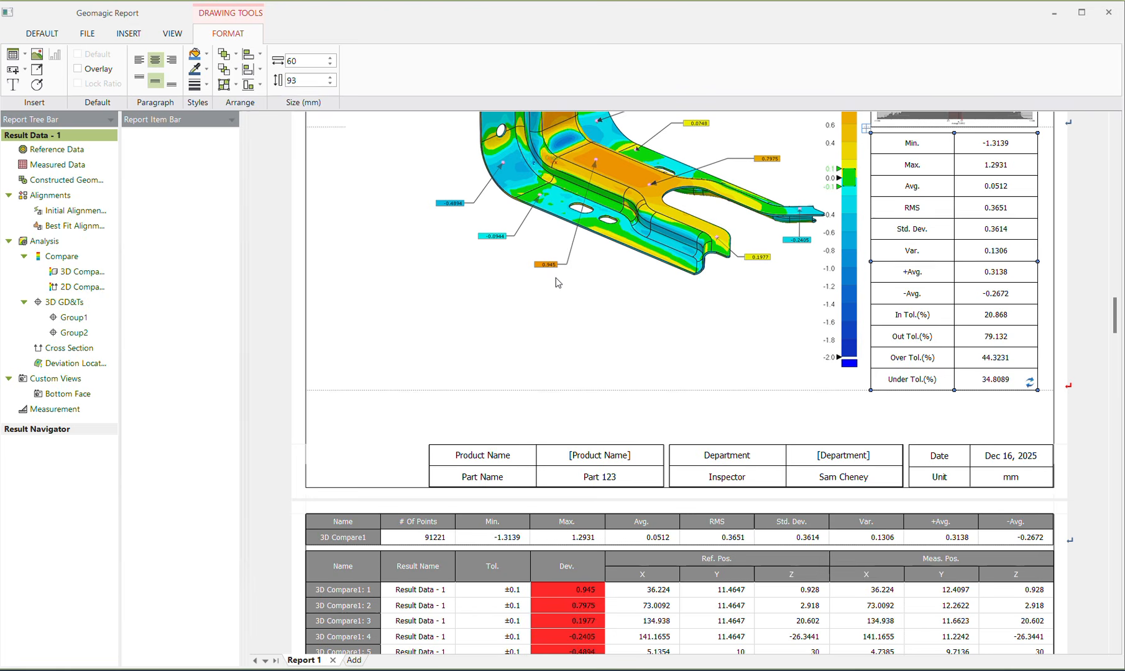
scroll(559, 282, "down", 3)
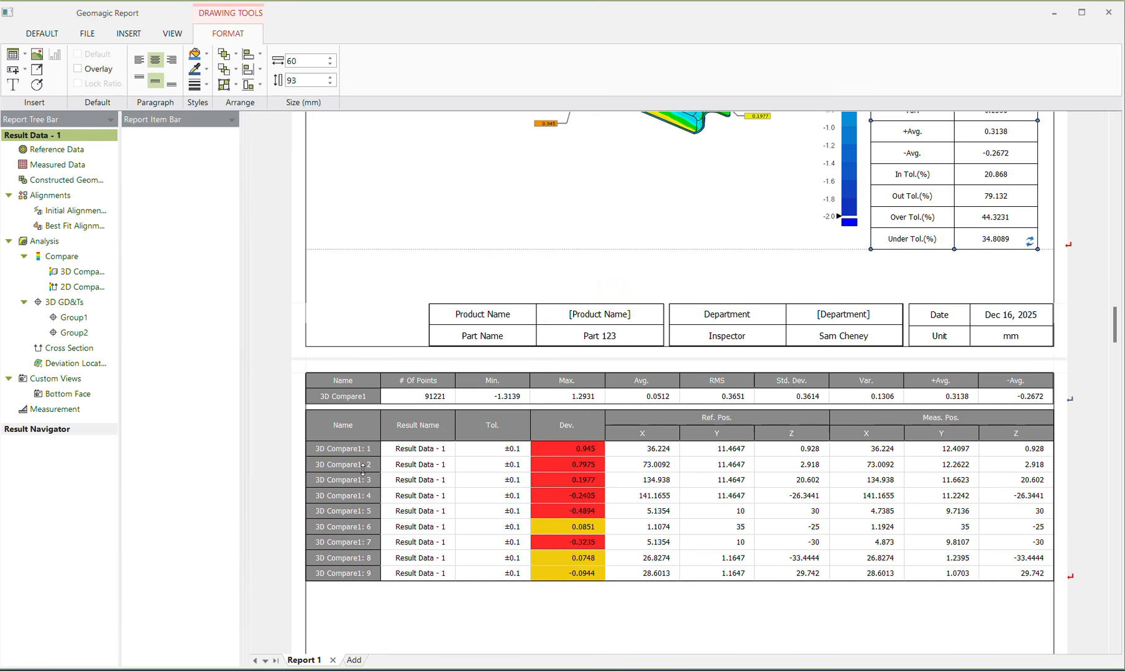
scroll(496, 485, "up", 4)
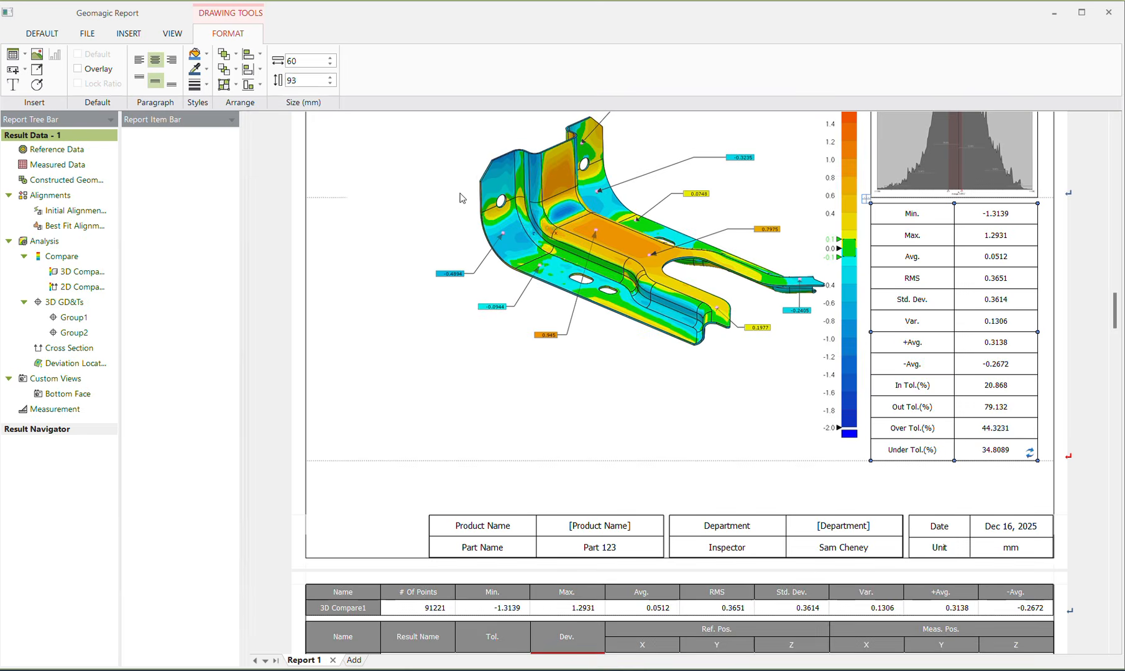
scroll(489, 383, "down", 3)
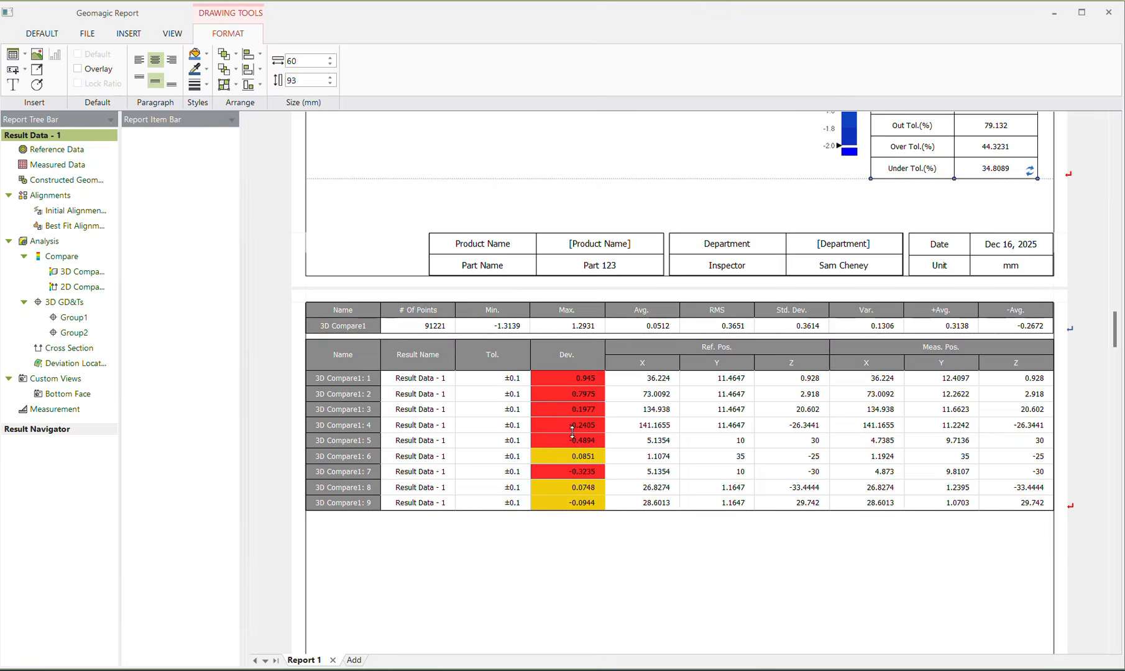
Review the report's Bottom Face view and the 2D Compare1 section page with its deviation table.
scroll(571, 448, "down", 4)
scroll(588, 346, "down", 10)
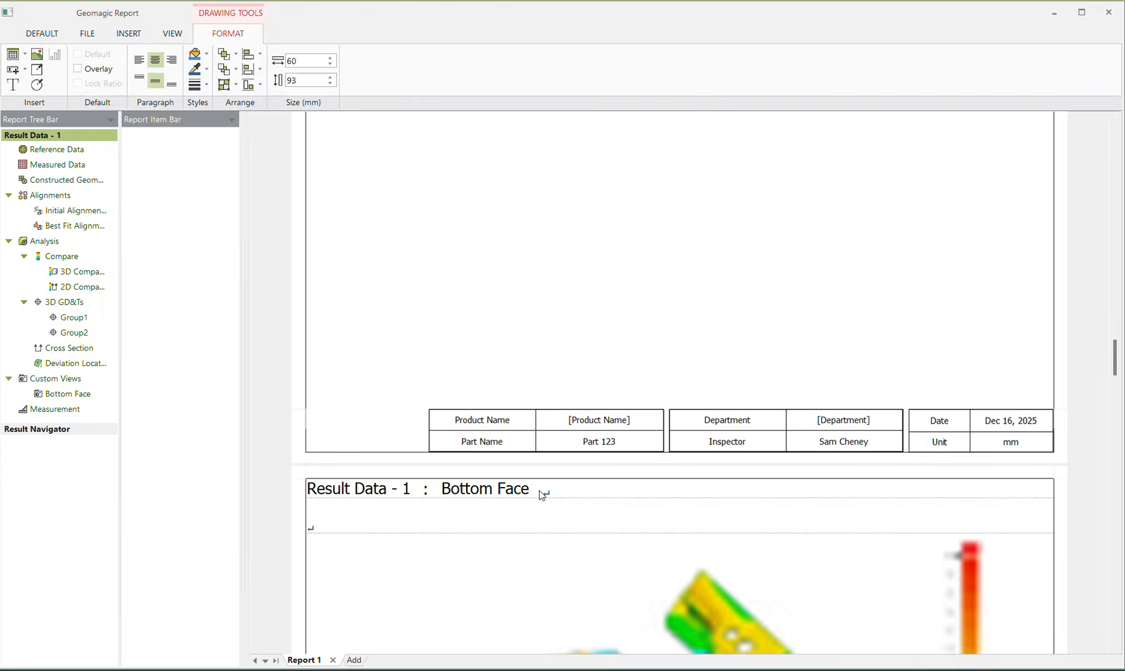
scroll(582, 387, "down", 1)
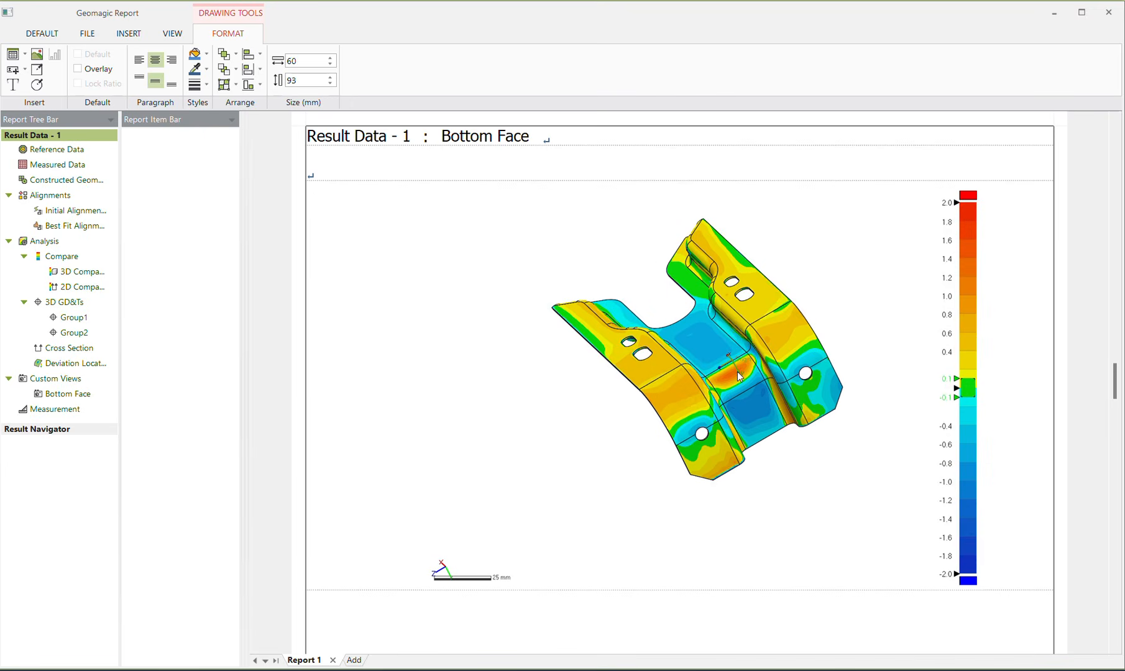
scroll(739, 376, "down", 9)
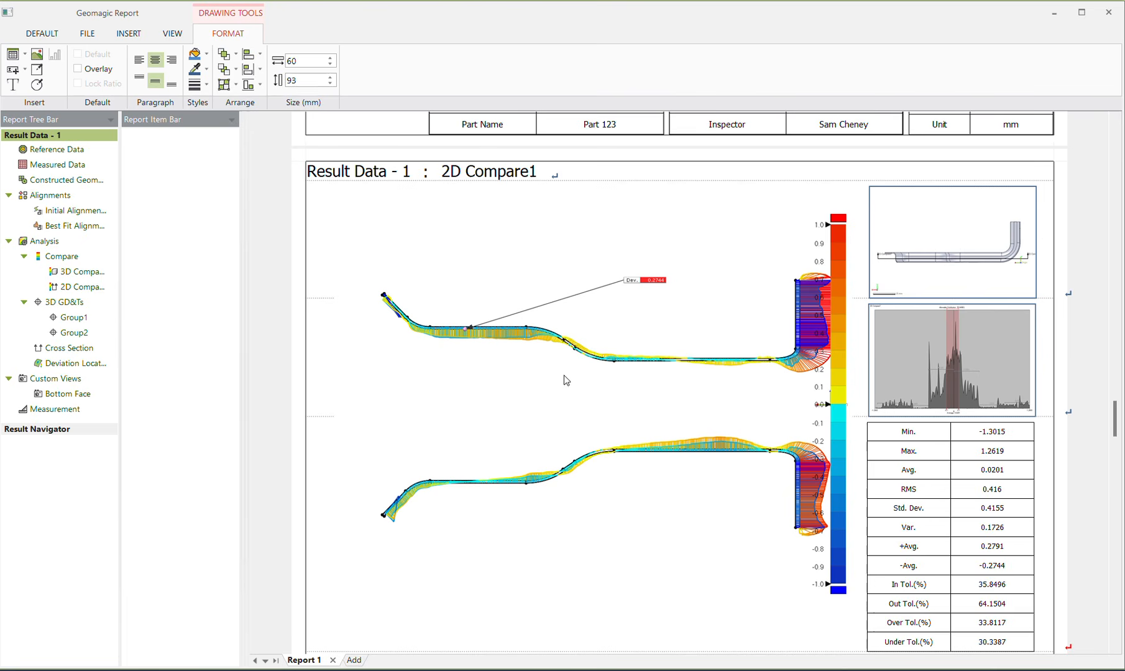
scroll(485, 342, "down", 8)
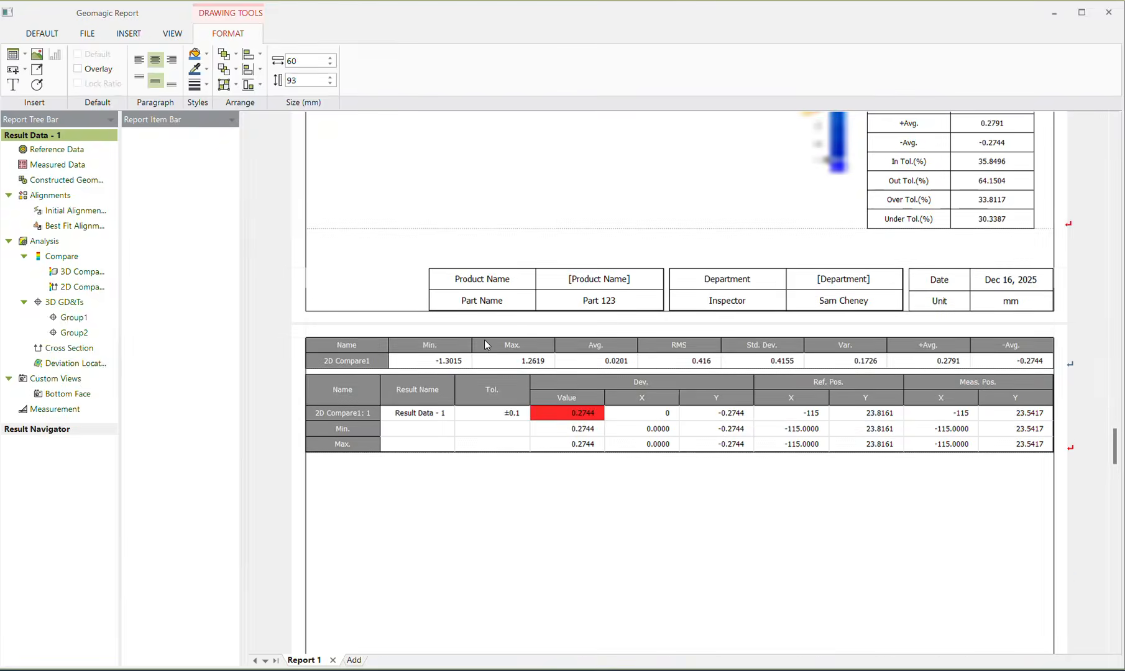
scroll(389, 439, "up", 1)
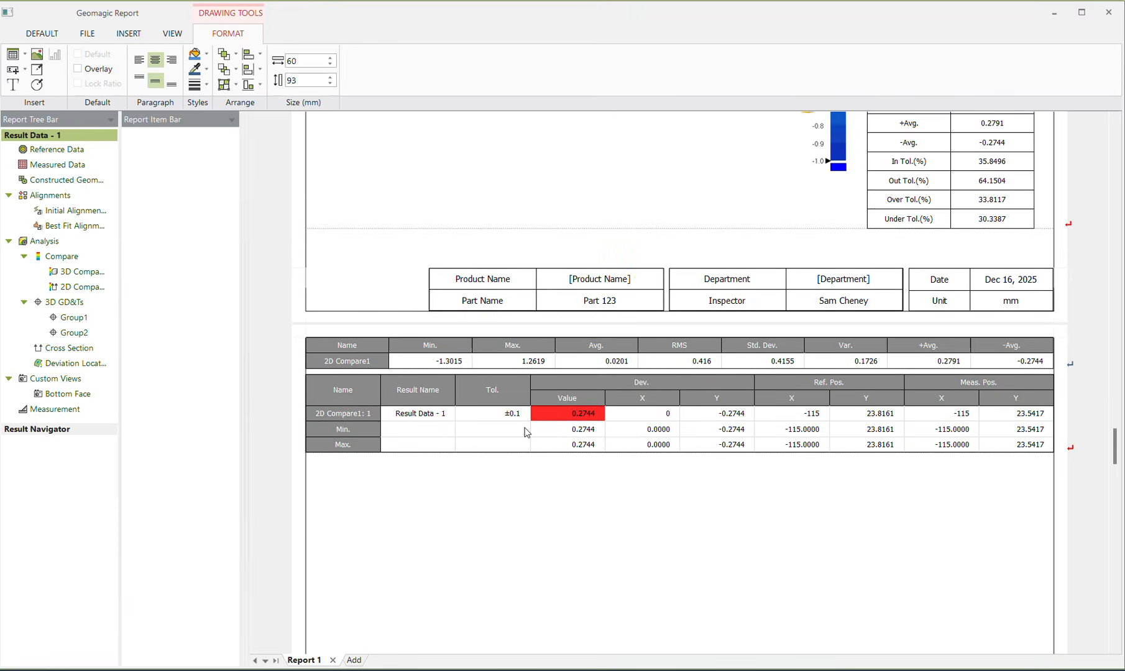
Examine the Group1 and Group2 GD&T pages and their dimension result tables through to the end of the report.
scroll(527, 428, "down", 8)
scroll(526, 431, "down", 2)
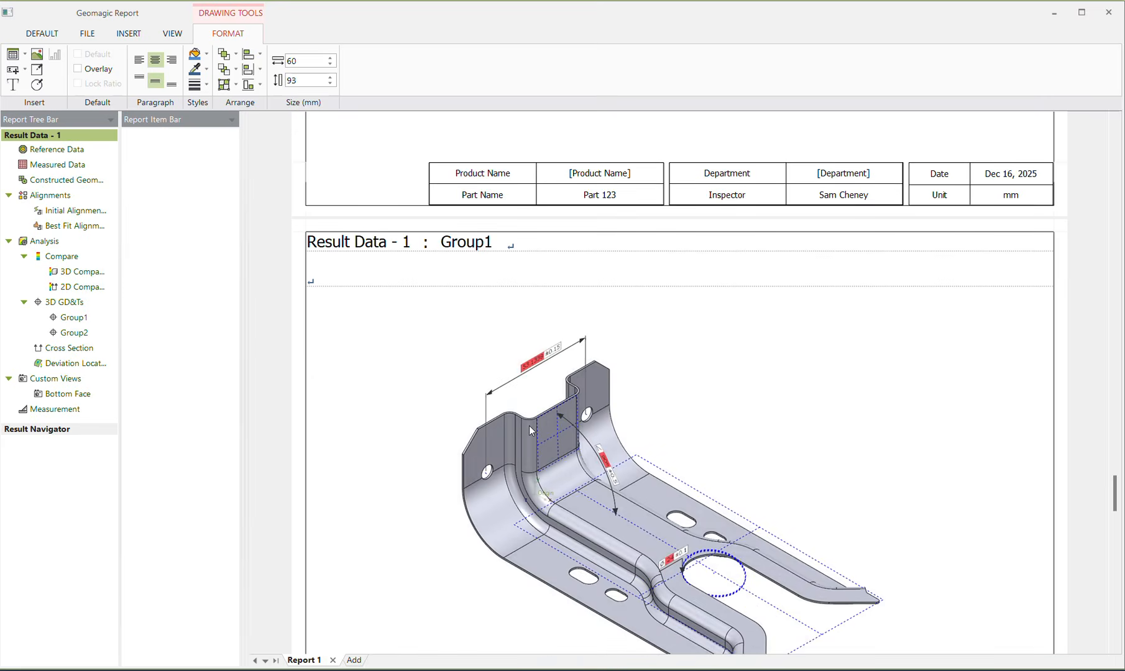
scroll(521, 419, "down", 2)
scroll(516, 413, "down", 5)
scroll(479, 281, "down", 1)
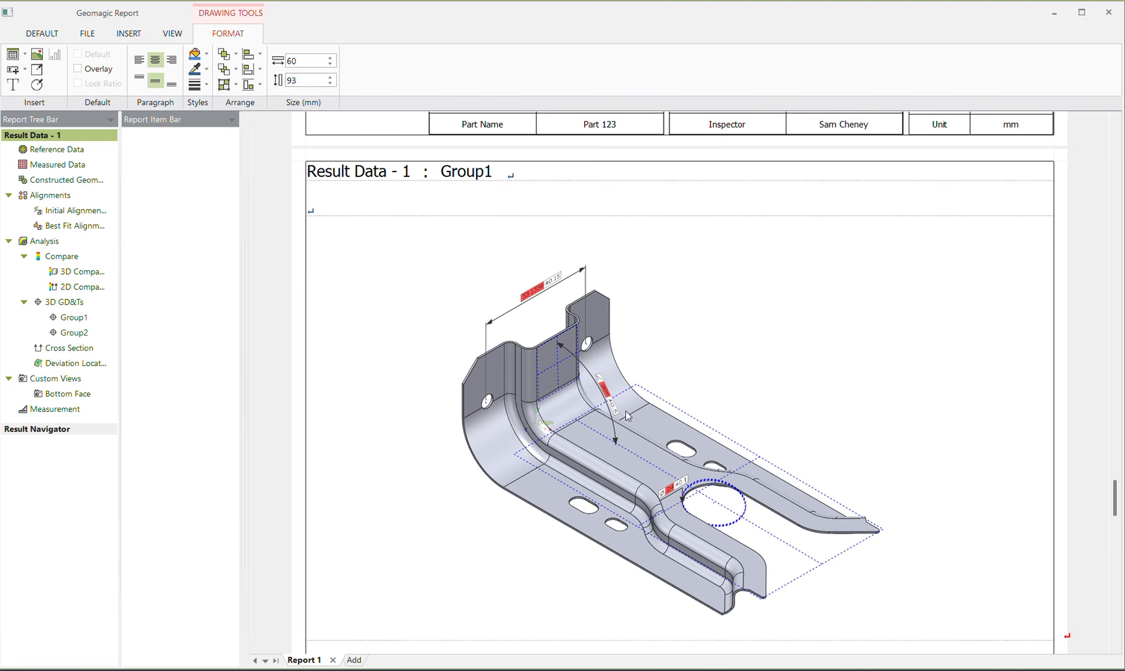
scroll(589, 358, "down", 7)
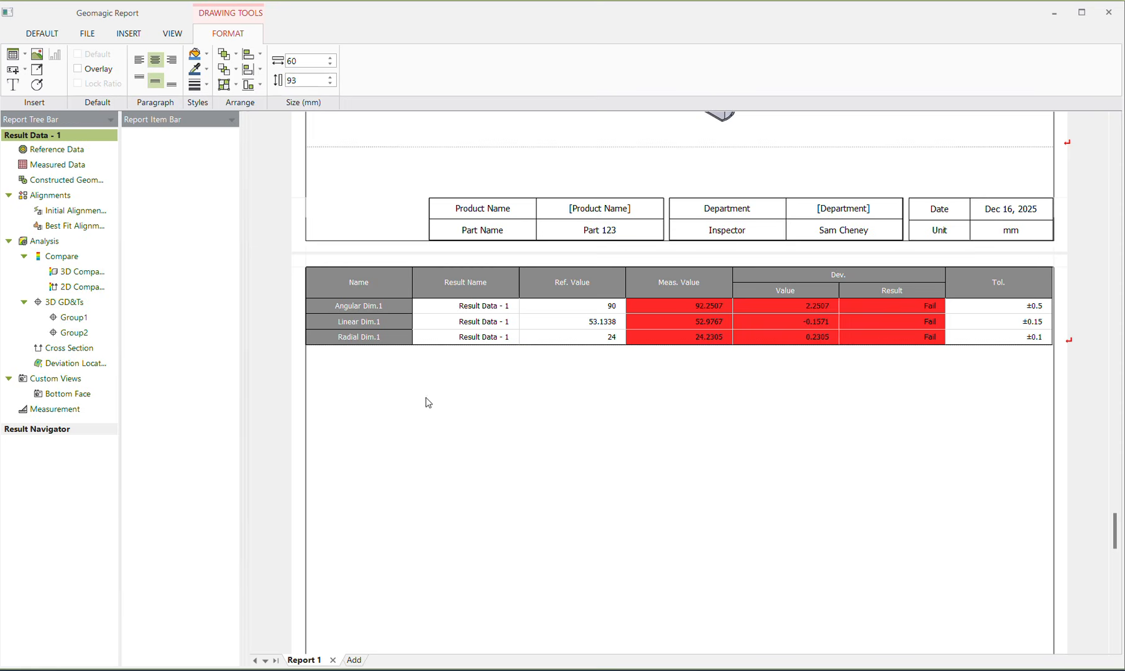
scroll(727, 352, "down", 5)
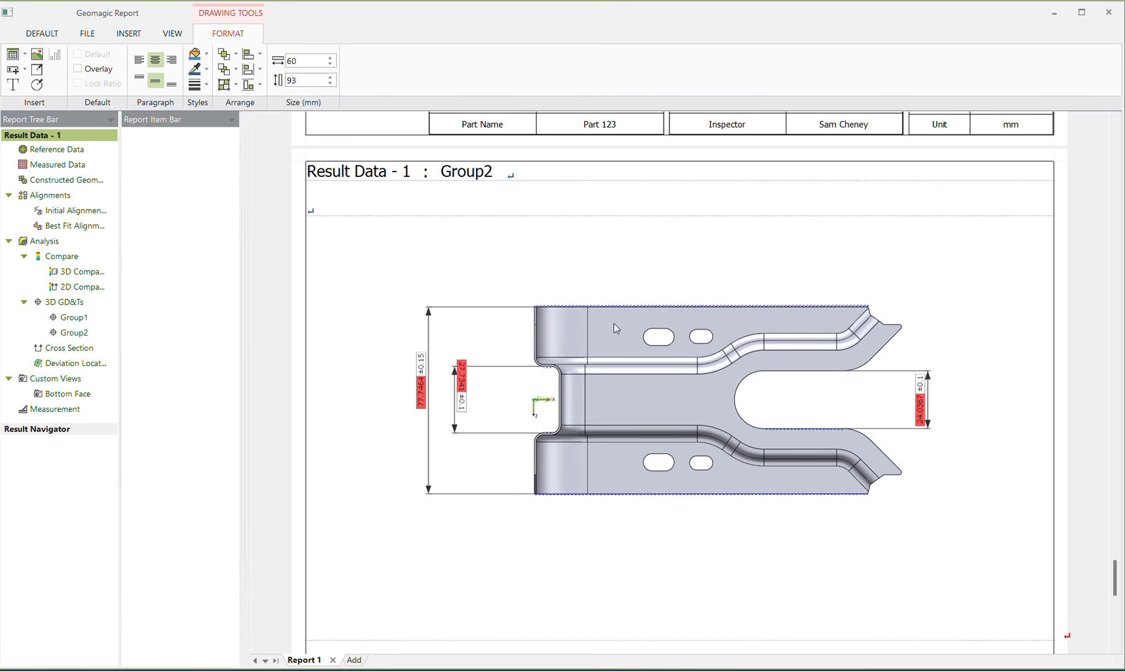
scroll(711, 396, "down", 1)
scroll(709, 393, "down", 7)
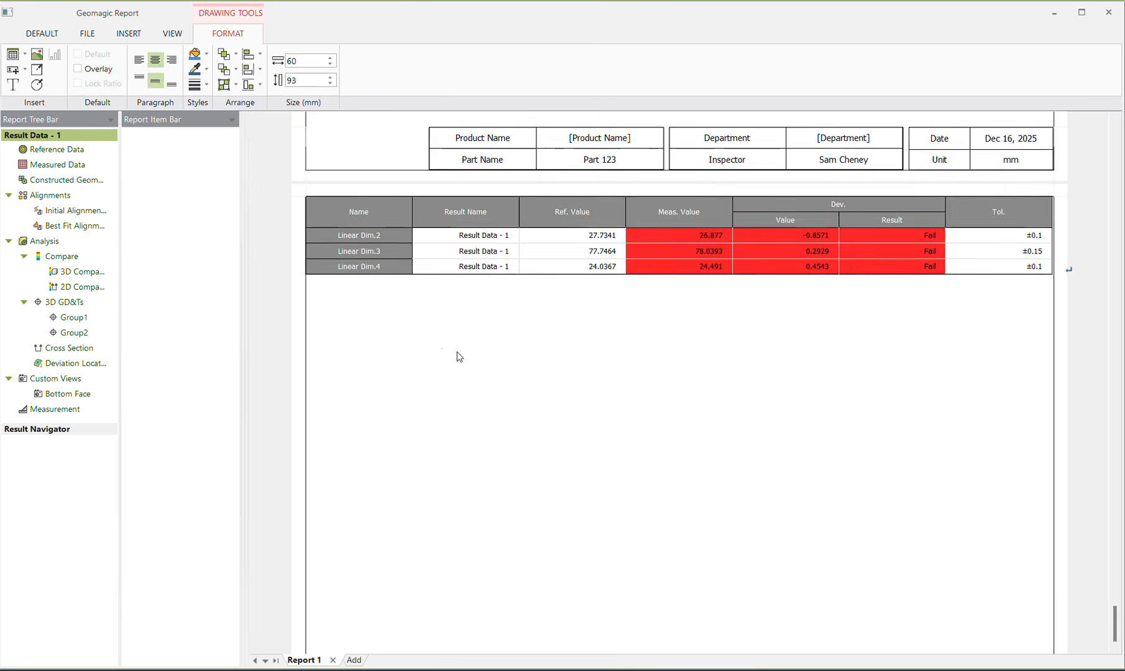
scroll(464, 362, "down", 2)
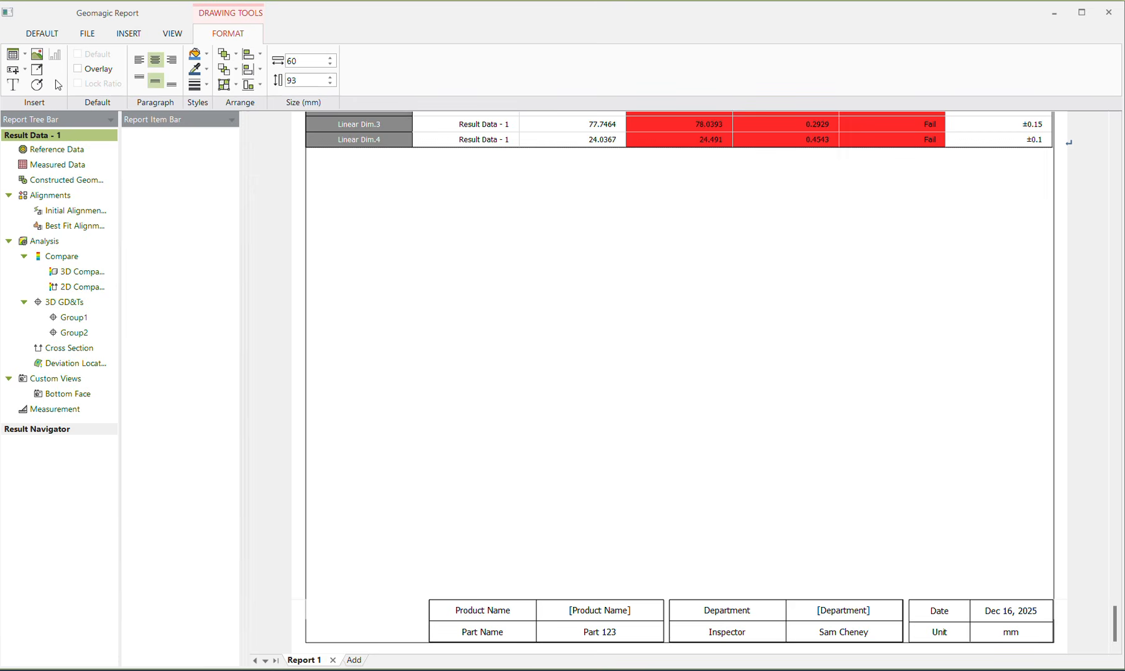
Export the report as a PDF file named Stamped Bracket in the 2 - Stamped Bracket folder.
left_click(52, 39)
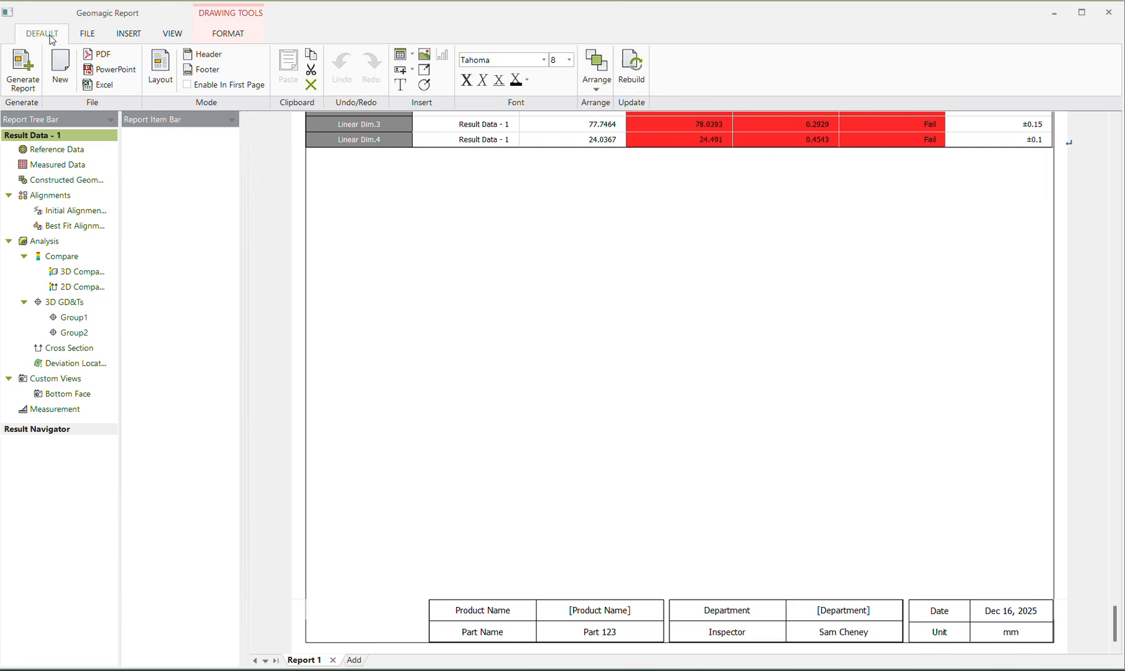
left_click(98, 57)
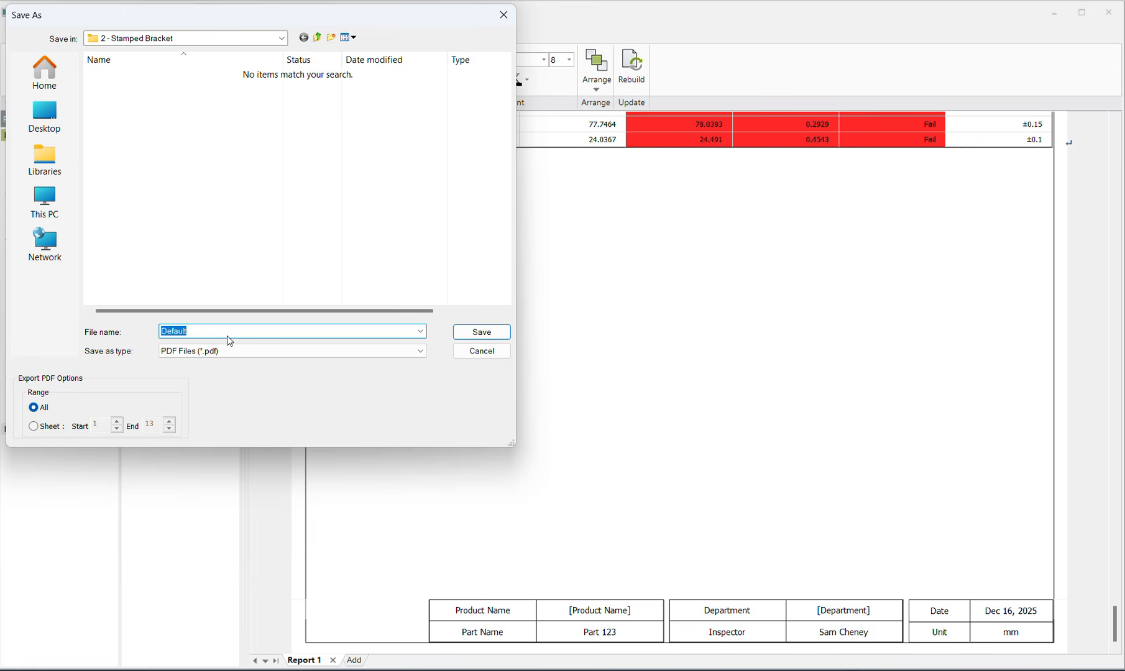
type("Stamped Bracket")
left_click(498, 333)
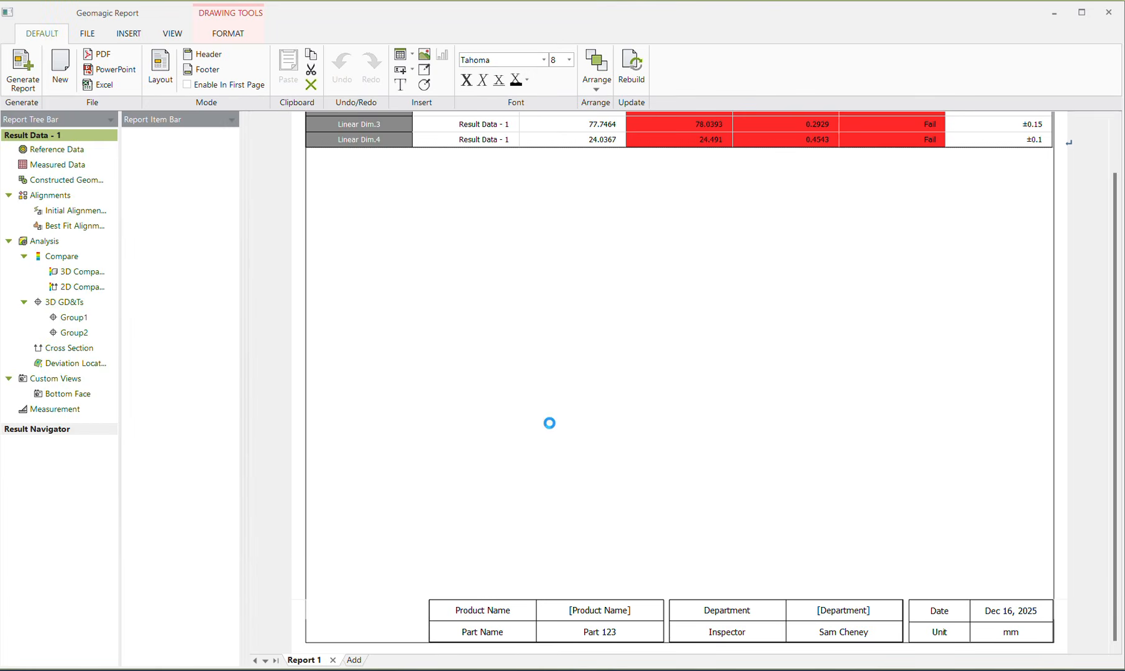